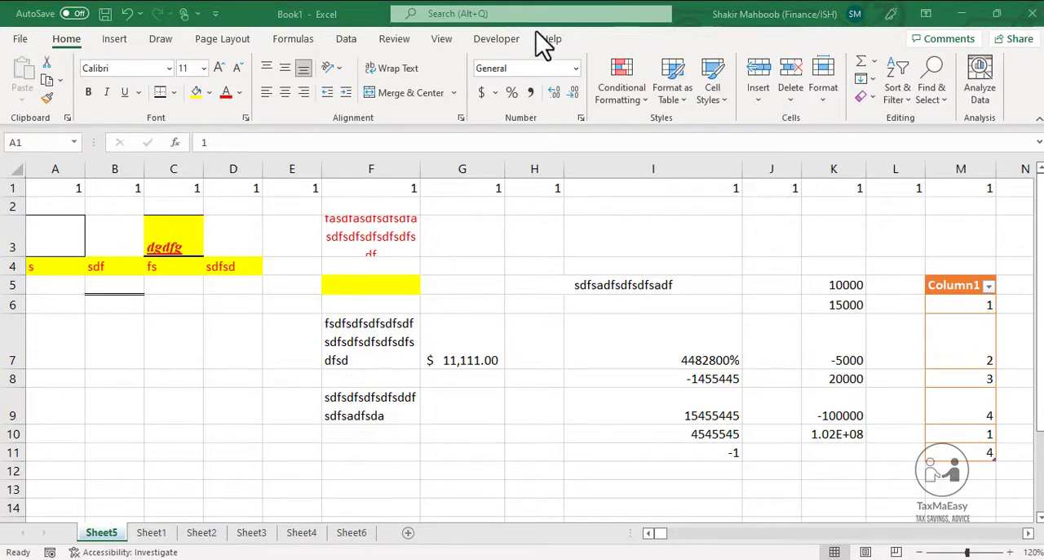
click(672, 104)
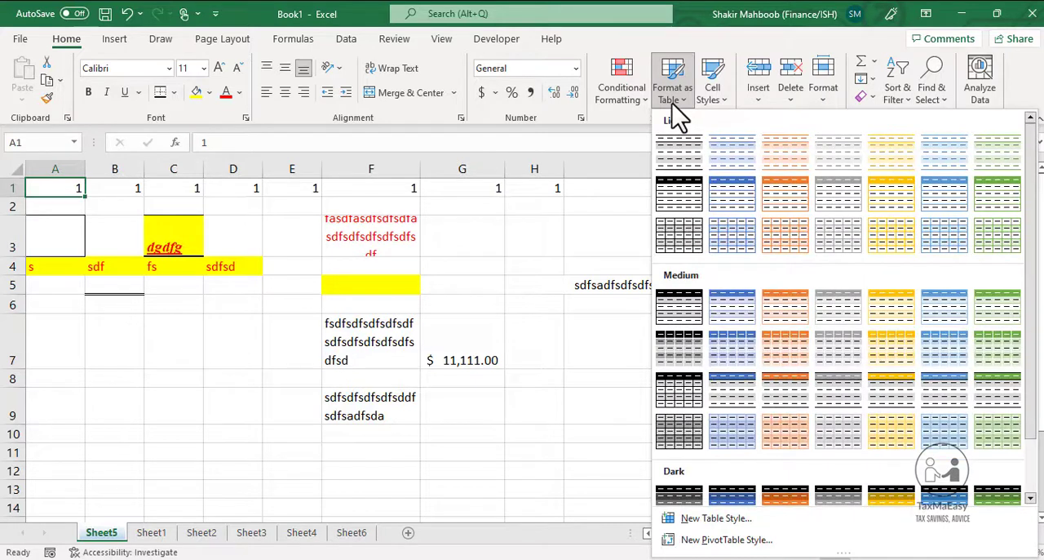
click(628, 101)
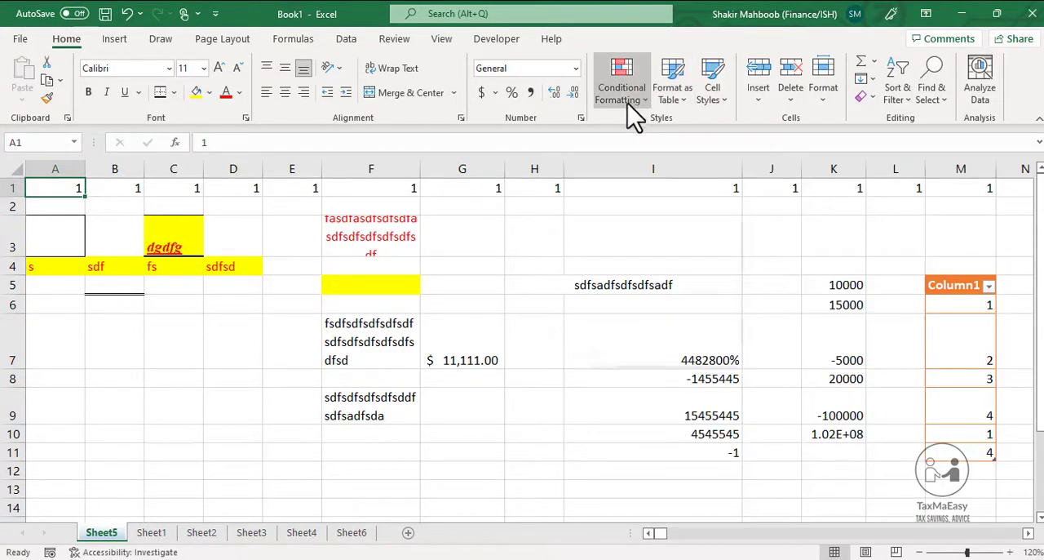
click(672, 104)
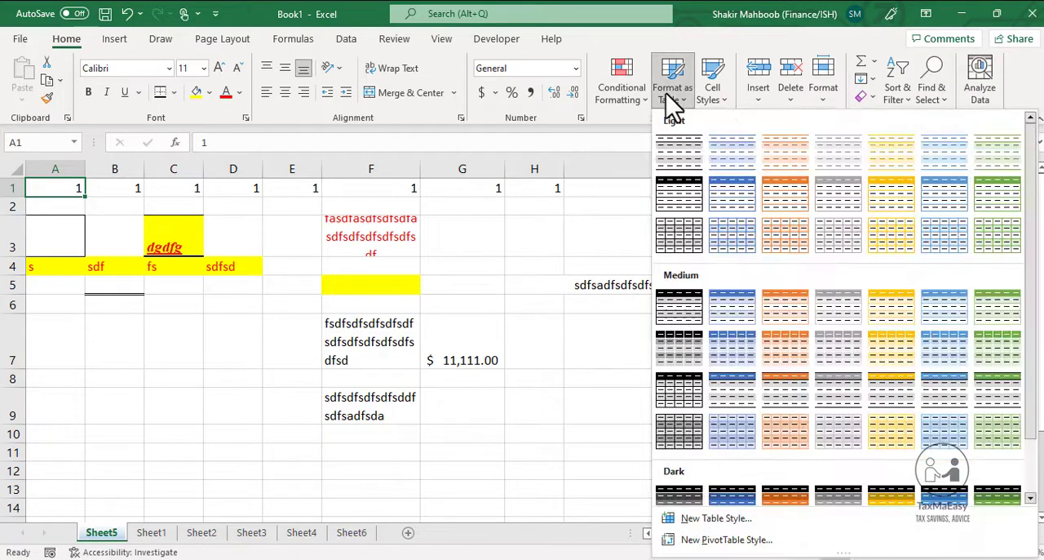
click(492, 194)
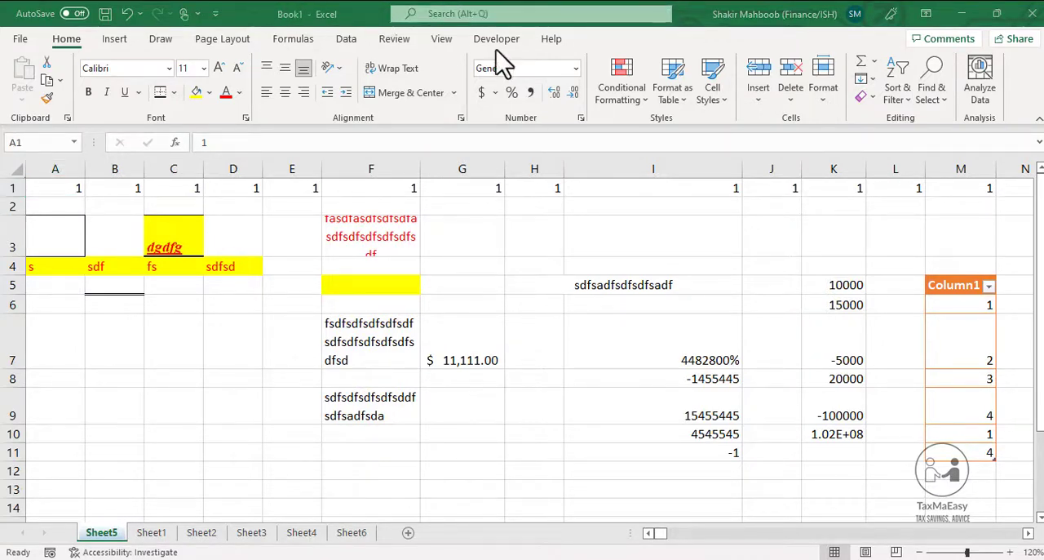
click(758, 97)
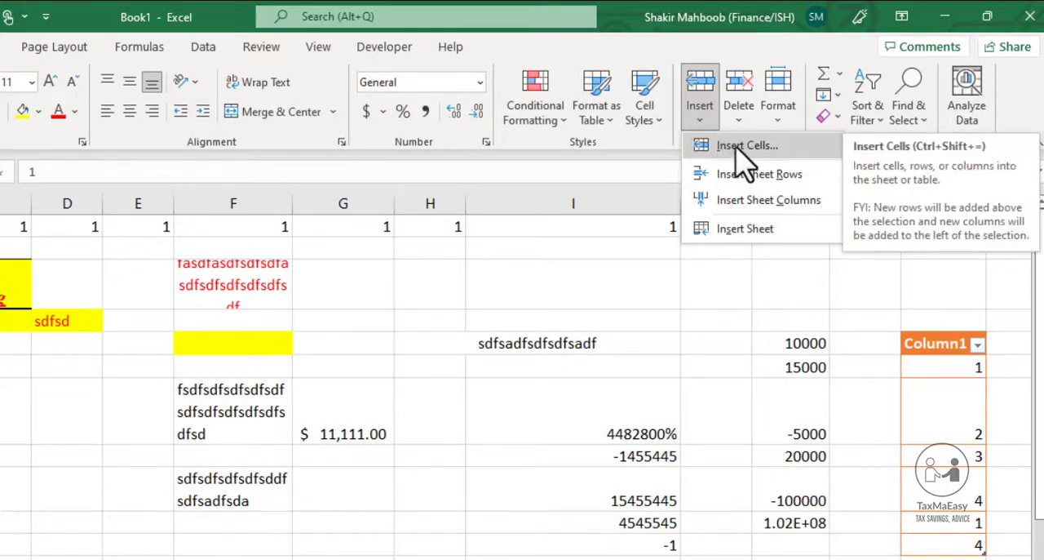
click(613, 299)
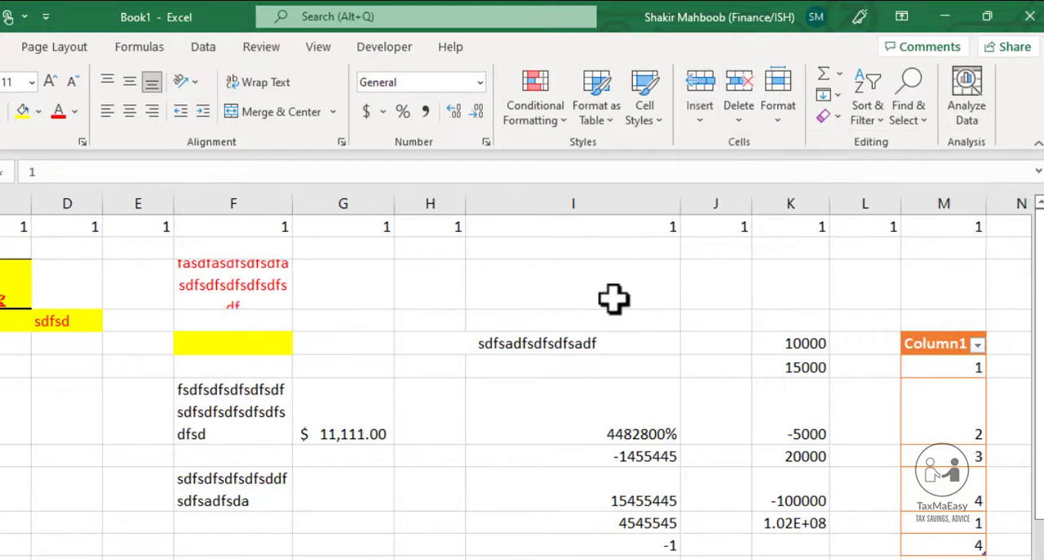
click(614, 300)
click(613, 343)
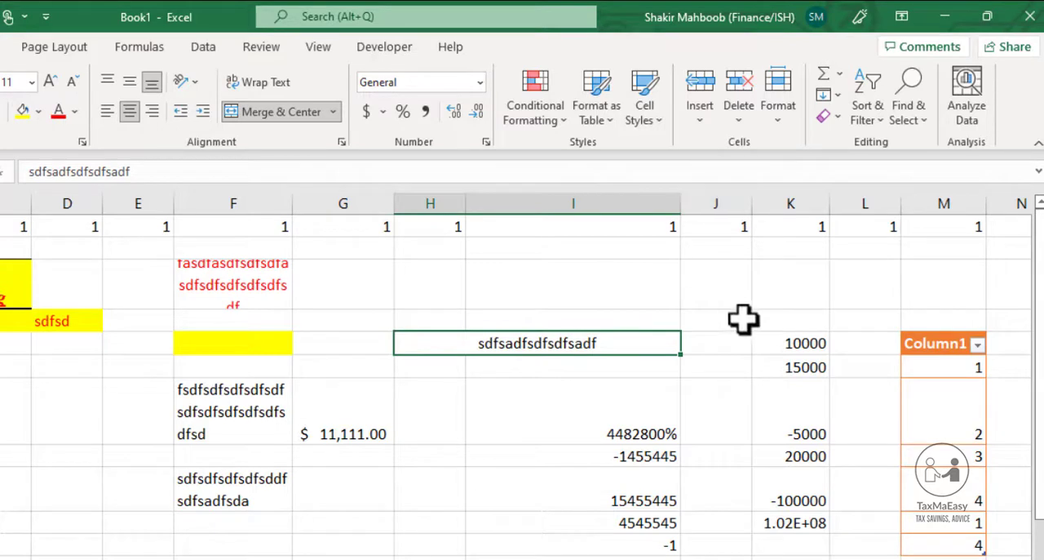
Try to insert a cell at K5, the cell holding 10000, shifting the existing cells right
click(789, 344)
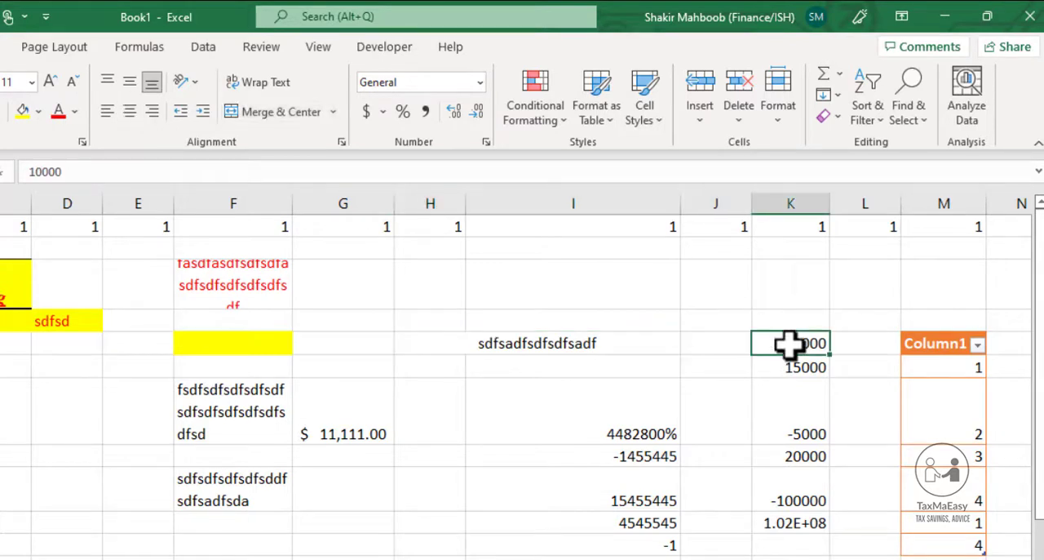
click(700, 122)
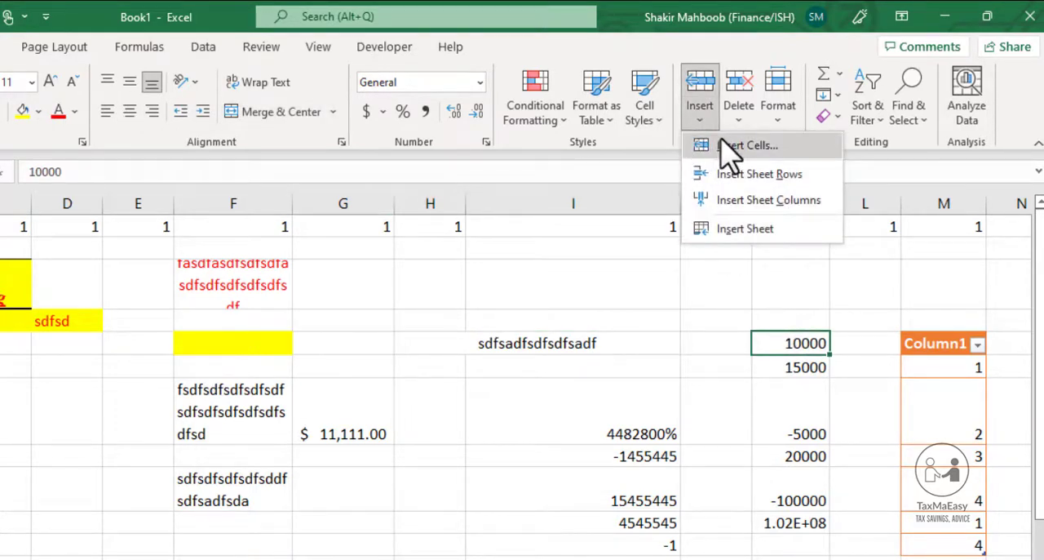
click(729, 147)
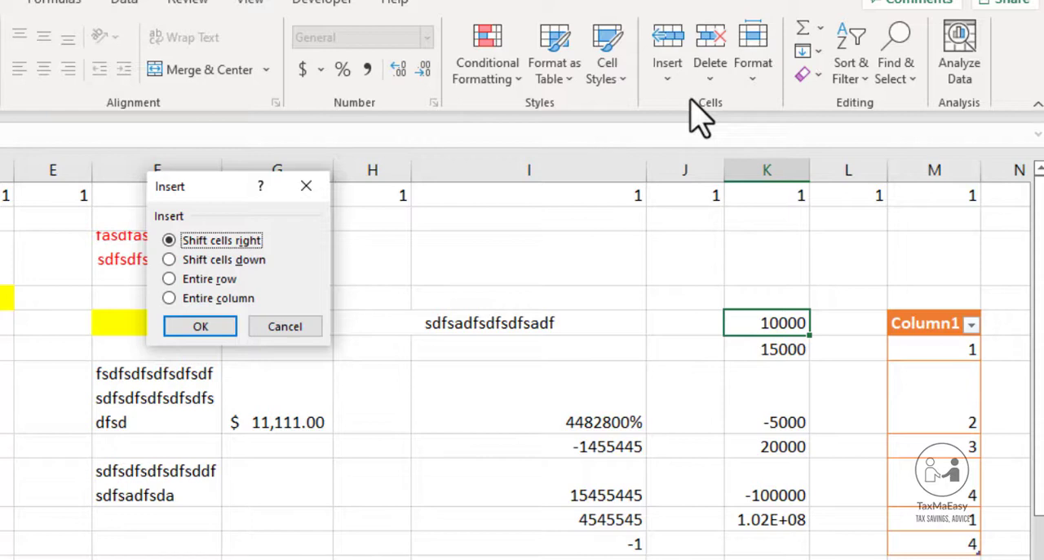
key(Return)
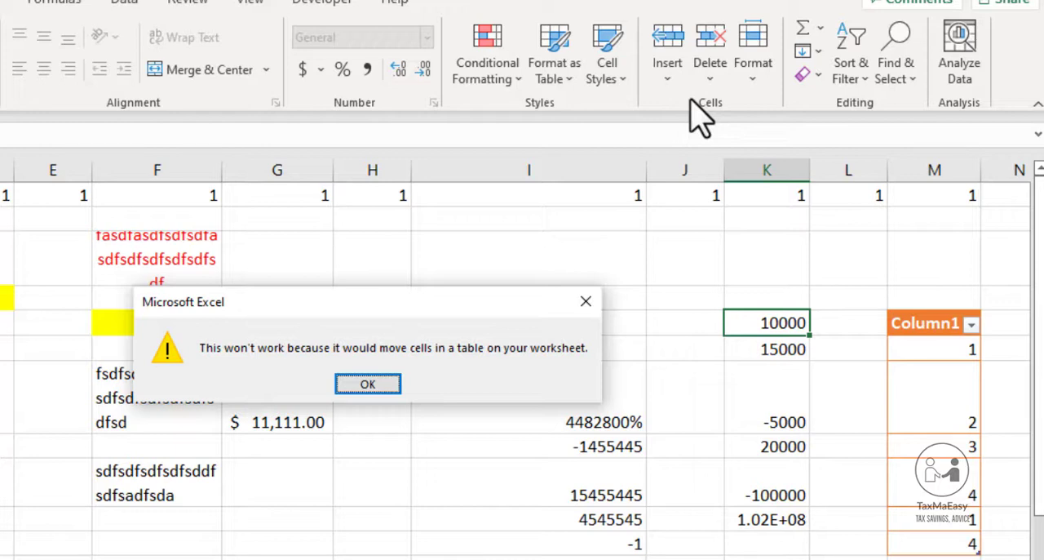
key(Return)
Remove the Column1 table in column M by clearing the cells from M4 down through its entries
key(Right)
key(Right)
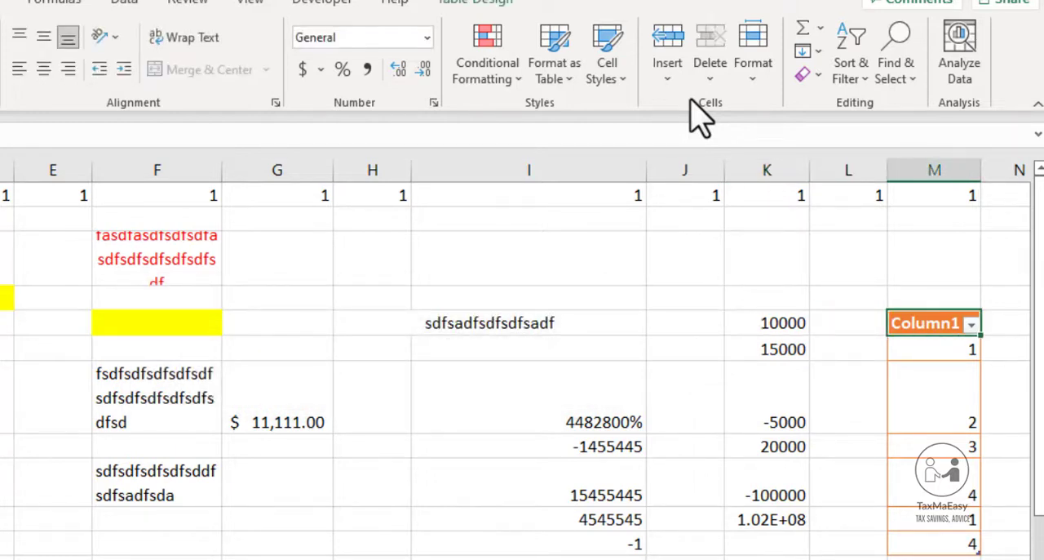
key(Down)
key(Up)
key(Up)
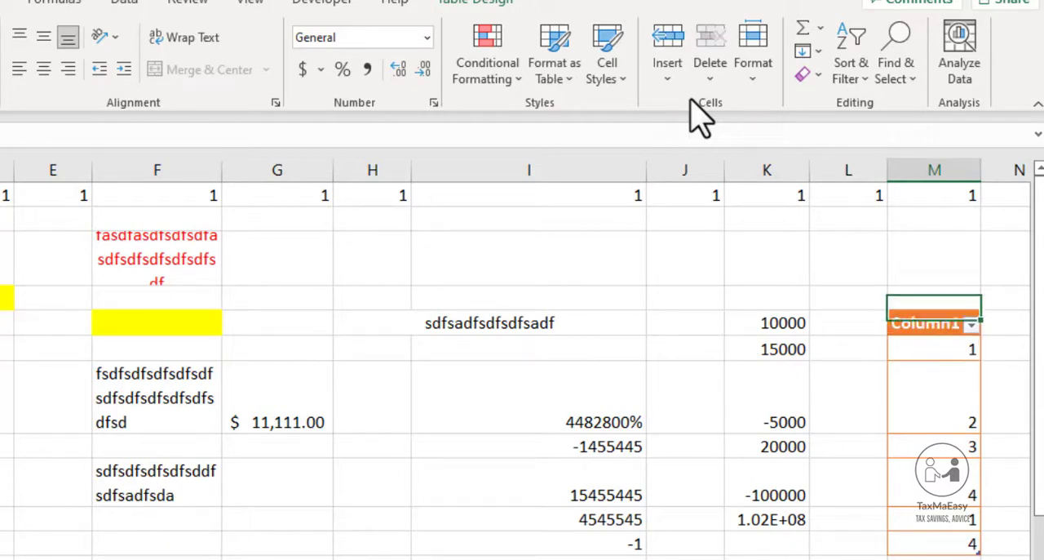
key(shift+Page_Down)
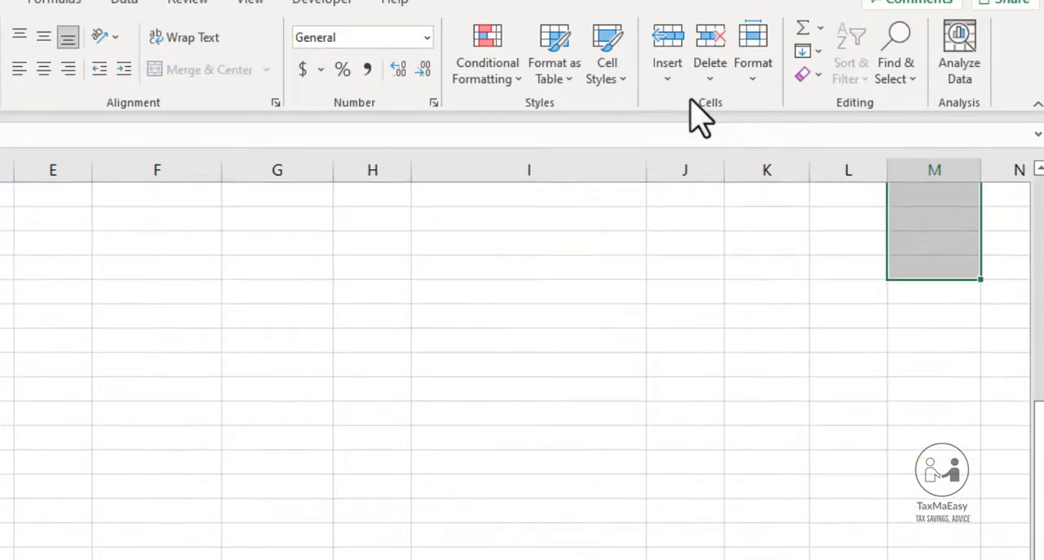
key(Delete)
Insert a blank cell at K5, where 10000 stands, shifting the existing cells right
key(Up)
key(Left)
key(Left)
key(Down)
key(Down)
key(Left)
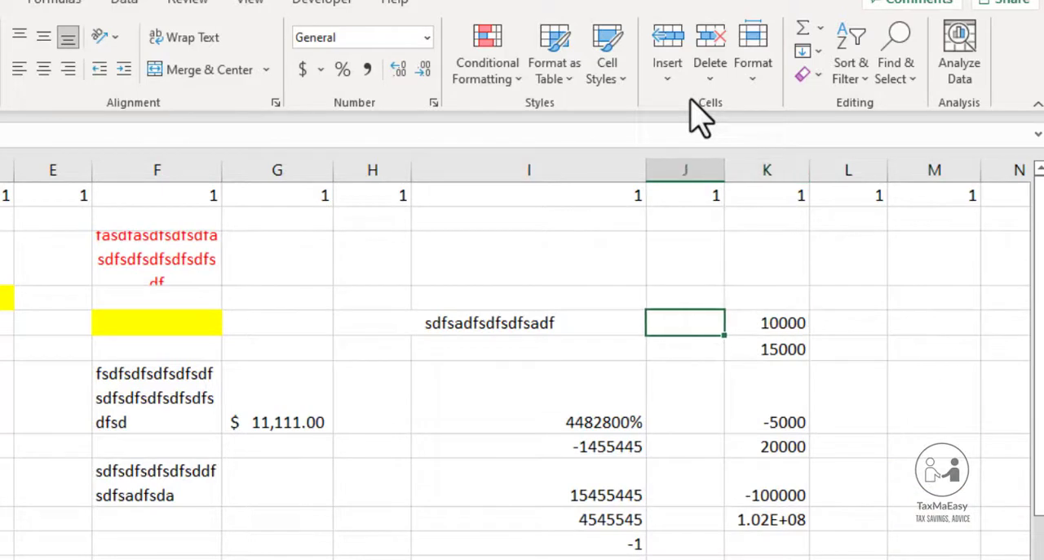
key(Right)
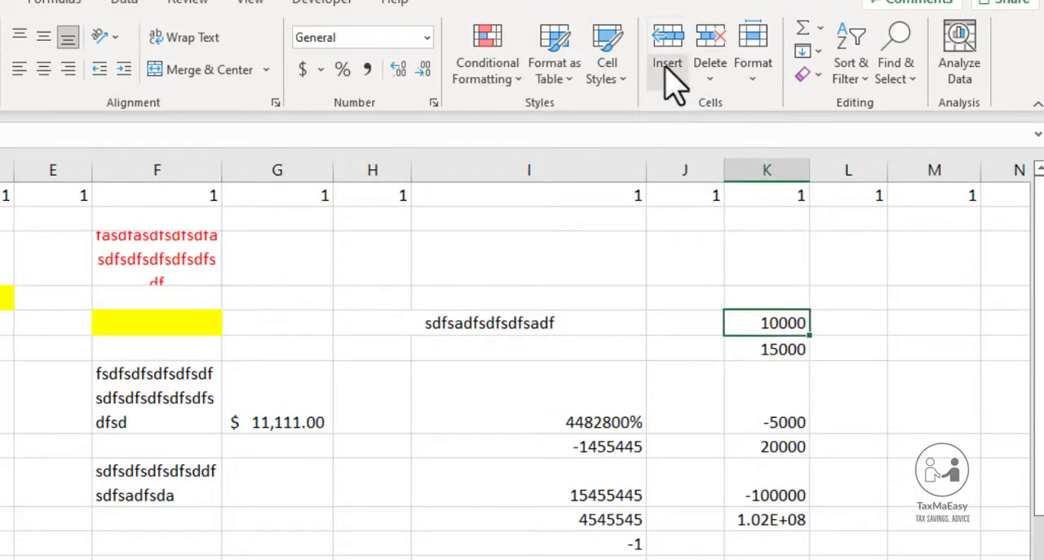
click(669, 75)
click(692, 108)
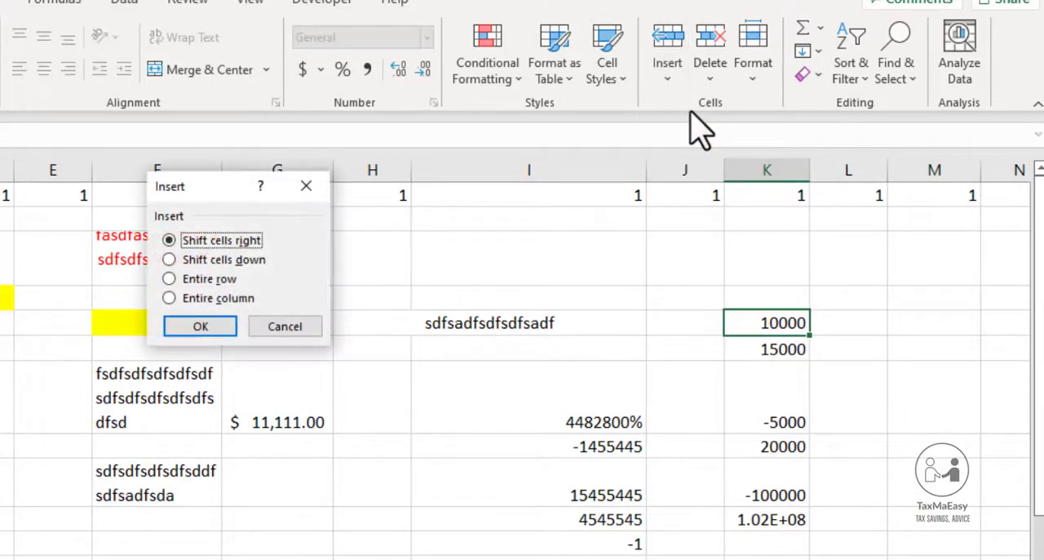
key(Return)
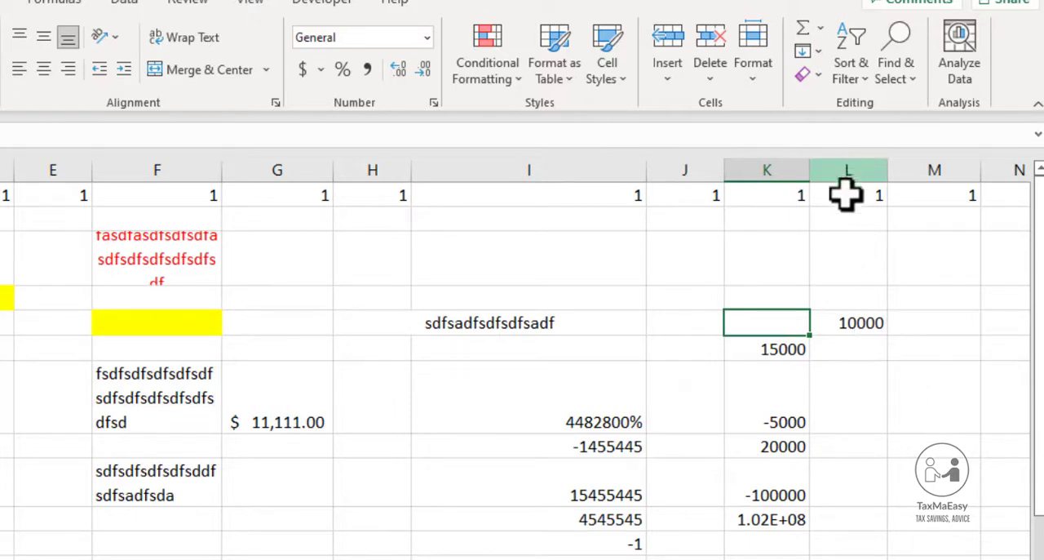
Insert a sheet row above row 5, the row containing 10000 in column L
click(859, 326)
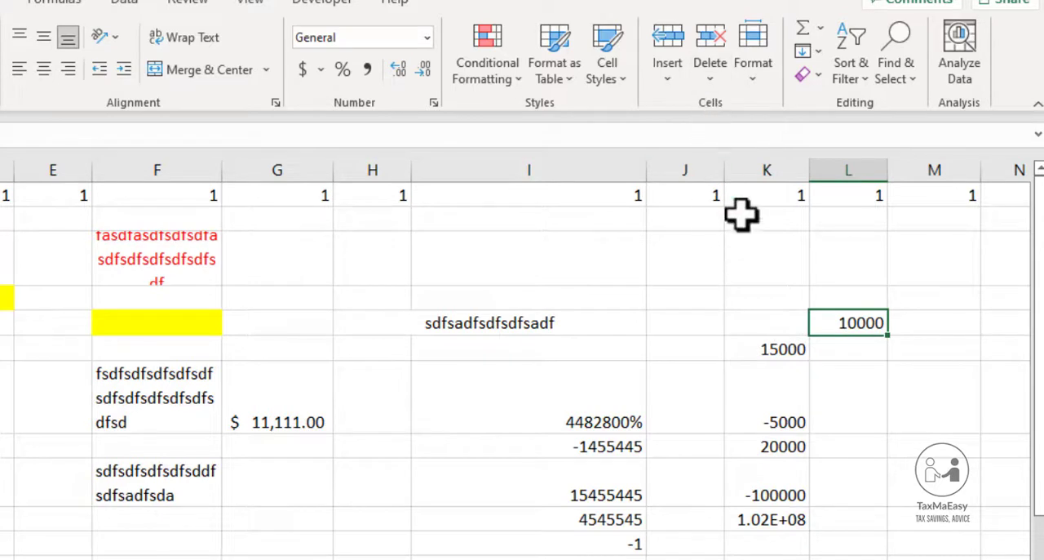
click(665, 78)
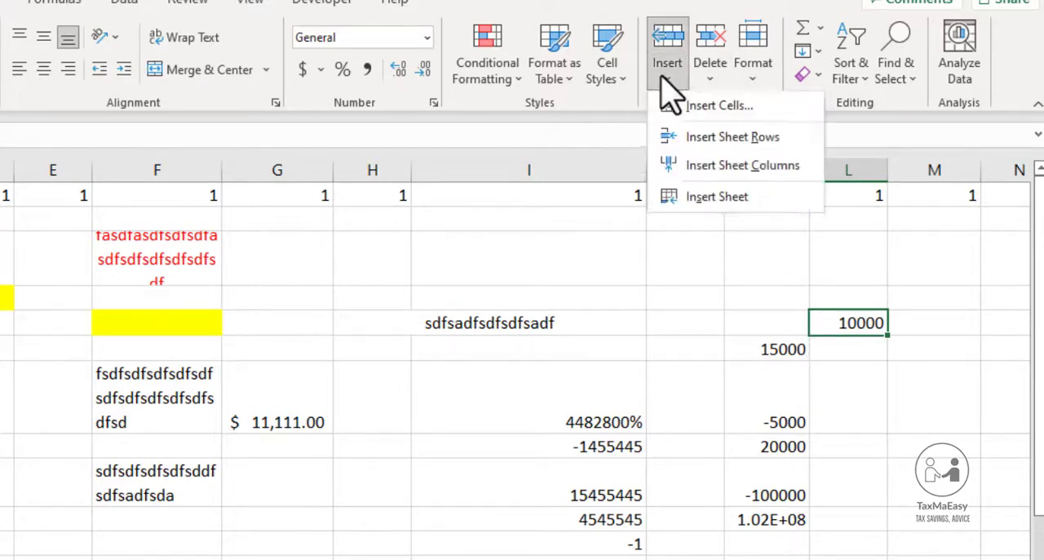
click(708, 144)
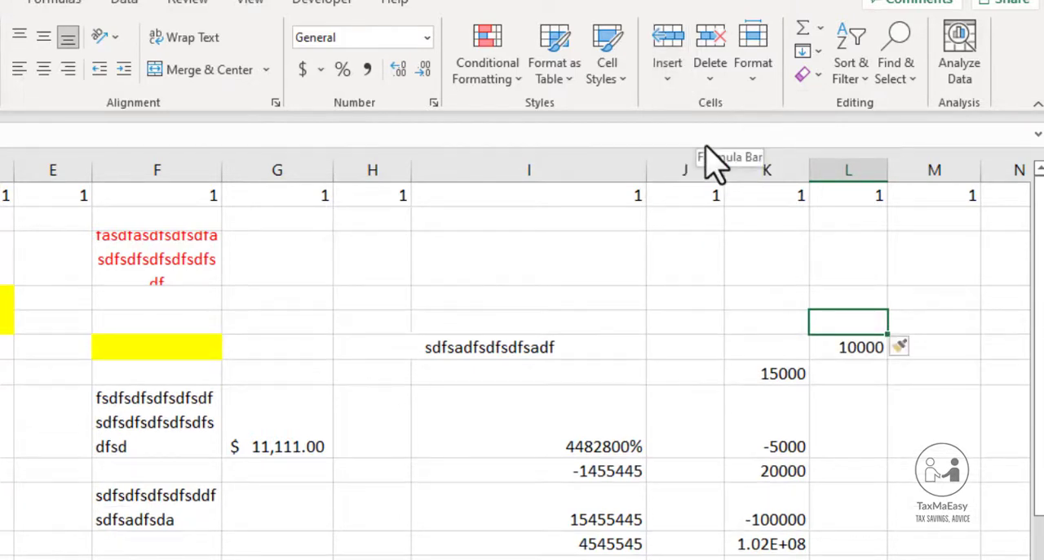
Try to insert a sheet column before column L from cell L8, repeating the attempt once
key(Down)
key(Down)
key(Down)
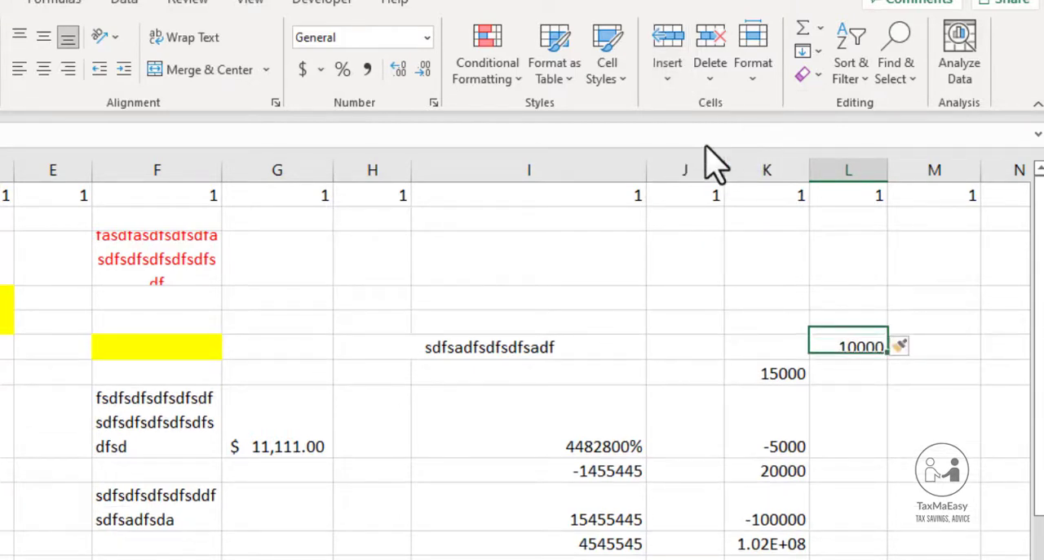
click(674, 79)
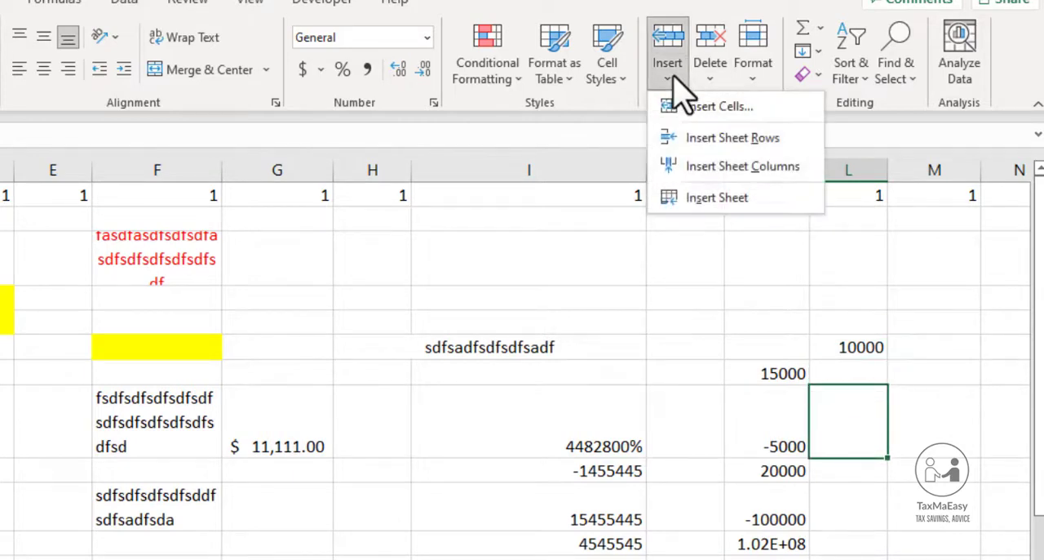
click(704, 169)
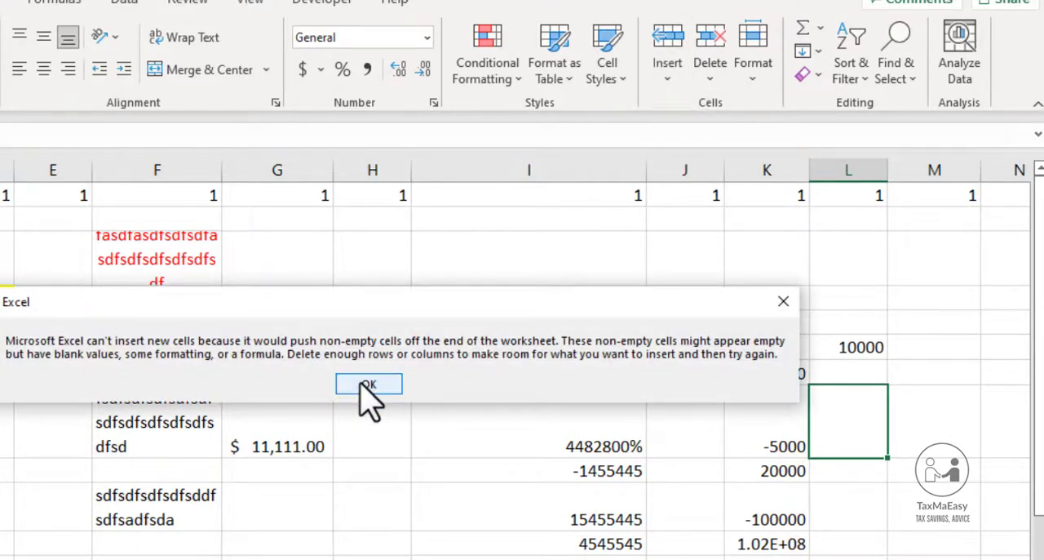
click(368, 385)
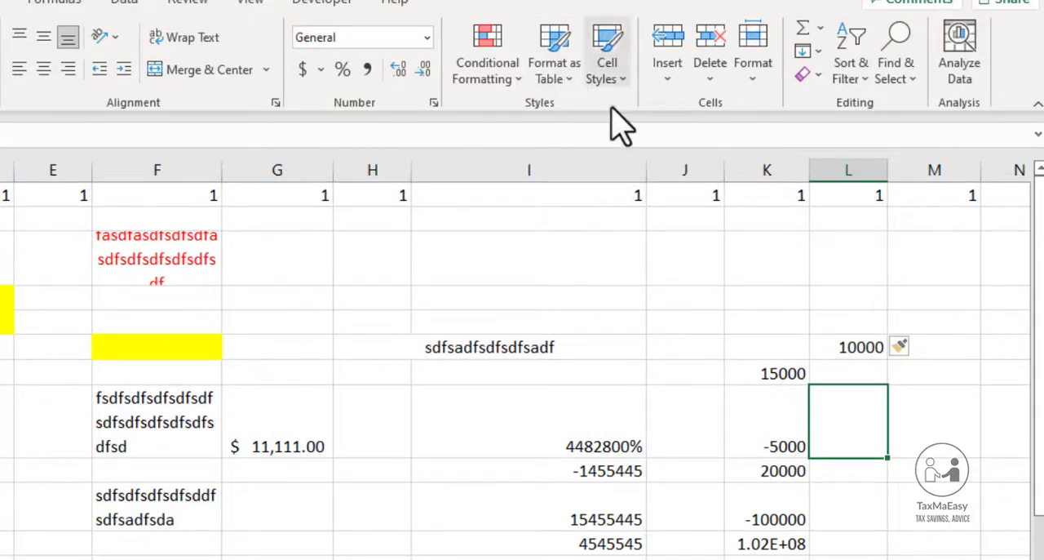
click(669, 78)
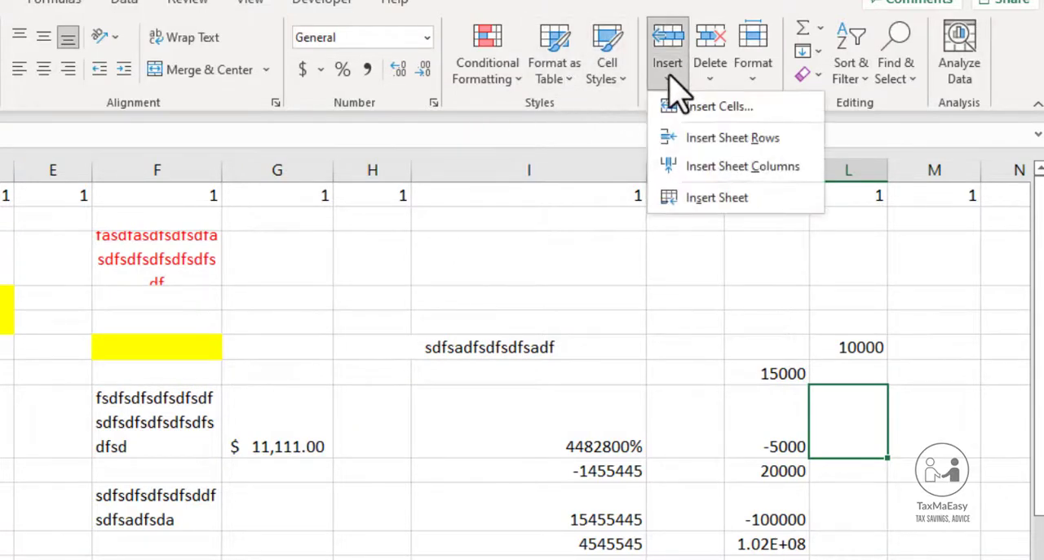
click(703, 167)
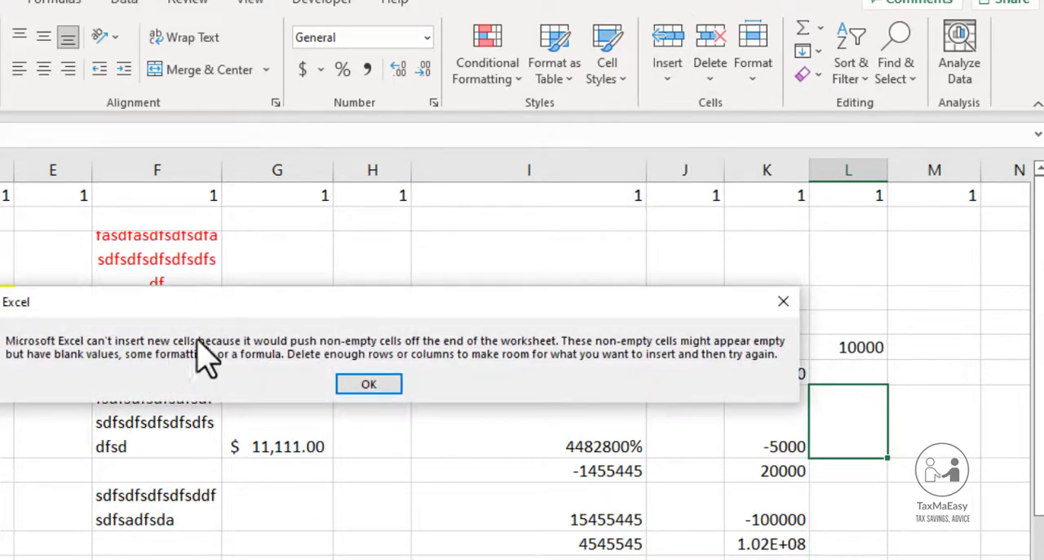
key(Return)
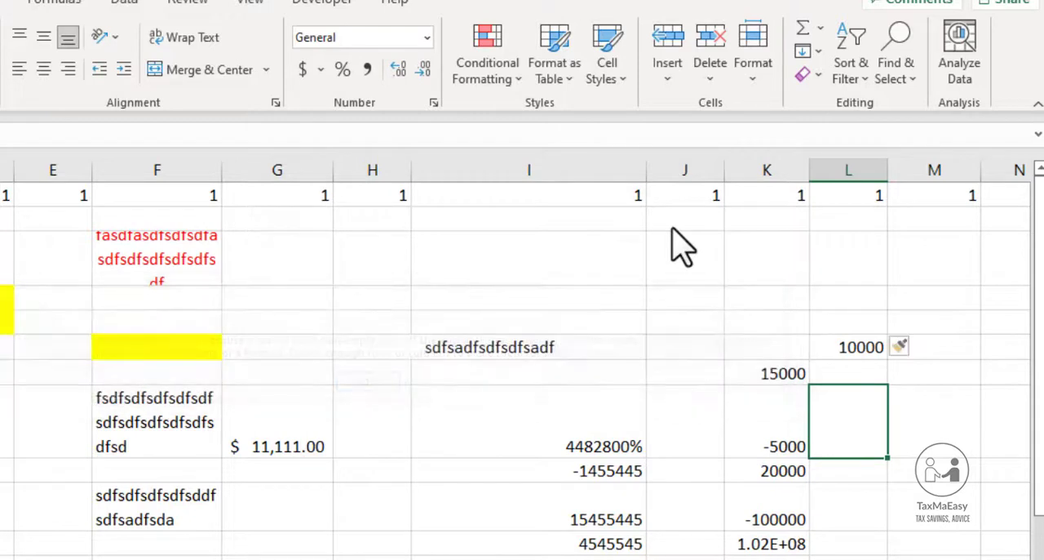
Clear the row 1 values at the far end of the sheet, from XFD1 back past XER1
key(Up)
key(Up)
key(Up)
key(Up)
key(Up)
key(Up)
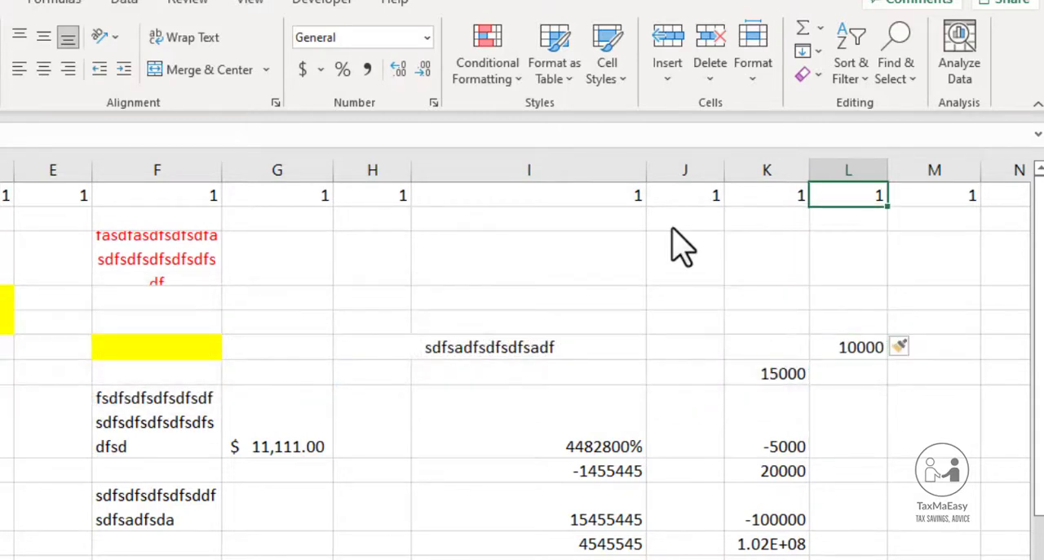
key(ctrl+Right)
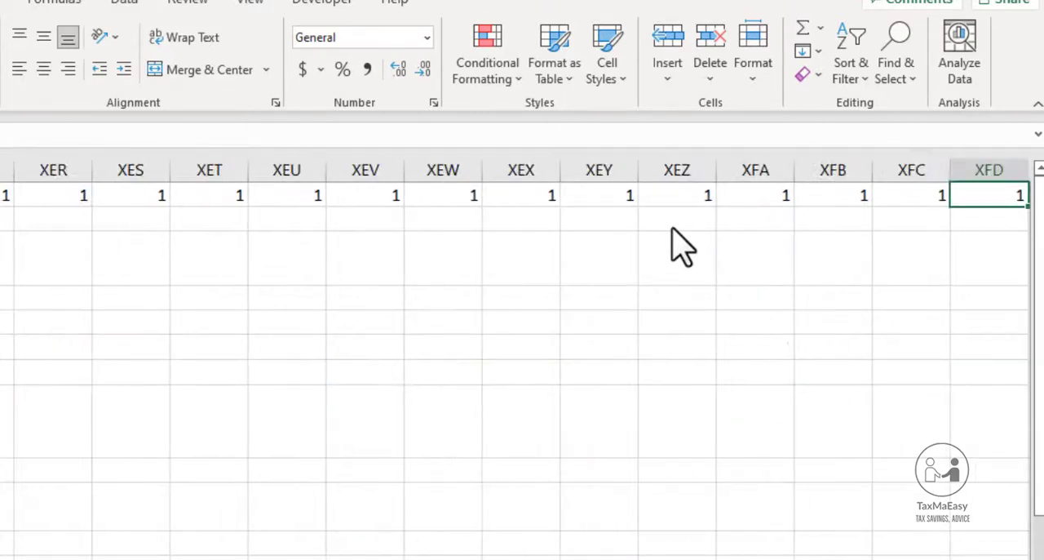
key(shift+Left)
key(shift+Left)
key(shift+Left)
key(shift+Left)
key(shift+Left)
key(shift+Left)
key(shift+Left)
key(shift+Left)
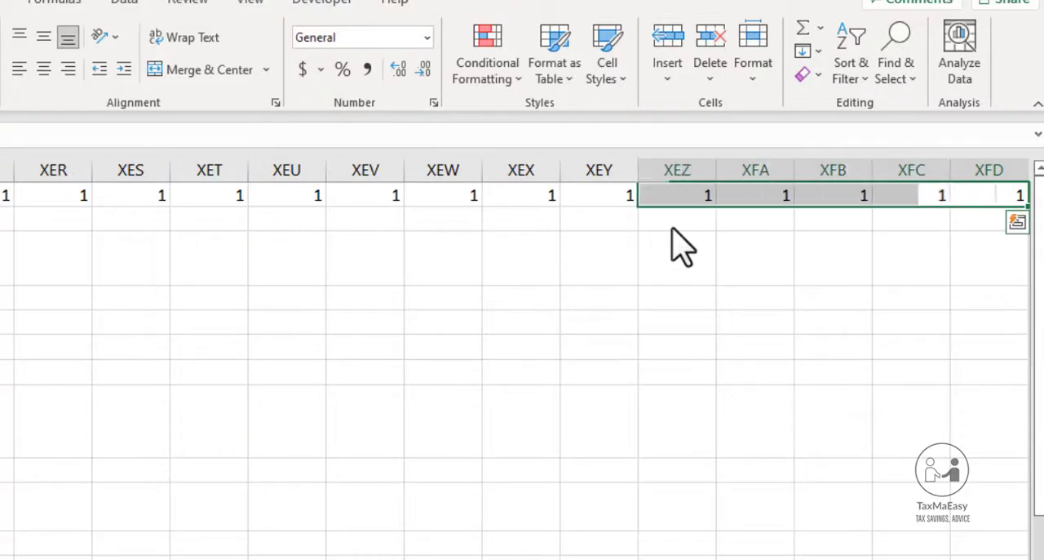
key(shift+Left)
key(shift+Left)
key(shift+Left)
key(shift+Left)
key(shift+Left)
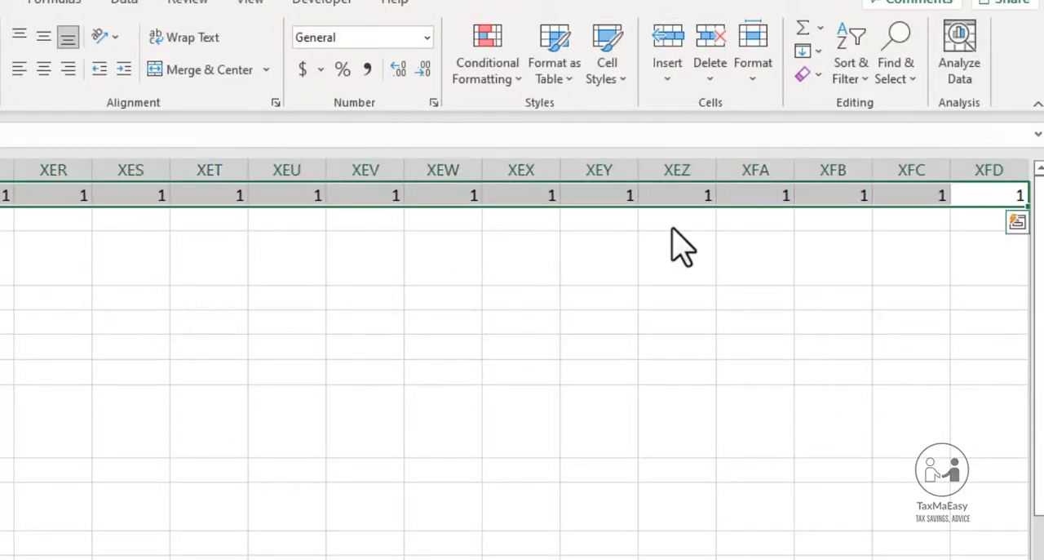
key(Delete)
Return from the far end of row 1 to the data and select cell L6, which contains 10000
key(Left)
key(Left)
key(Left)
key(Left)
key(Left)
key(Left)
key(Left)
key(Left)
key(Left)
key(Left)
key(Left)
key(Left)
key(Left)
key(Left)
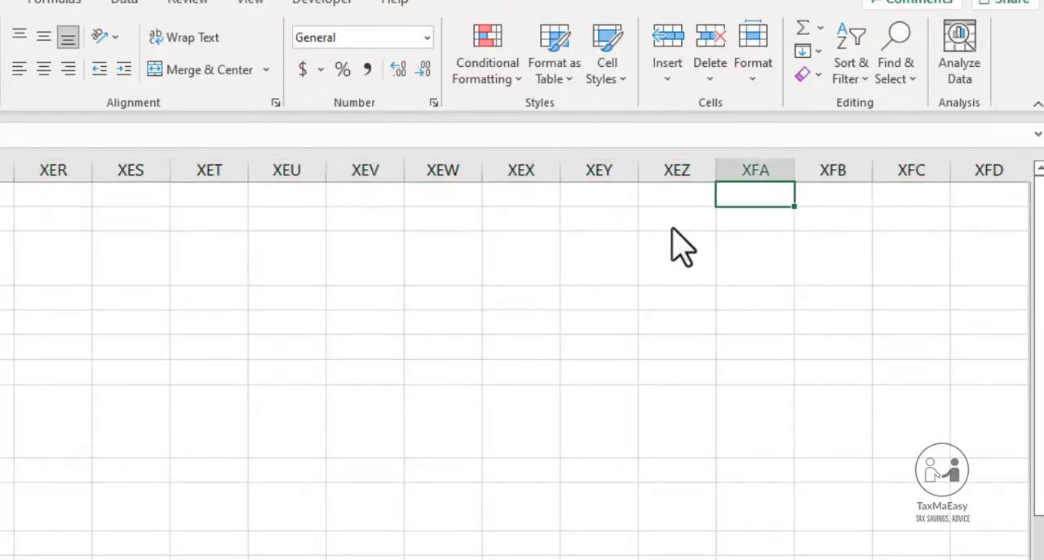
key(Left)
key(Left)
key(Left)
key(ctrl+Left)
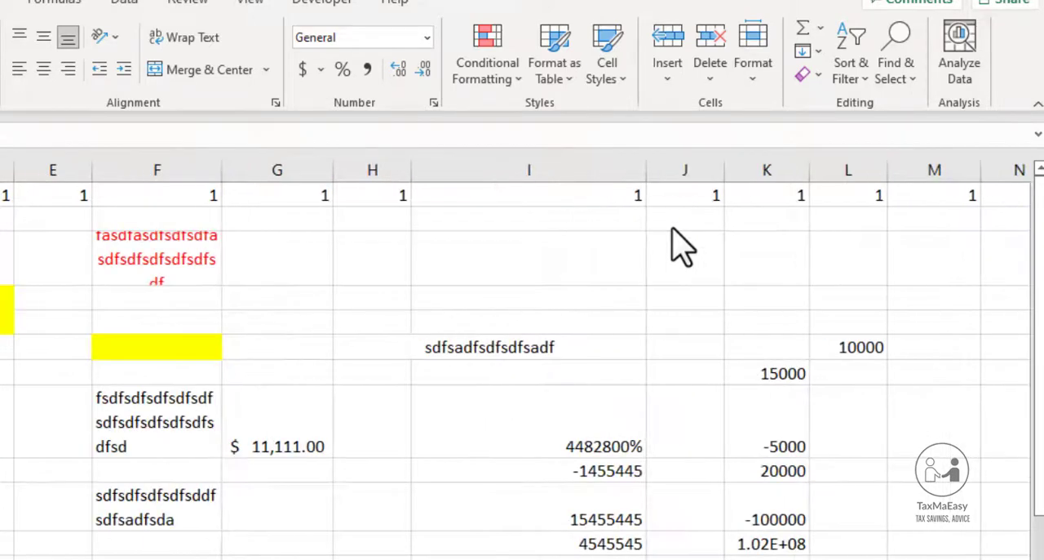
key(Right)
key(Right)
key(Right)
key(Right)
key(Right)
key(Right)
key(Right)
key(Right)
key(Right)
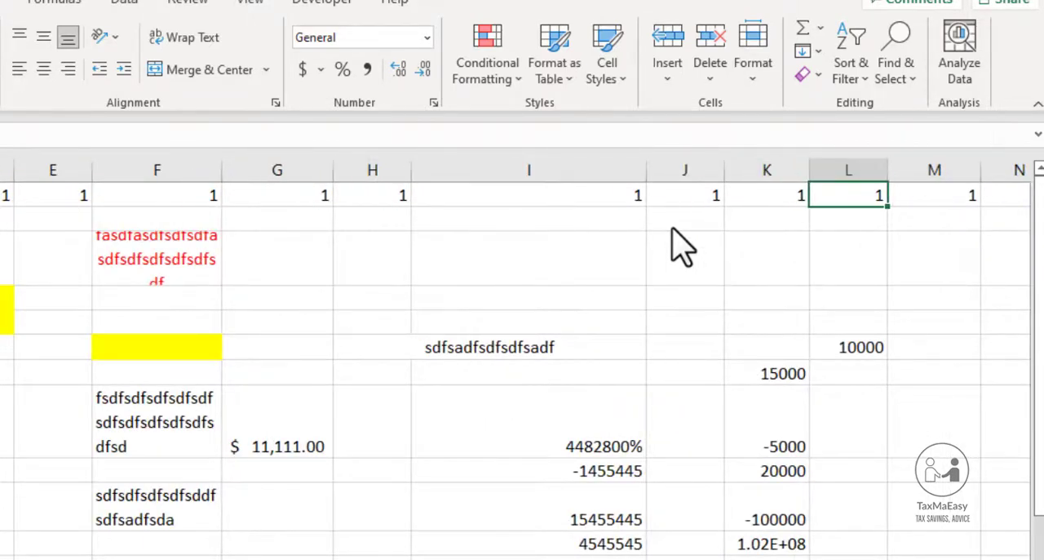
key(Down)
key(Down)
key(Down)
key(Down)
key(Down)
key(Down)
key(Down)
key(Down)
key(Down)
key(Up)
key(Up)
key(Up)
key(Up)
key(Up)
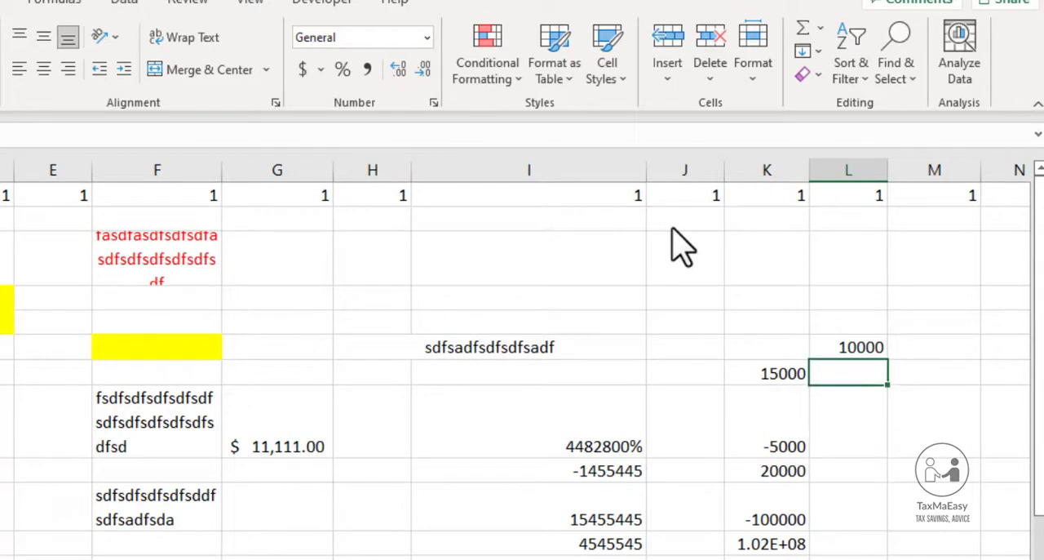
key(Down)
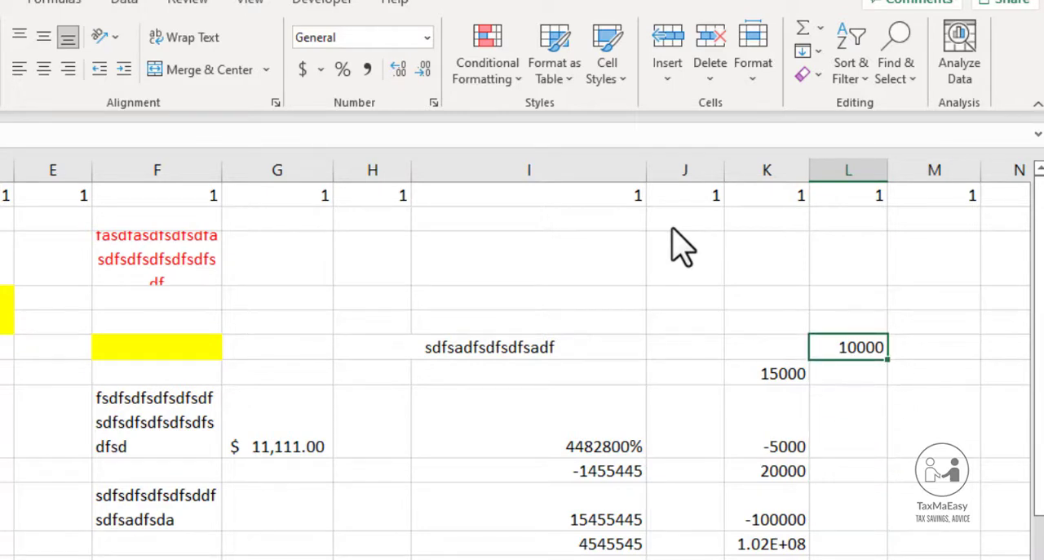
key(ctrl+shift+plus)
key(Down)
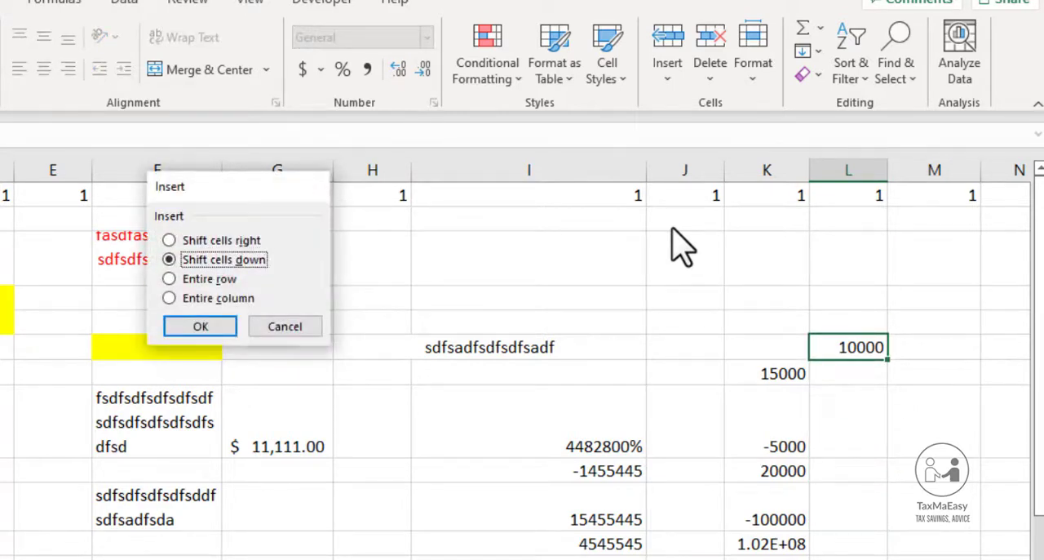
key(Escape)
Insert a sheet column before column L and check cells M1 and L1
click(672, 84)
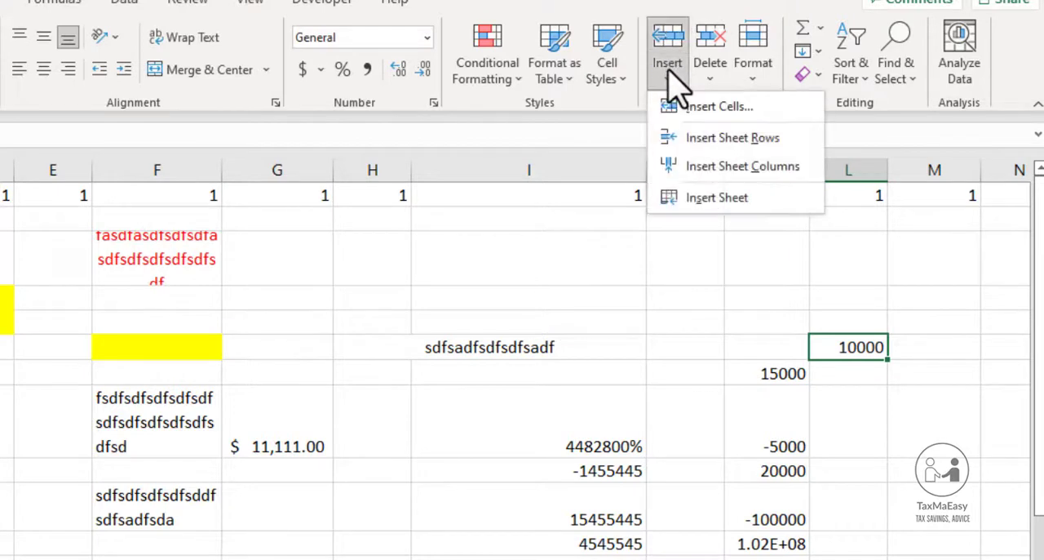
click(720, 172)
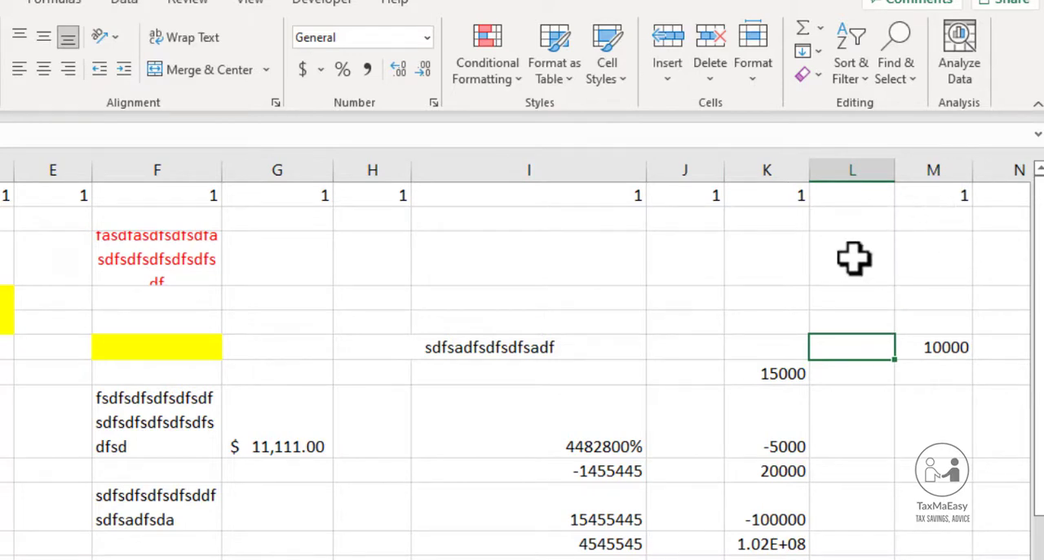
click(966, 199)
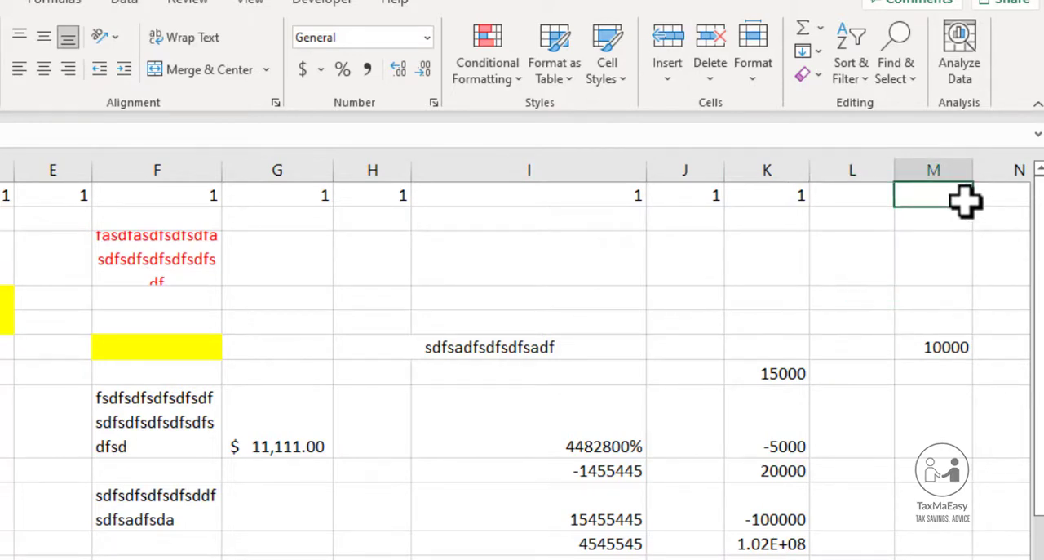
click(863, 194)
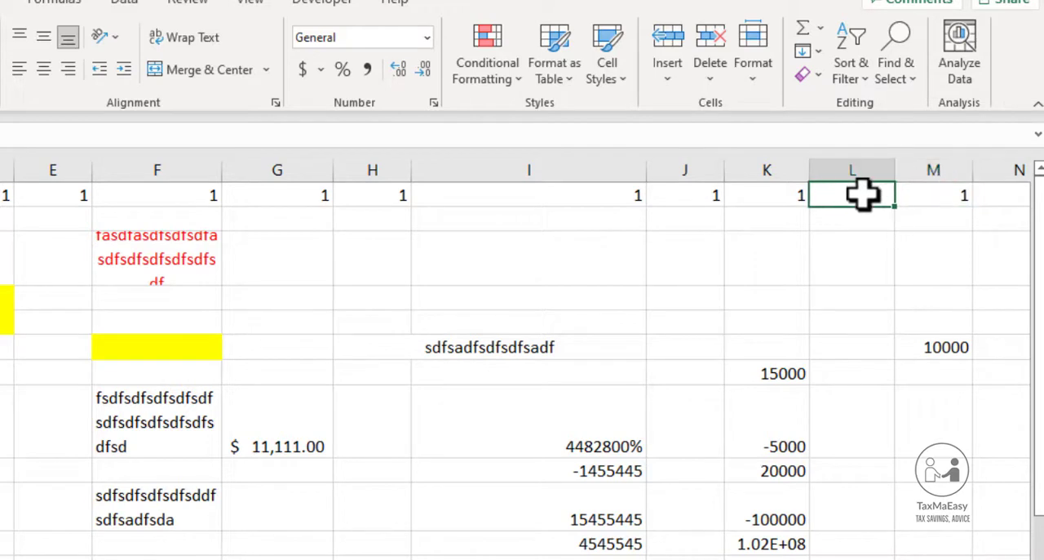
Insert a blank worksheet before Sheet5 and add a second blank worksheet directly after the new one
click(668, 82)
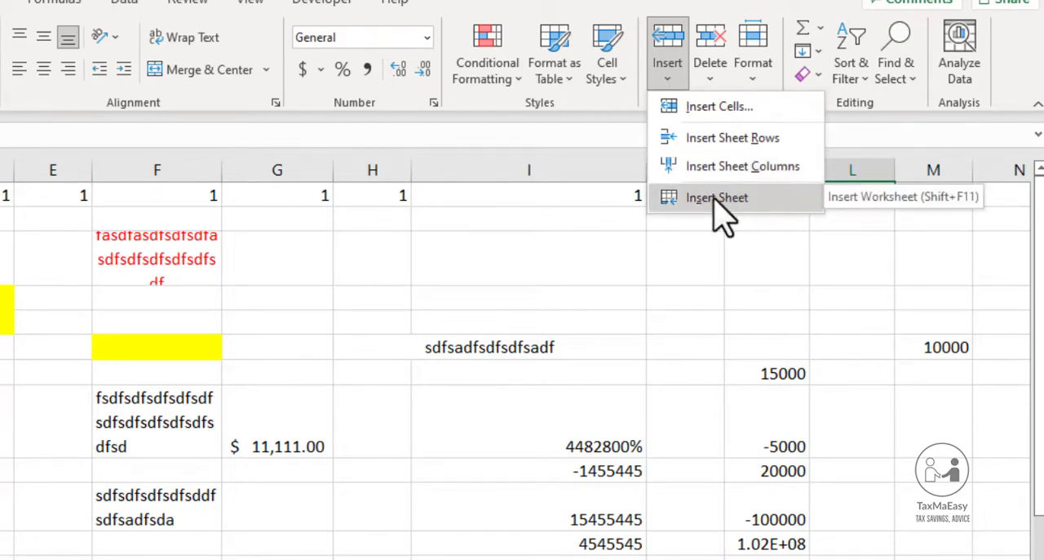
click(718, 199)
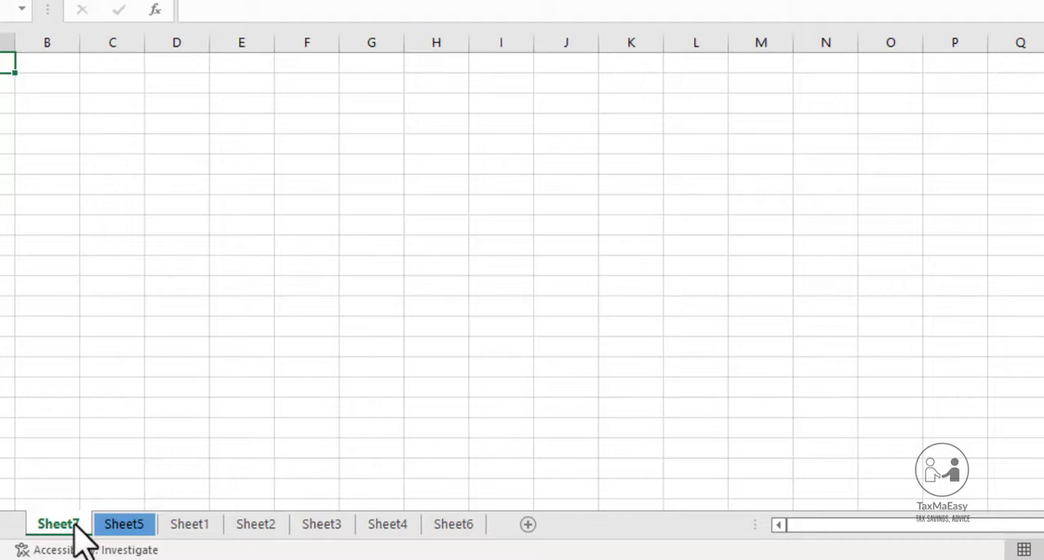
click(530, 473)
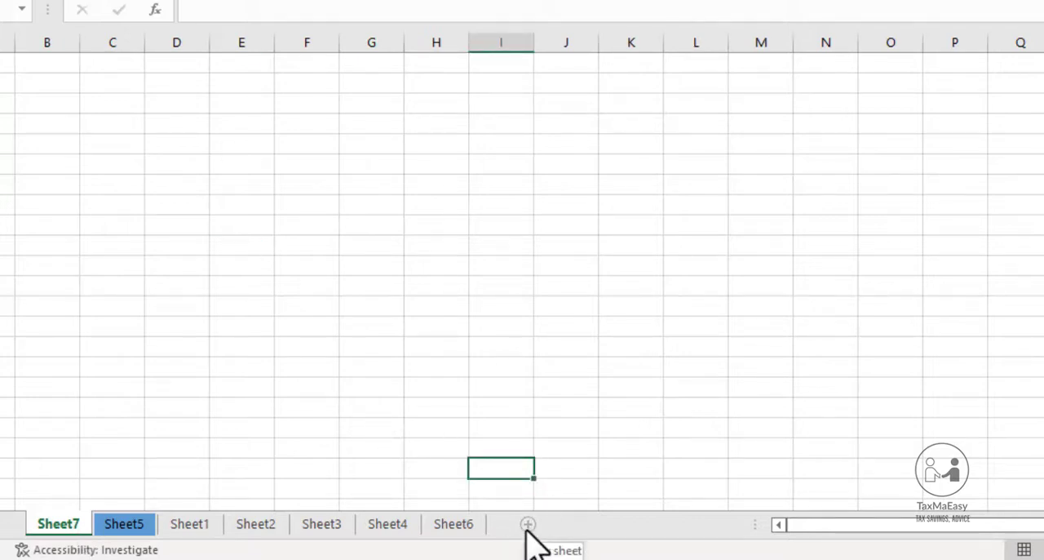
click(583, 524)
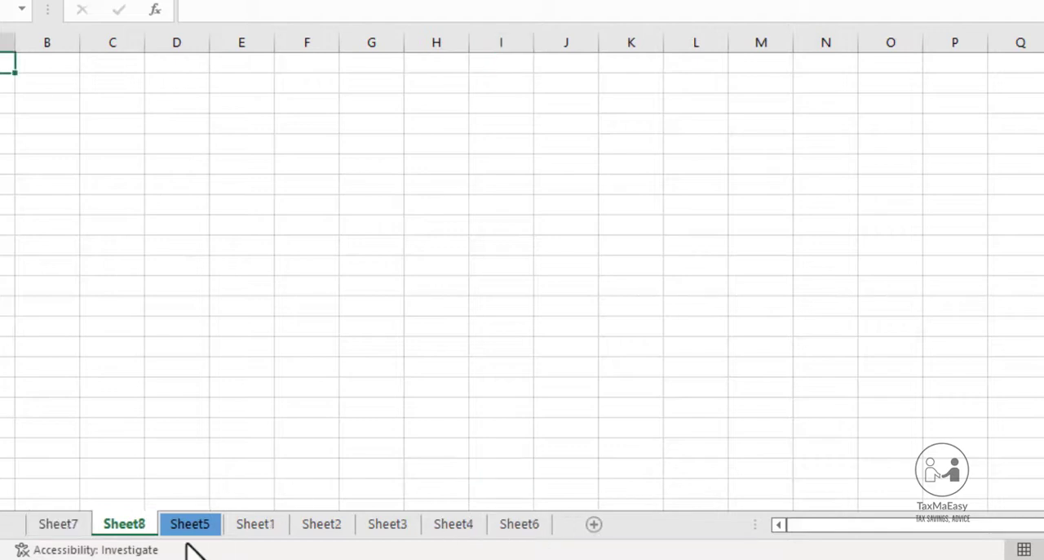
click(802, 25)
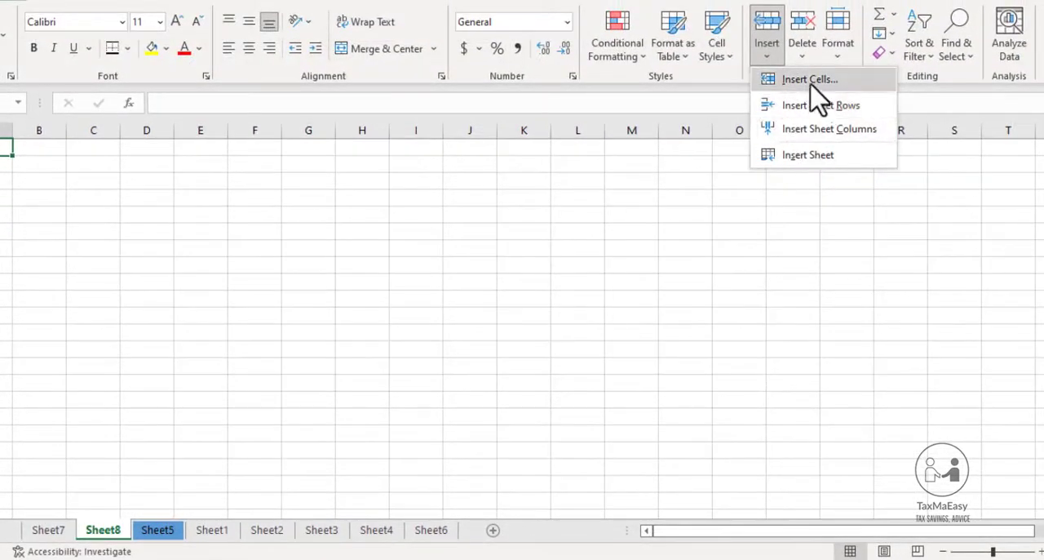
click(803, 55)
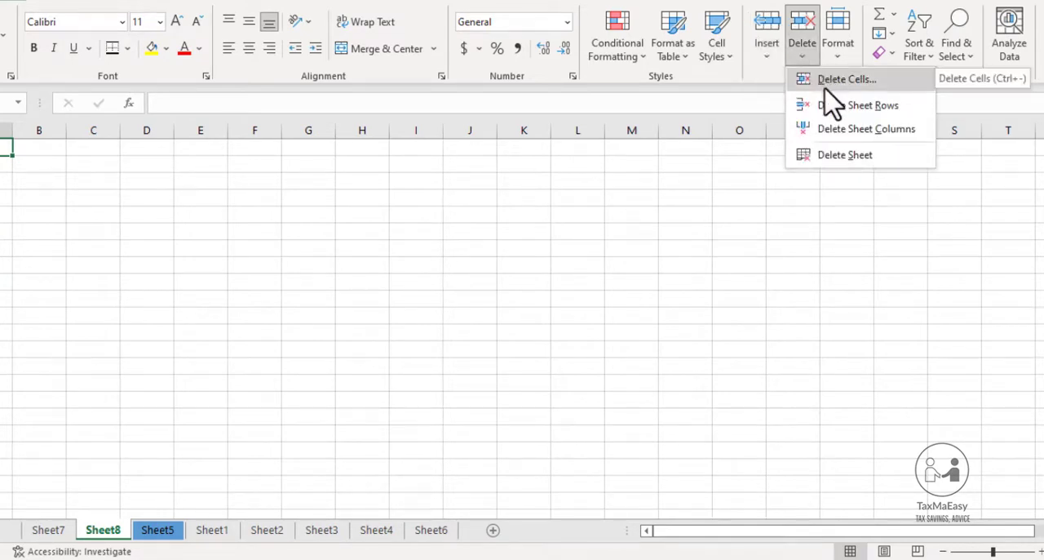
click(592, 228)
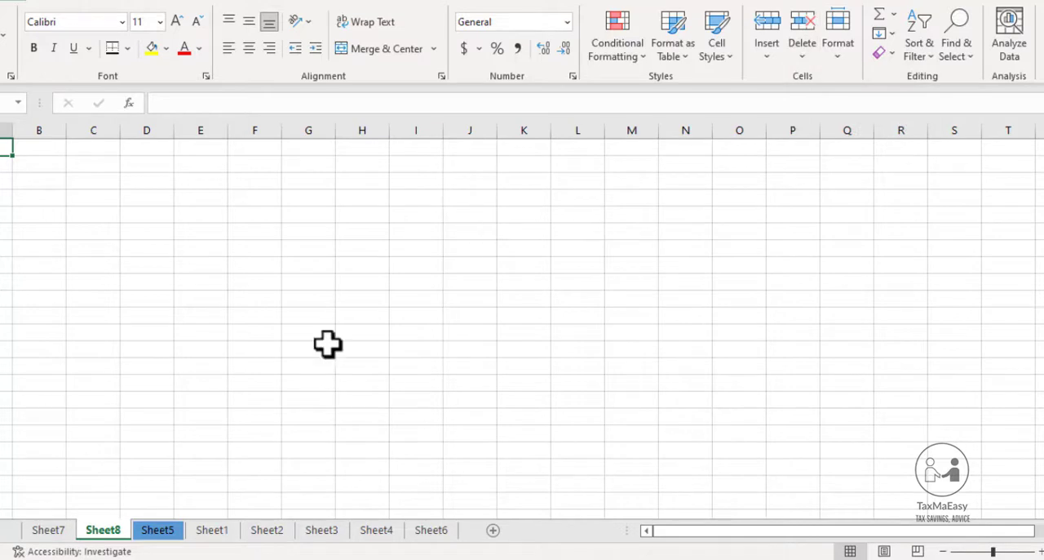
Switch to Sheet5 and delete the blank cell L6, shifting the cells left
click(166, 531)
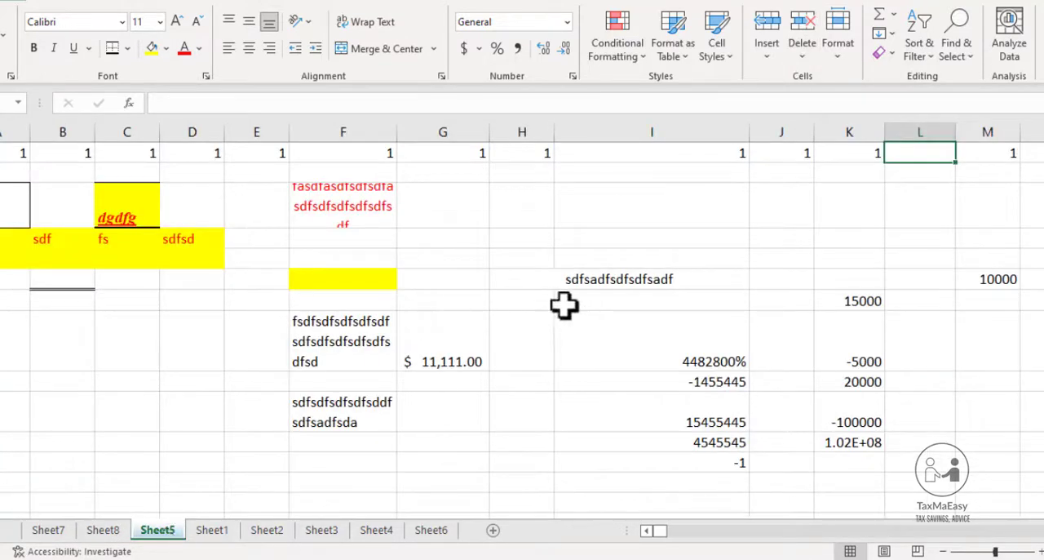
click(943, 281)
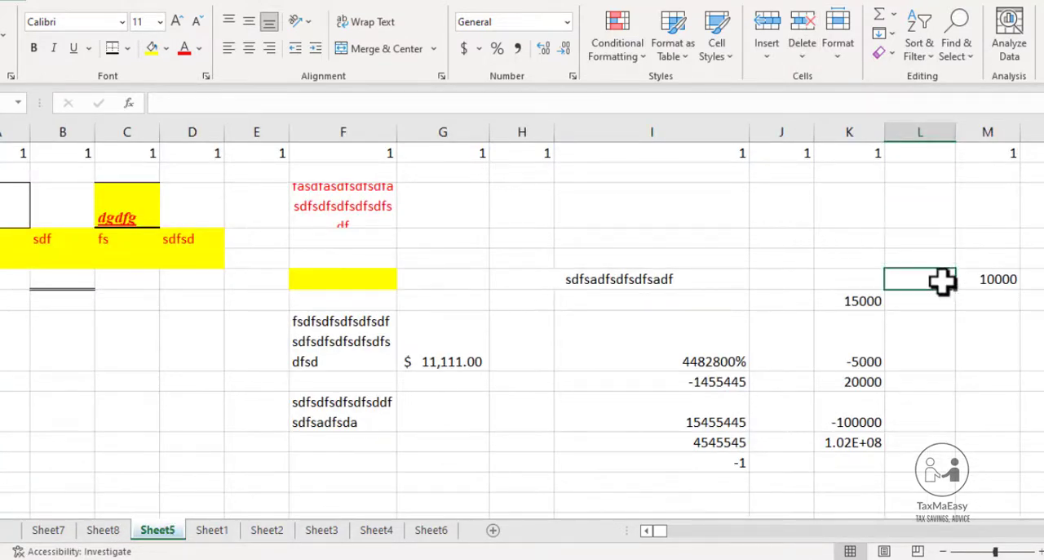
click(802, 55)
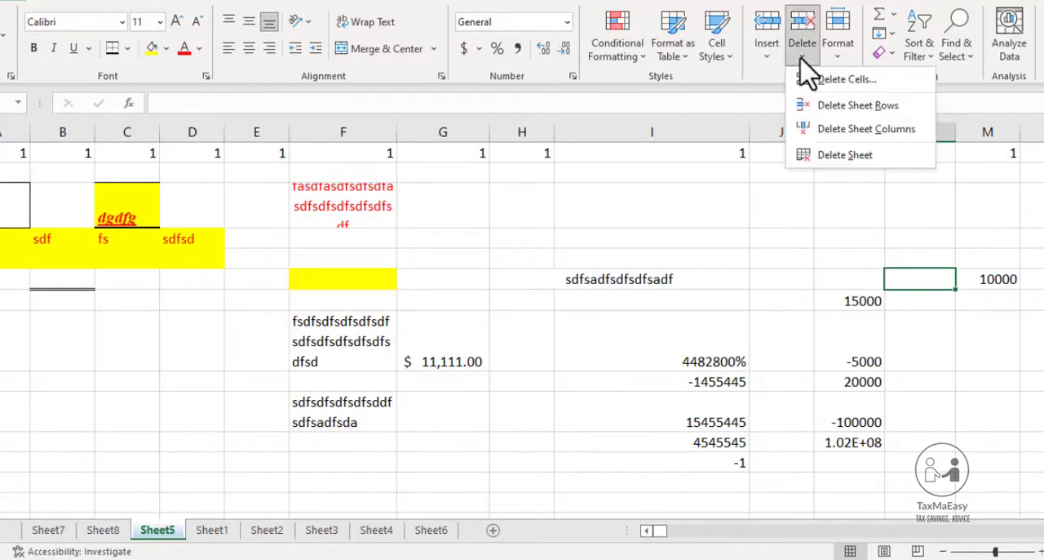
click(840, 79)
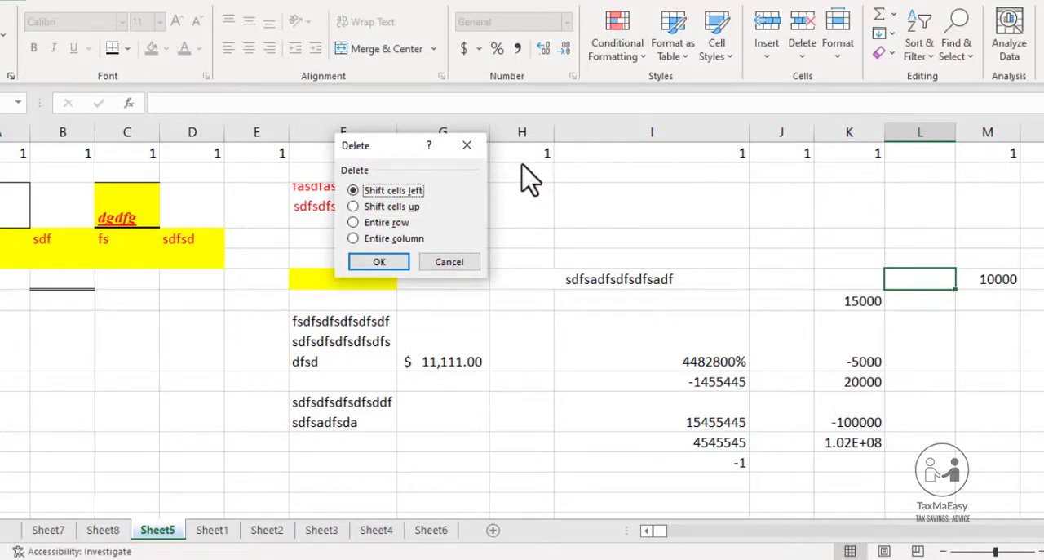
key(Return)
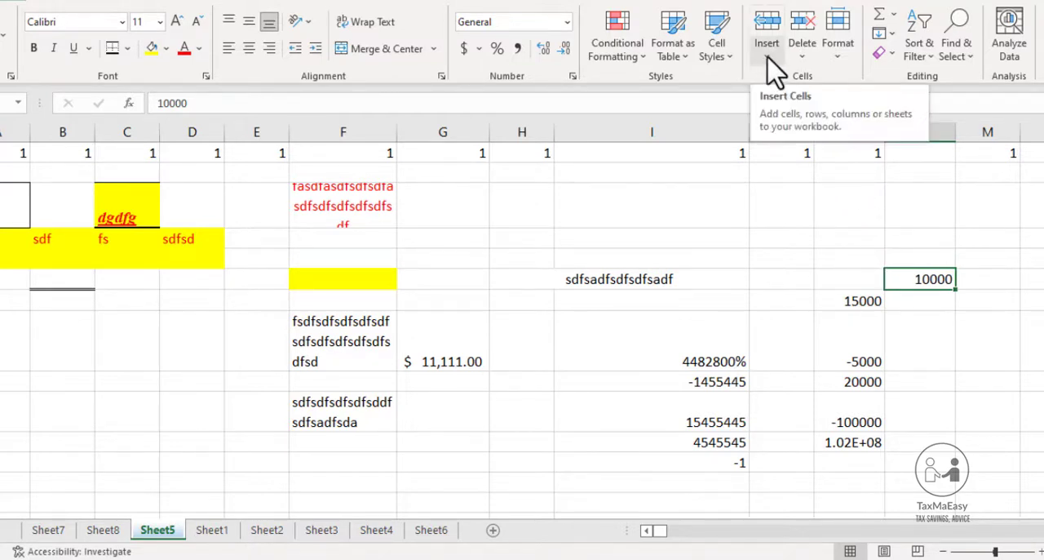
Delete cell L6, containing 10000, with the option to shift cells up
click(803, 55)
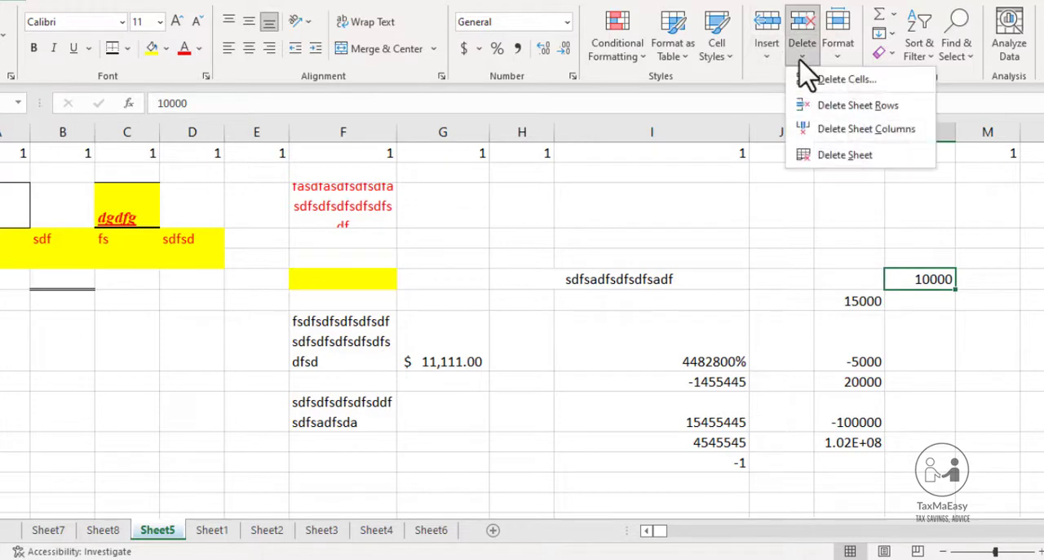
click(813, 80)
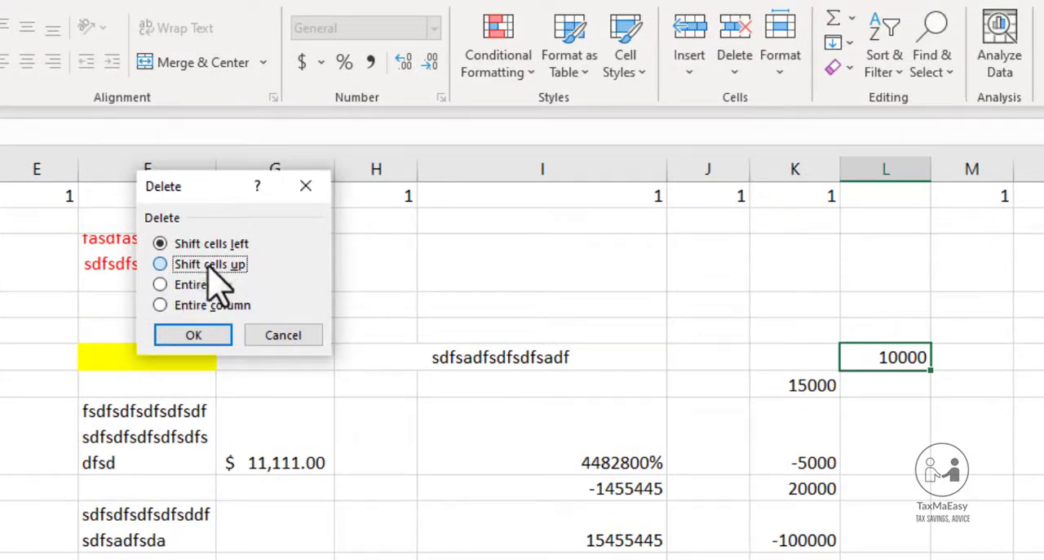
click(160, 263)
click(200, 336)
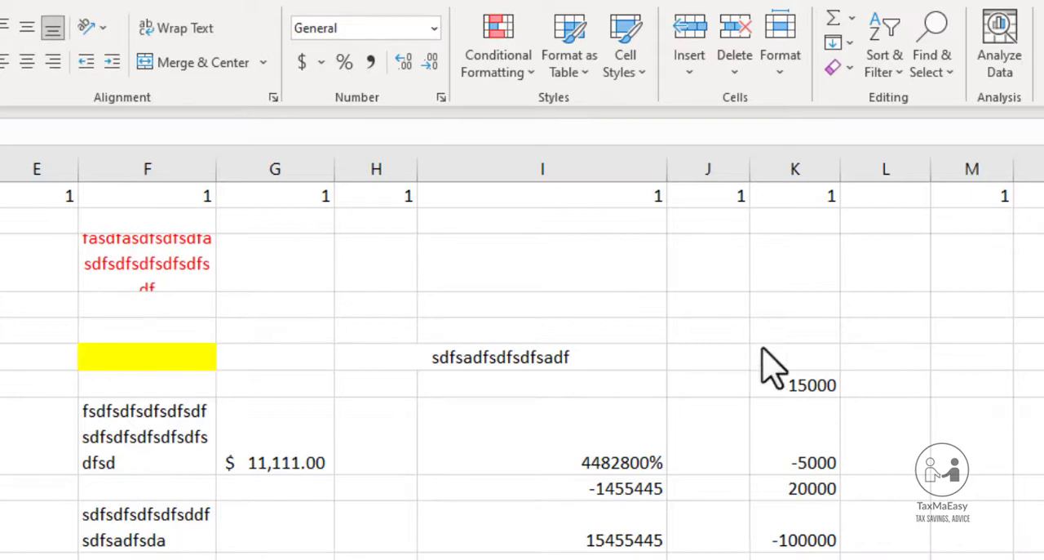
Delete cell K7, containing 15000, and shift the cells below it up
click(872, 351)
click(796, 387)
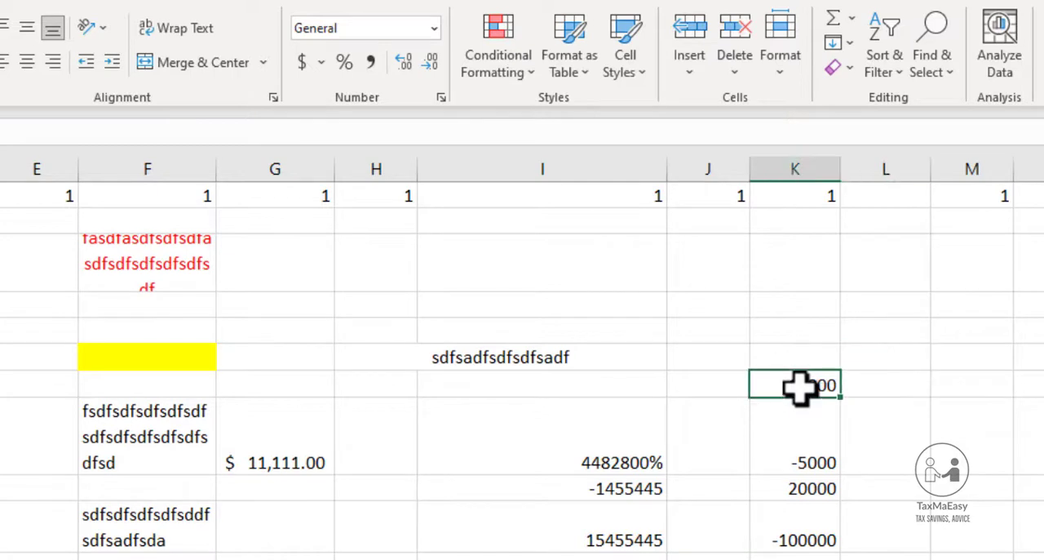
click(734, 72)
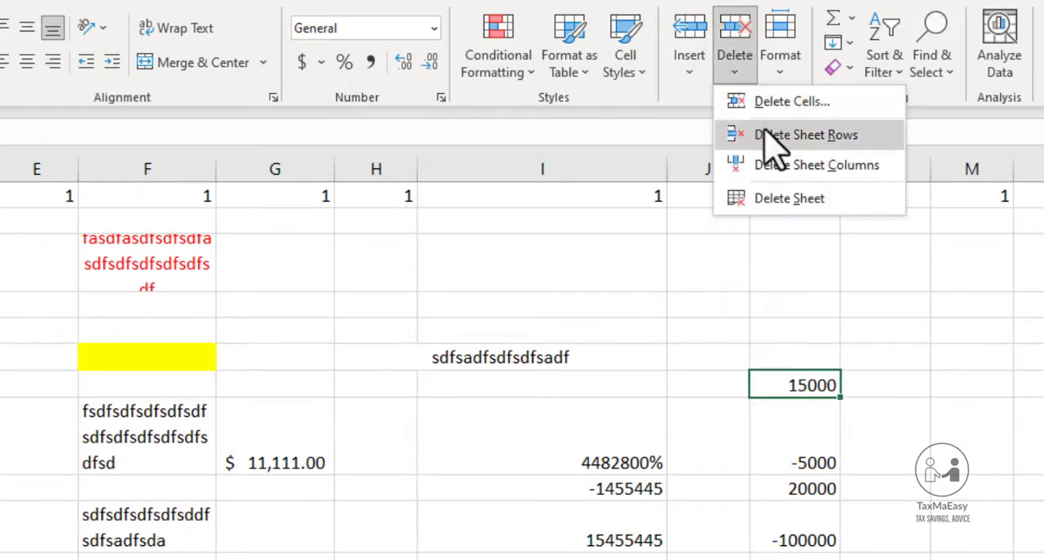
click(755, 104)
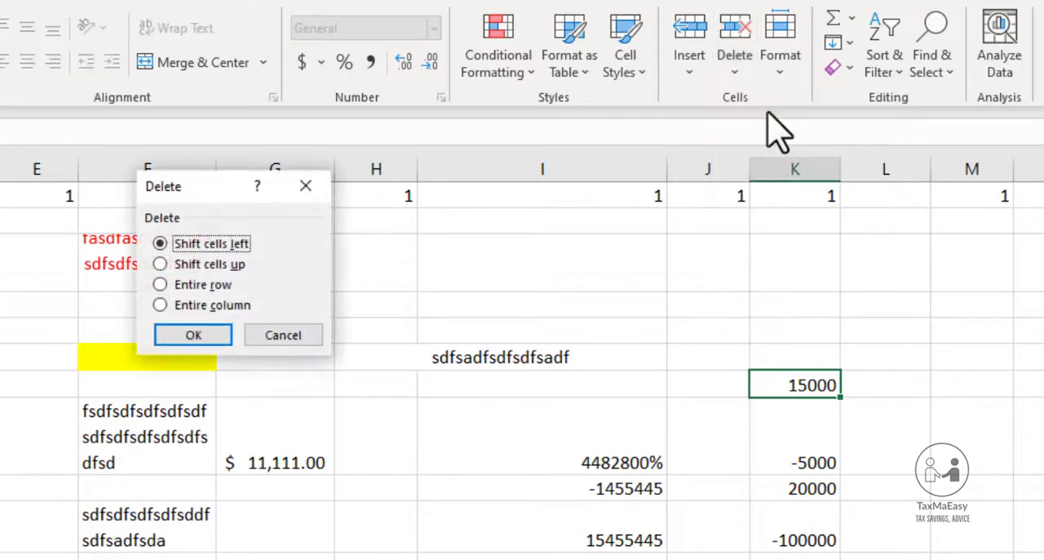
key(Down)
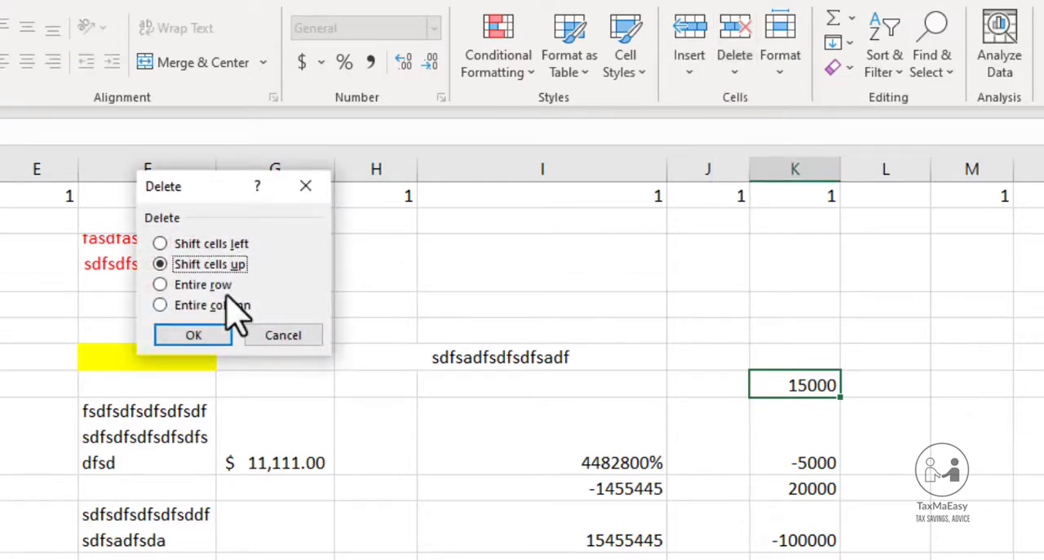
click(198, 338)
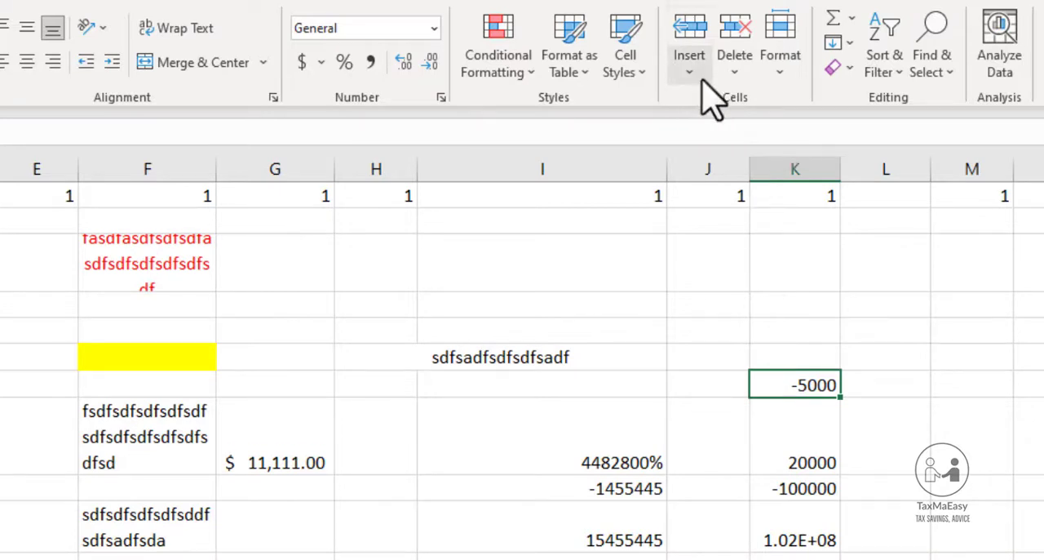
Delete the entire sheet row 7 and the entire sheet column K
click(739, 77)
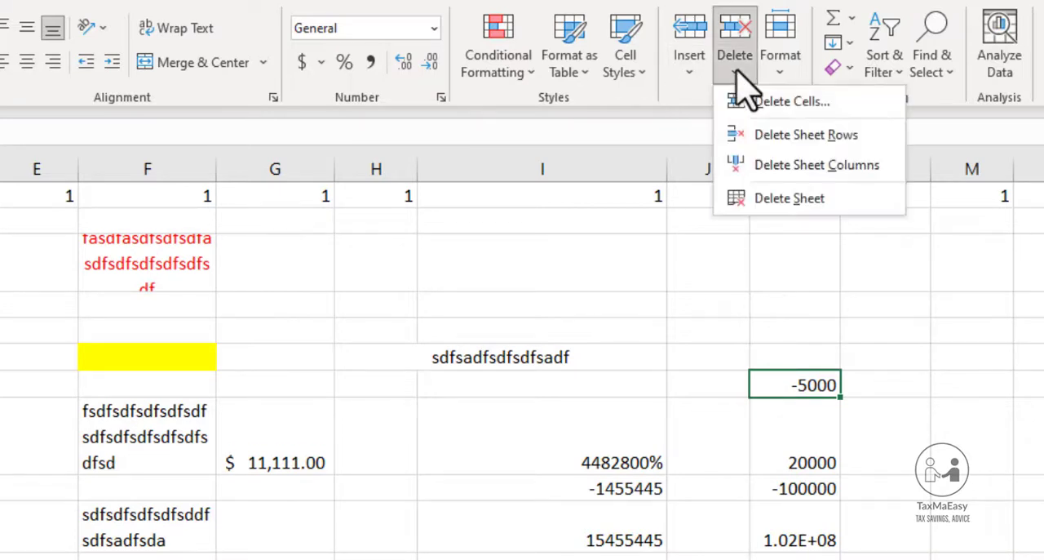
click(764, 138)
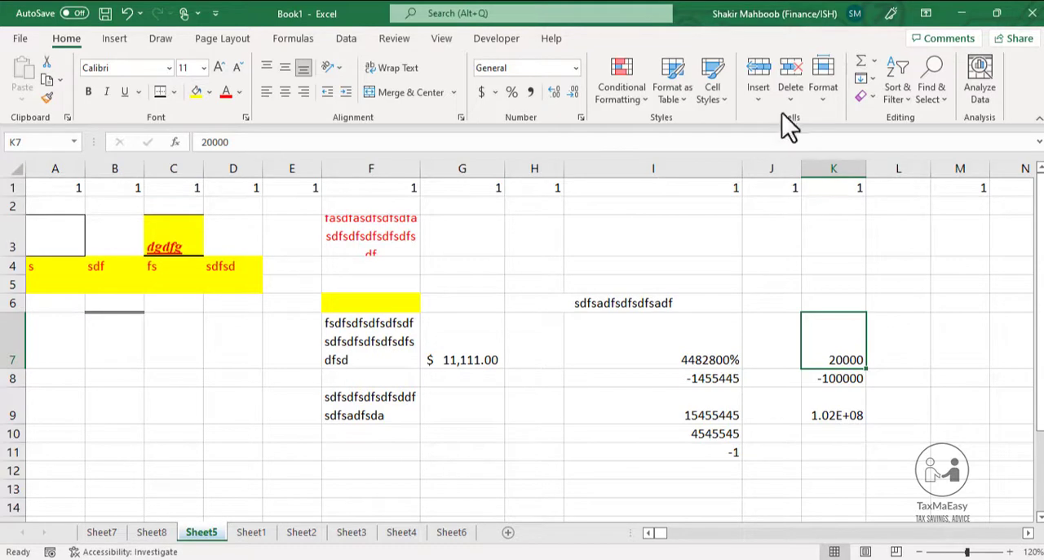
click(788, 100)
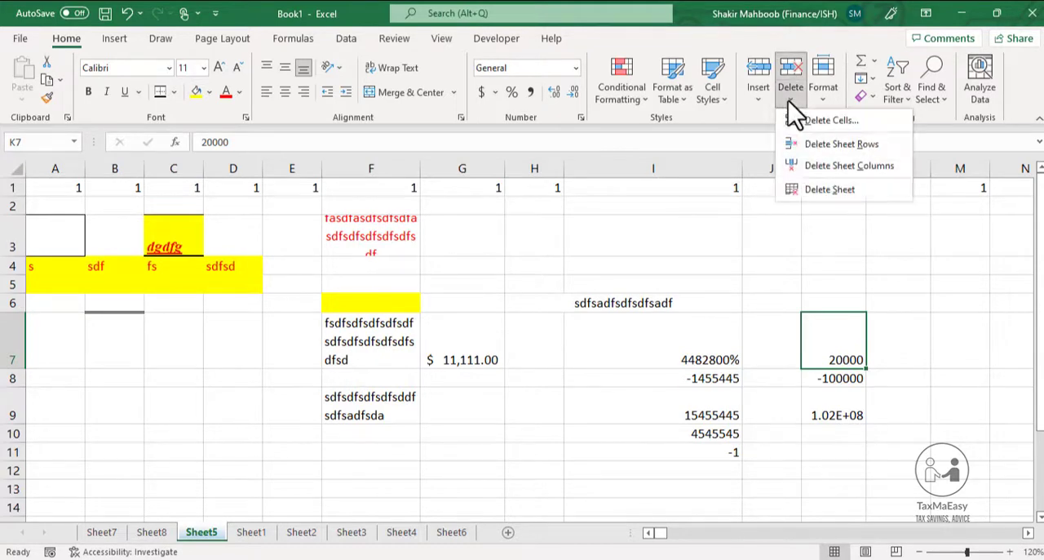
click(811, 165)
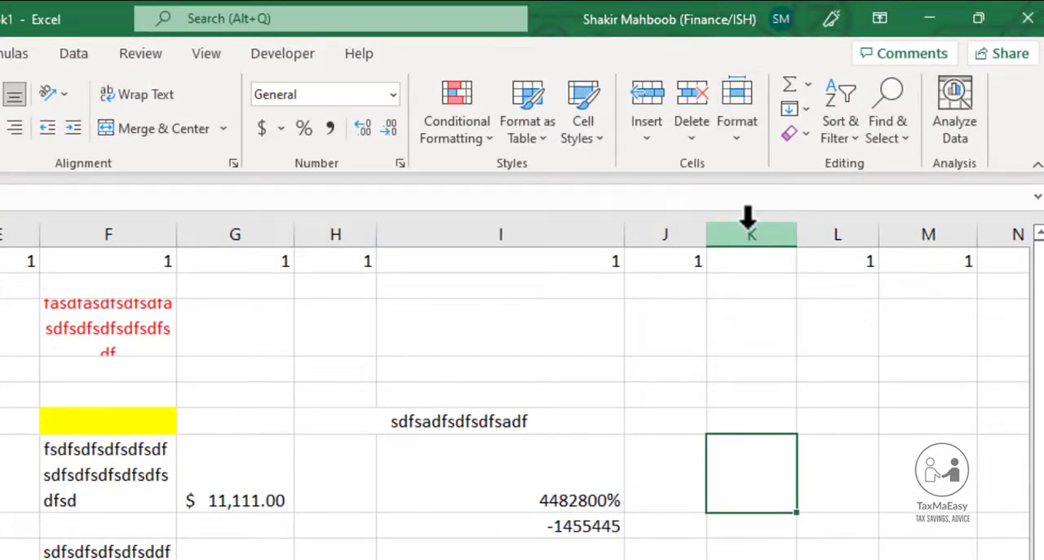
Delete the whole worksheet Sheet5 from the workbook
click(695, 132)
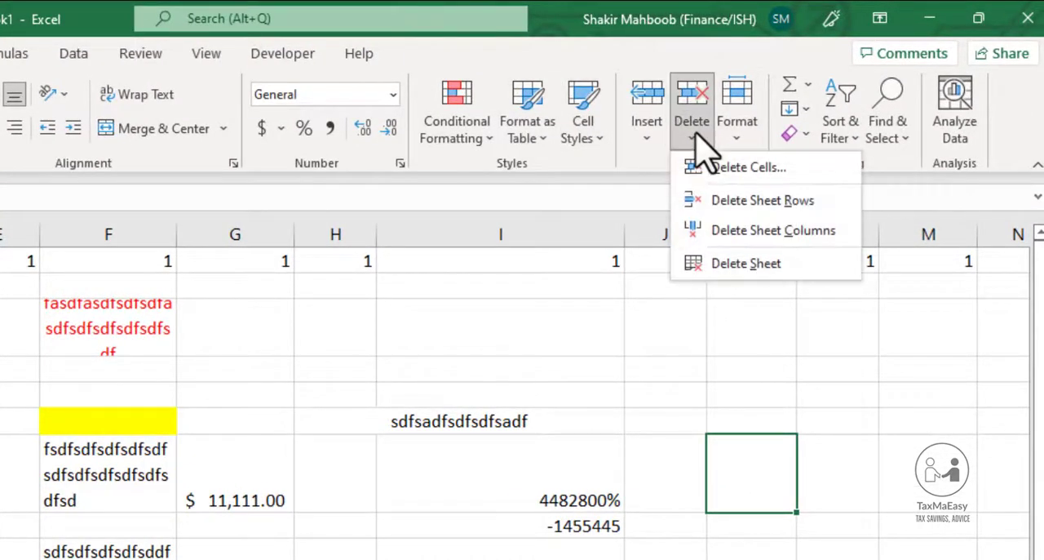
click(741, 262)
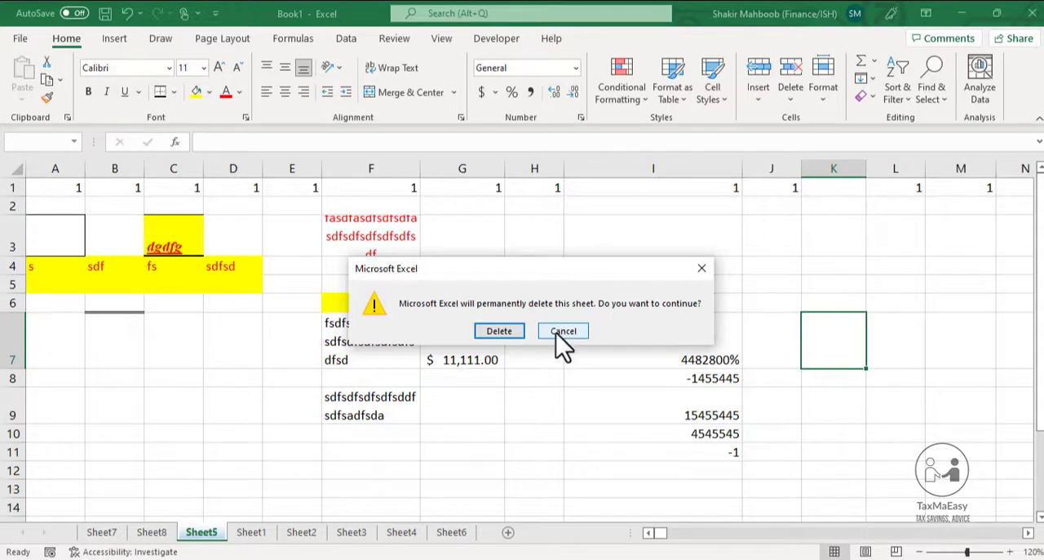
click(499, 333)
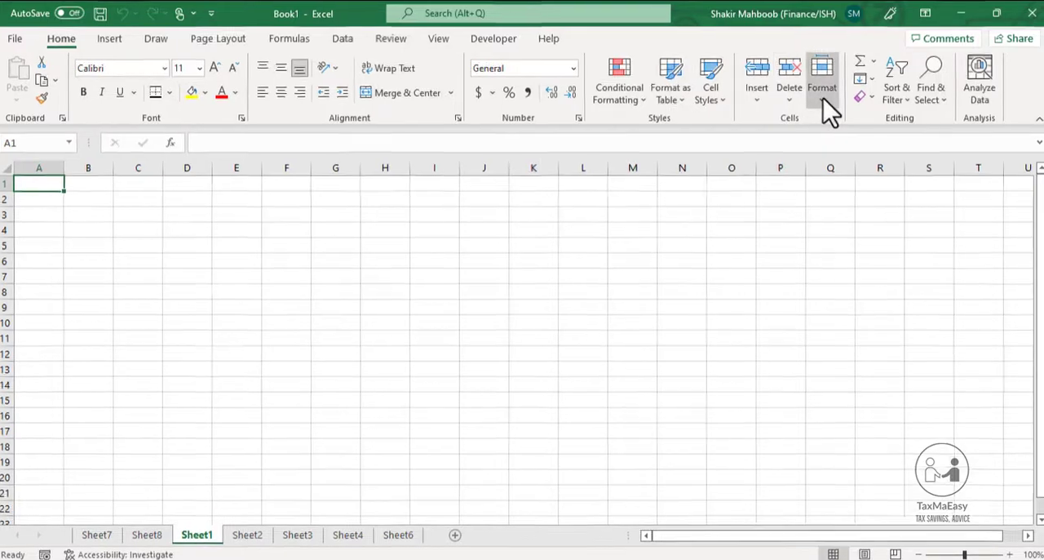
Set the height of row 1 on Sheet1 to 20
click(824, 97)
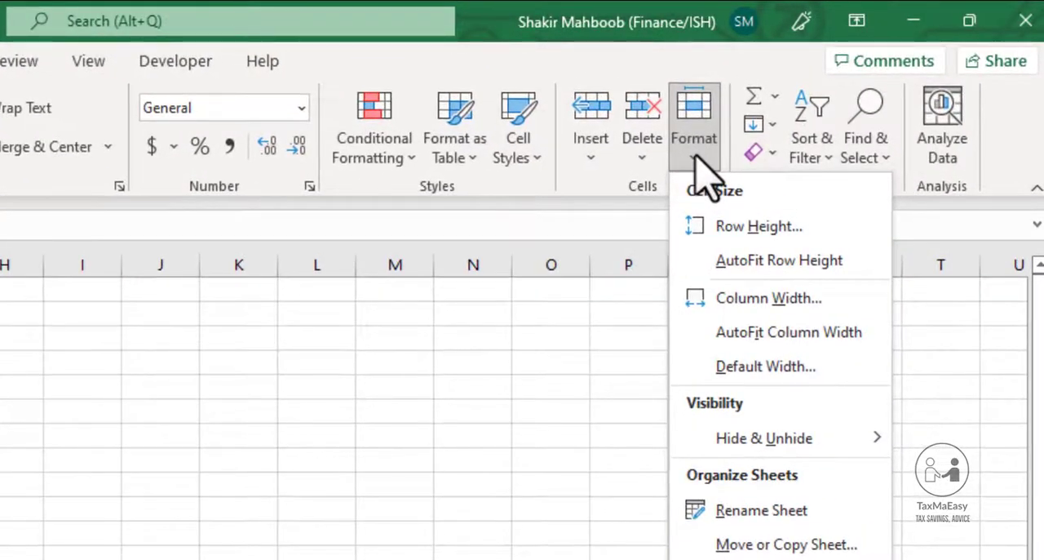
click(743, 237)
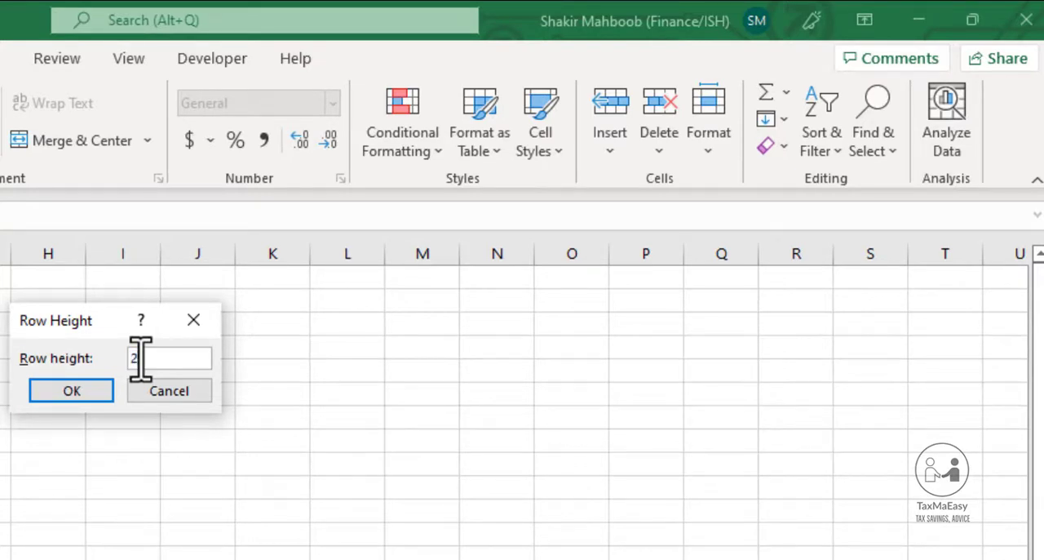
text(20)
key(Return)
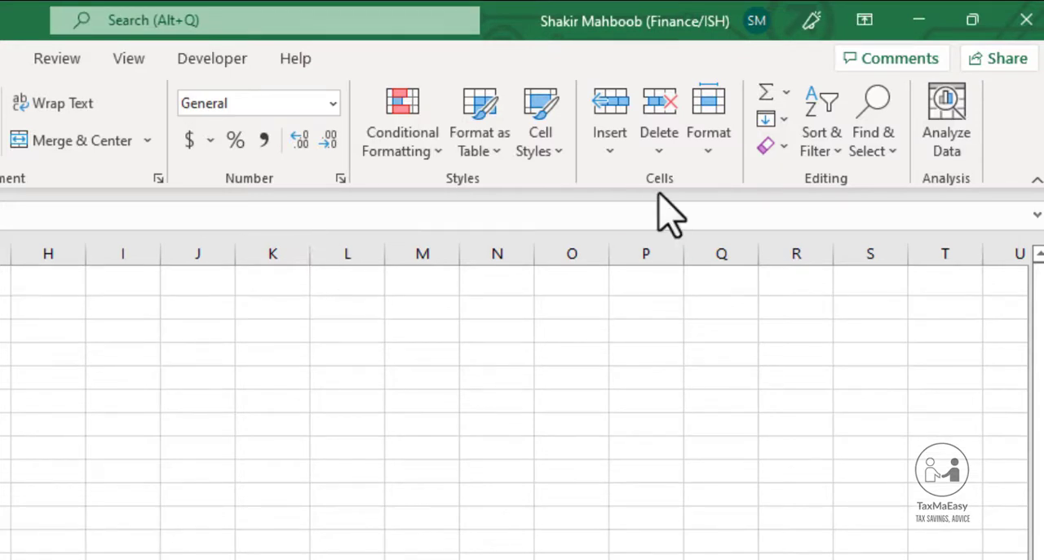
Set the height of row 2 to 10
click(718, 159)
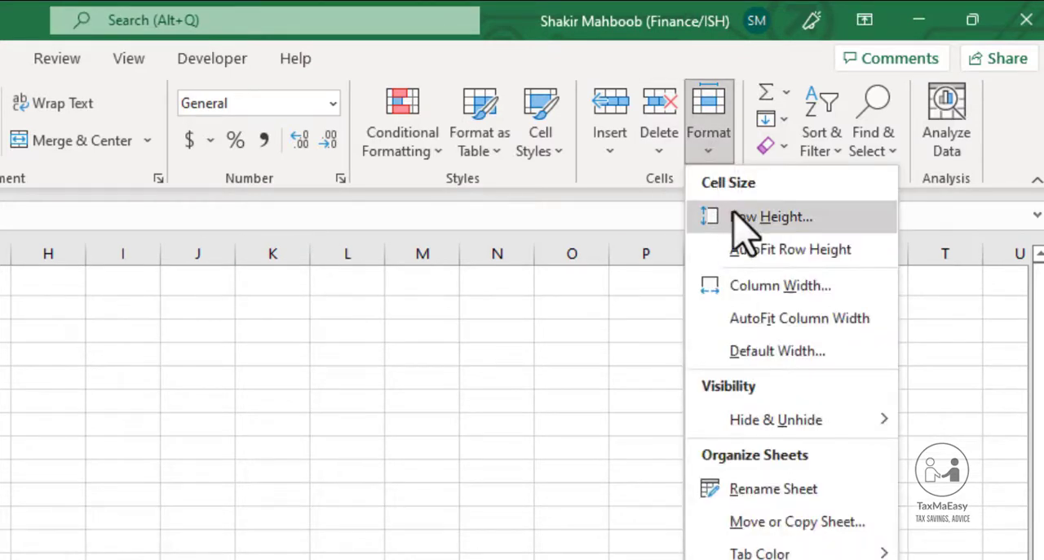
click(758, 216)
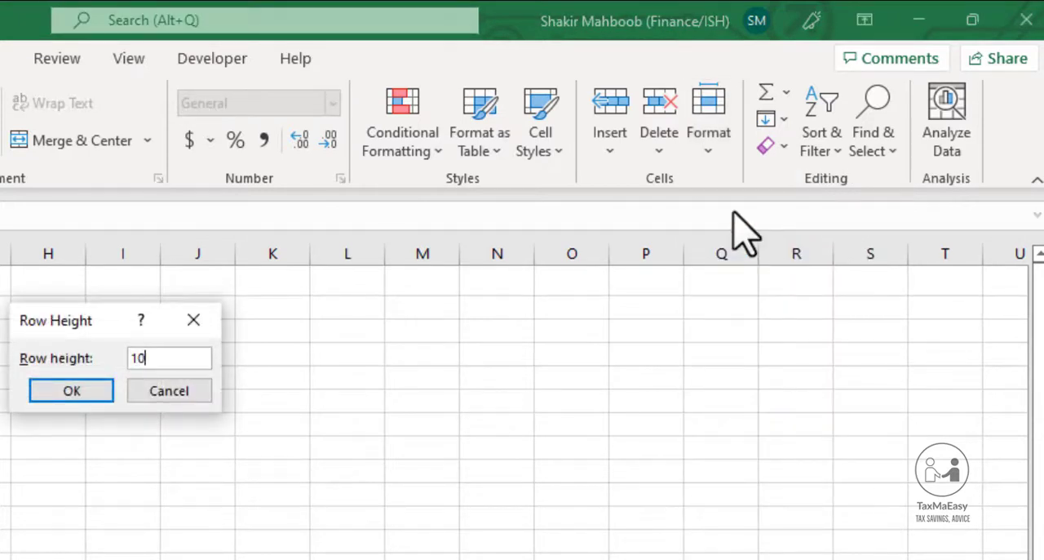
text(10)
key(Return)
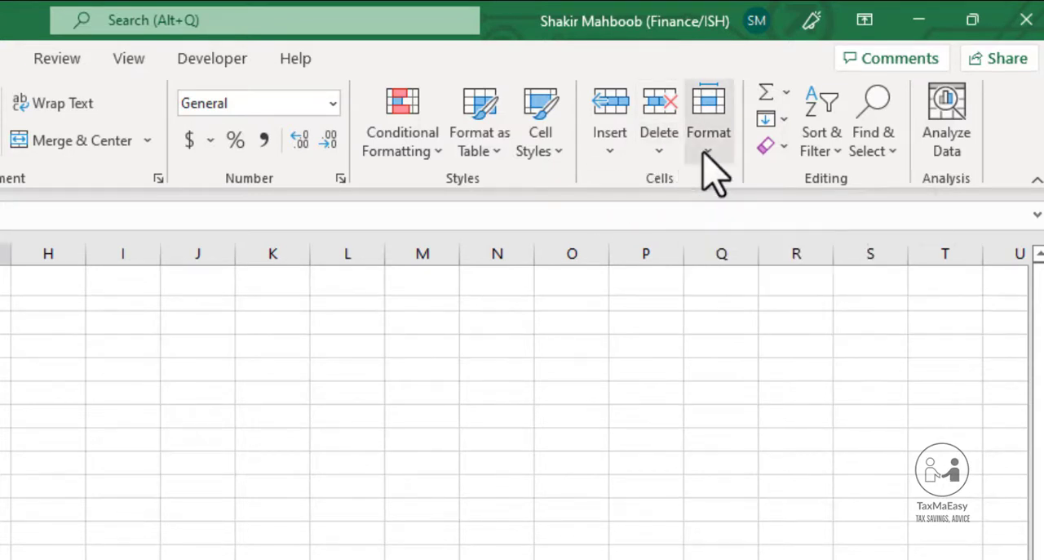
Enter the number 415454545 in cell P2
key(Right)
key(Right)
key(Right)
key(Right)
key(Right)
key(Right)
key(Right)
key(Right)
key(Right)
key(Right)
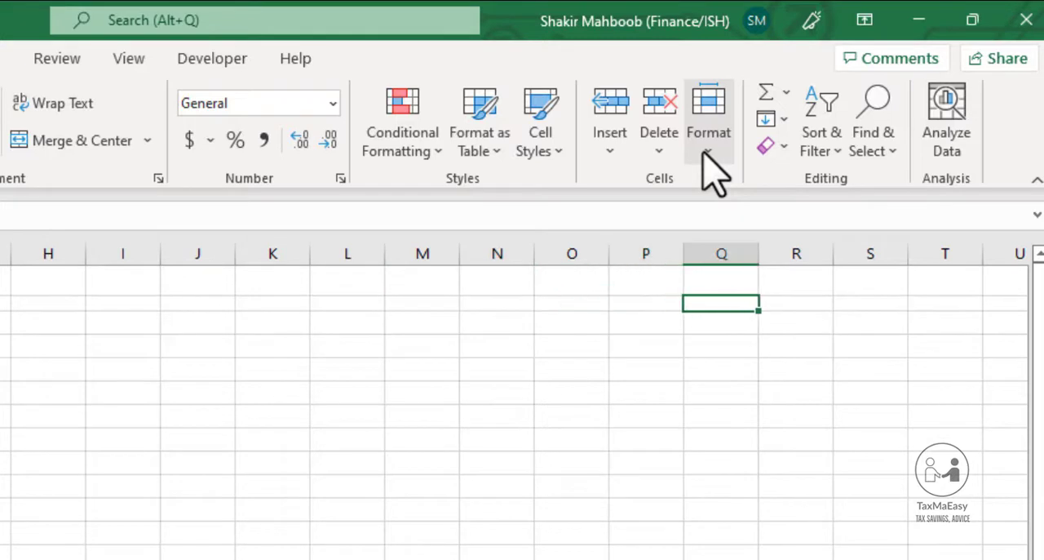
key(Left)
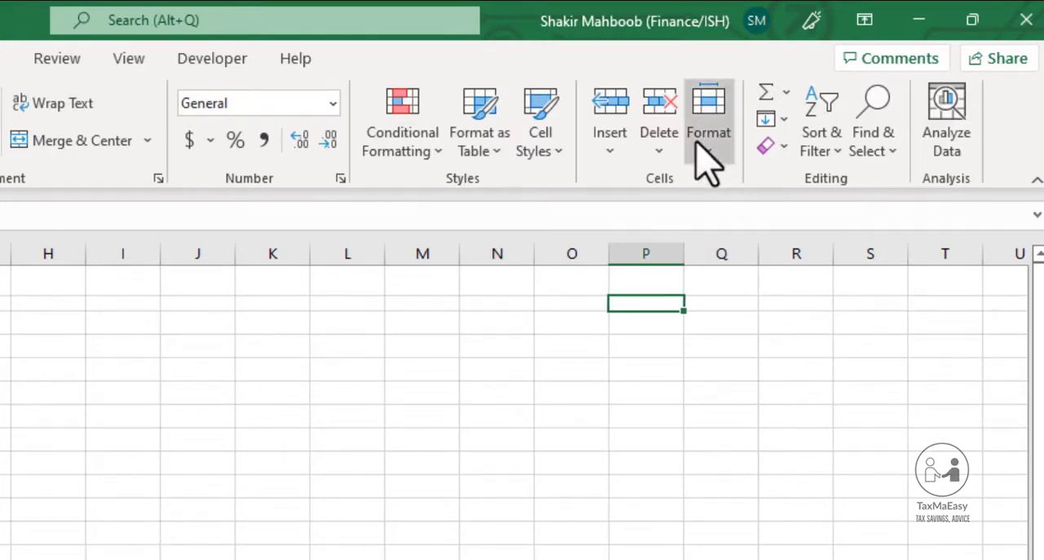
click(708, 155)
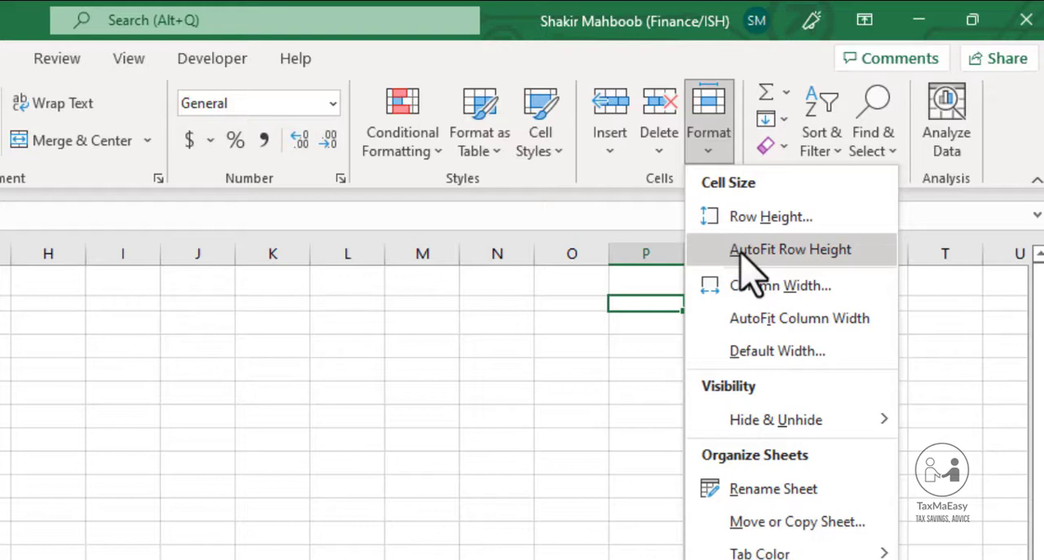
click(563, 322)
text(41545)
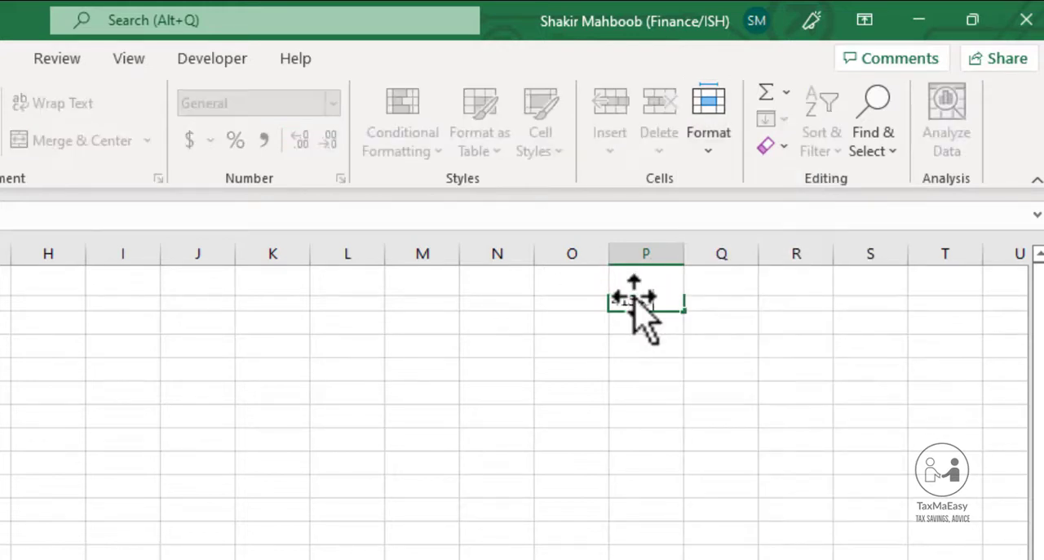
text(4545)
key(Return)
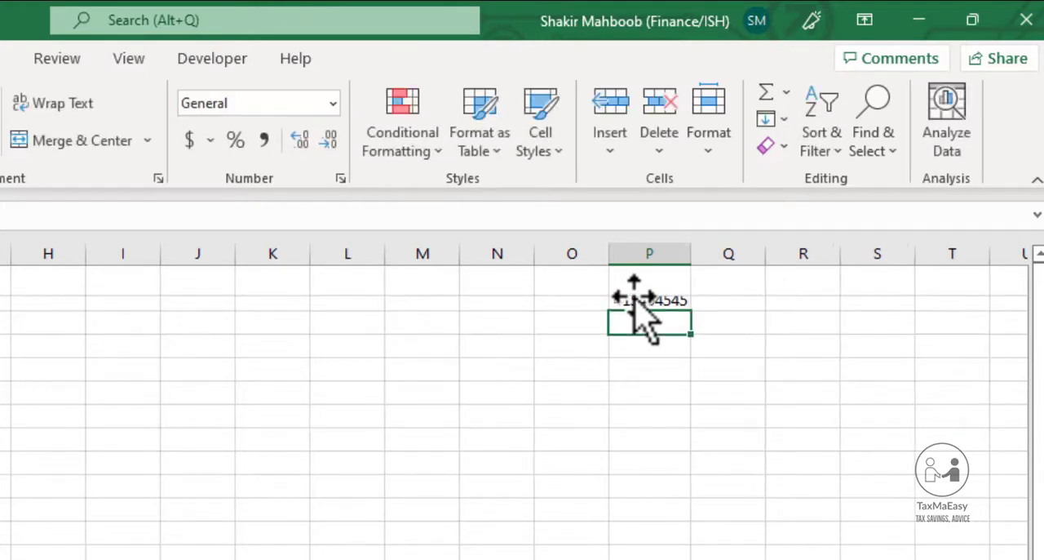
AutoFit the height of row 2 to the number in cell P2
key(Return)
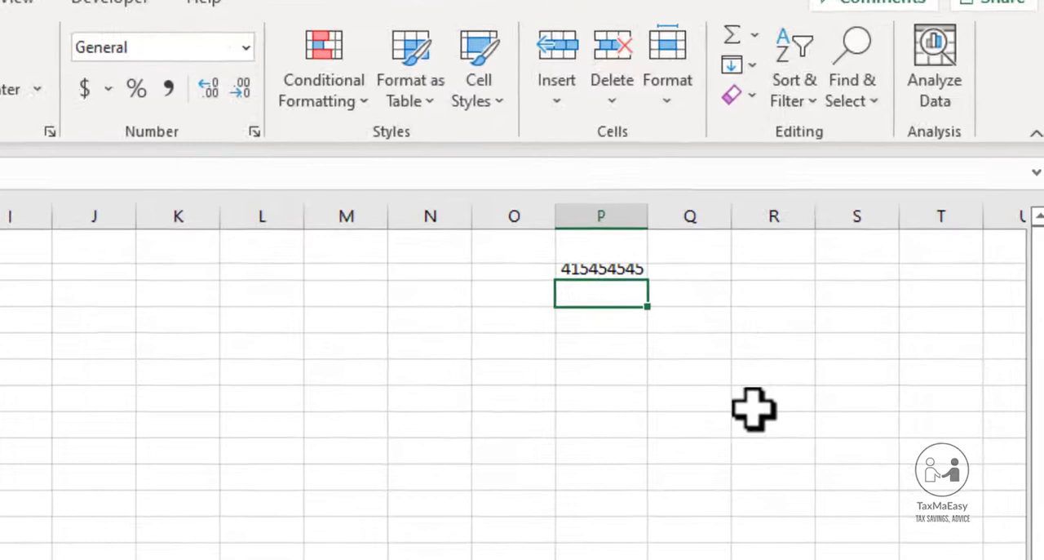
key(Up)
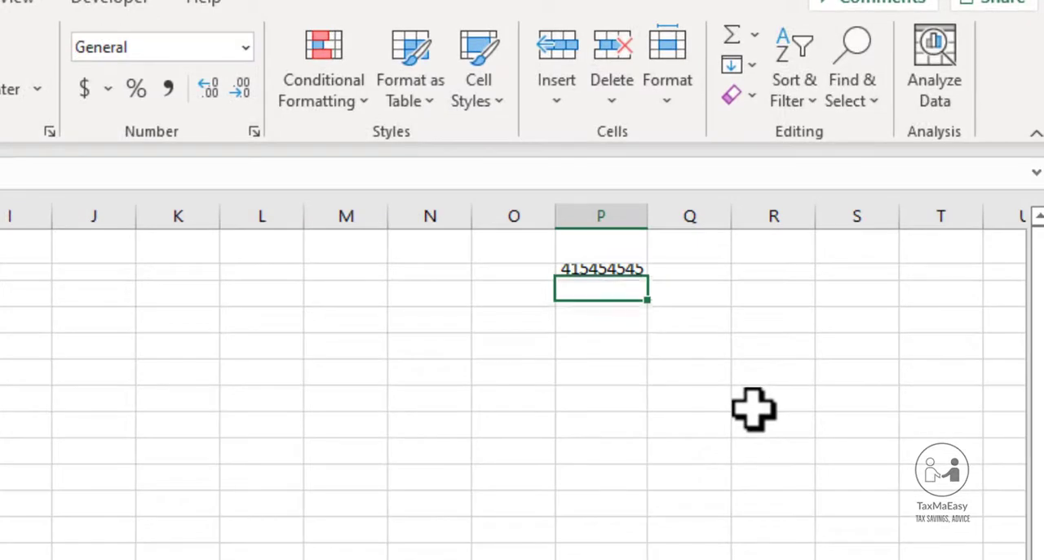
click(662, 96)
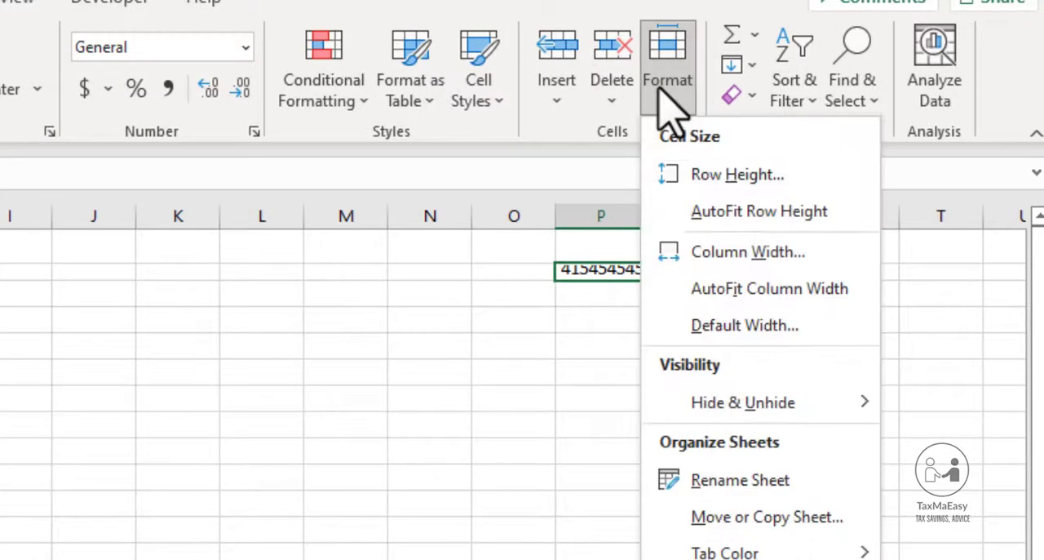
click(722, 211)
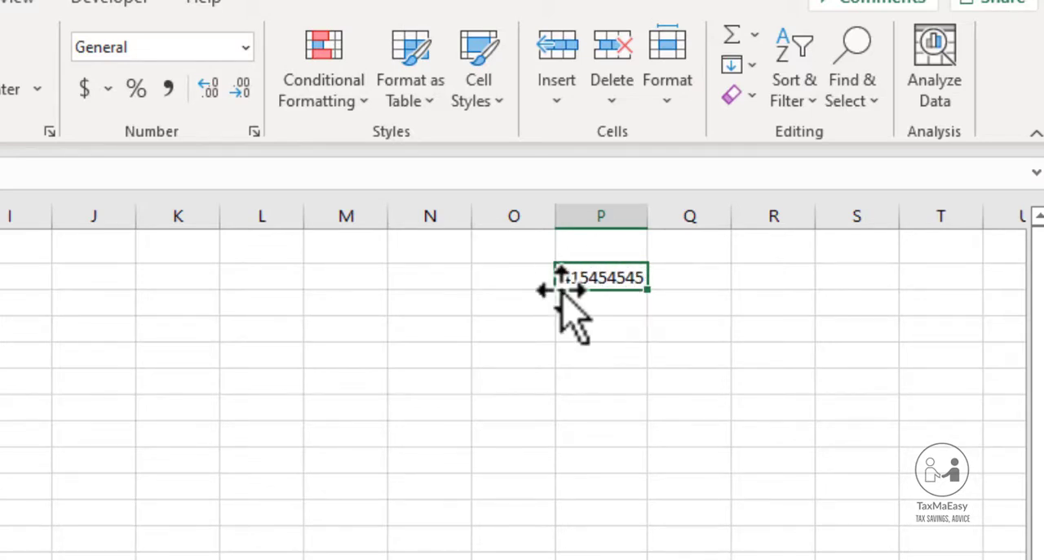
Enter a long number starting with 124245 in cell P4 and check the width of column P
click(579, 335)
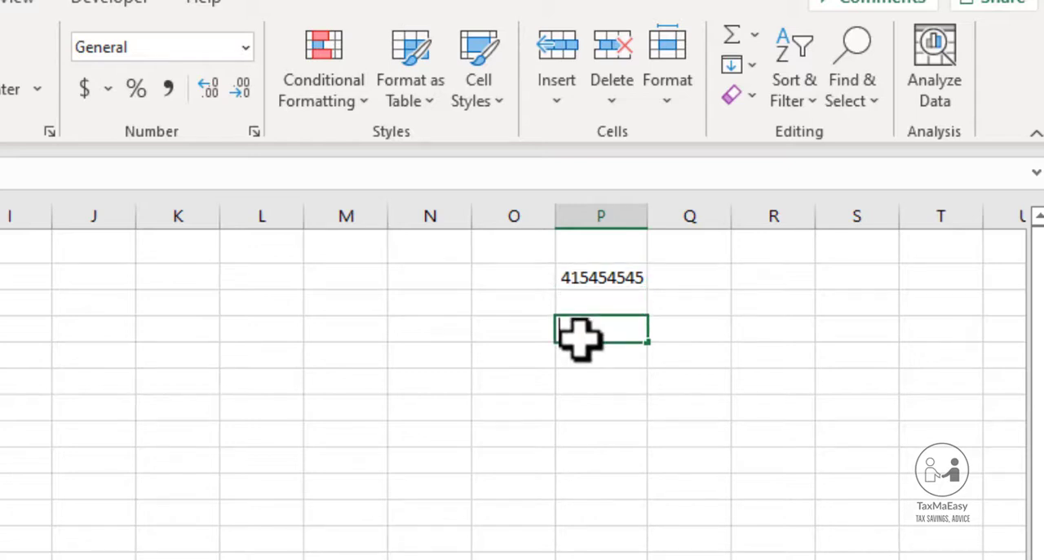
text(4245E+11)
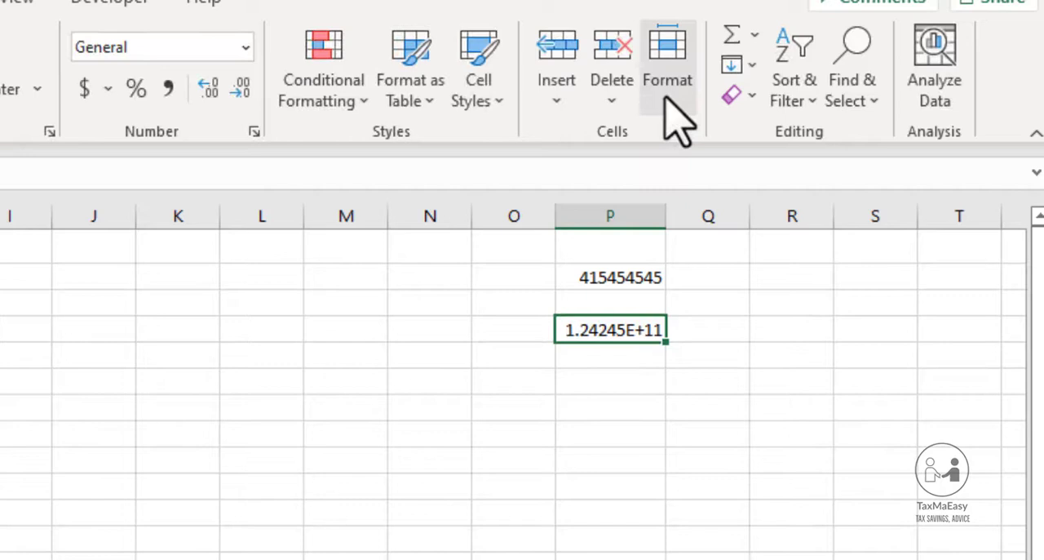
click(669, 90)
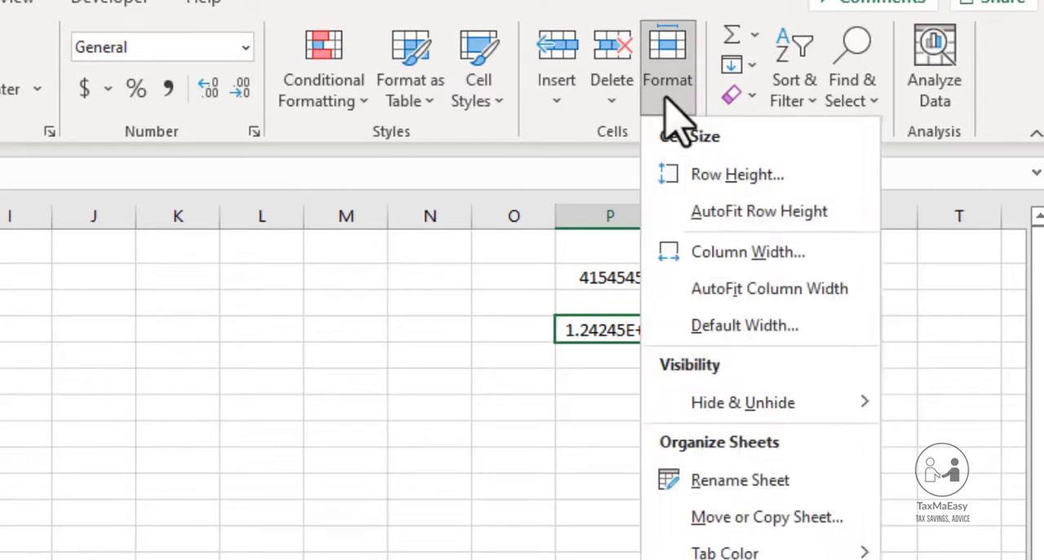
click(718, 254)
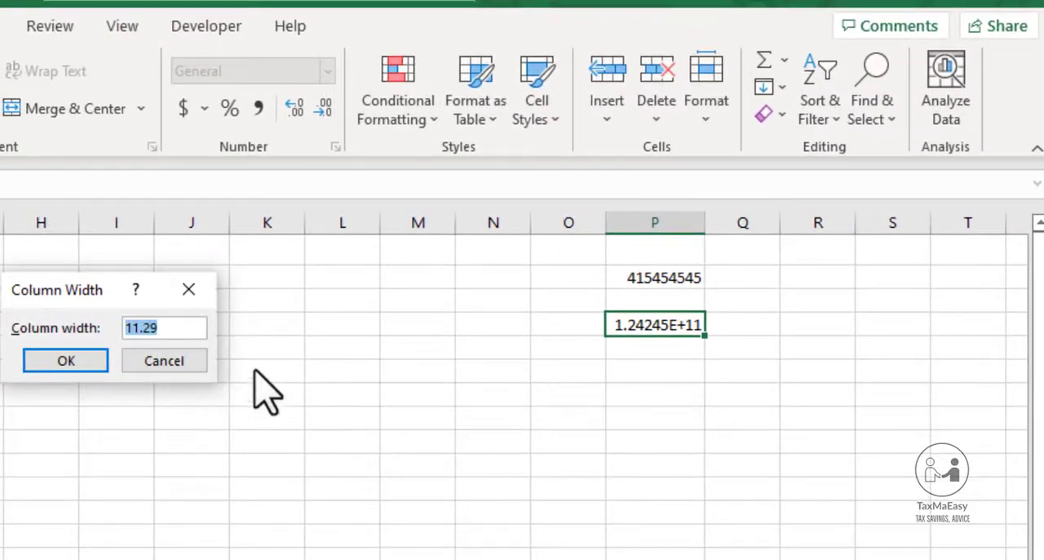
click(136, 363)
Set the width of column O to 45 and undo that change
click(574, 326)
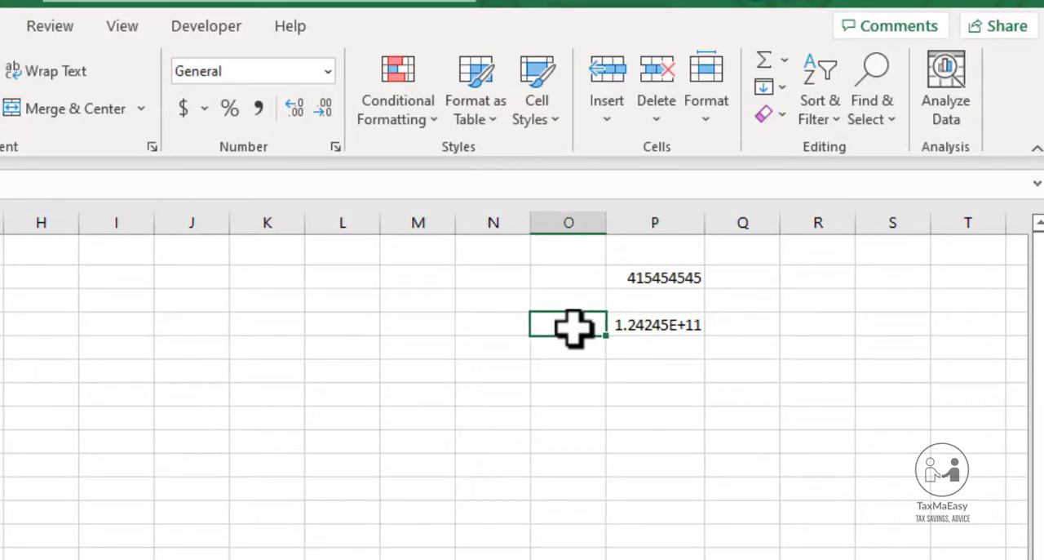
click(706, 114)
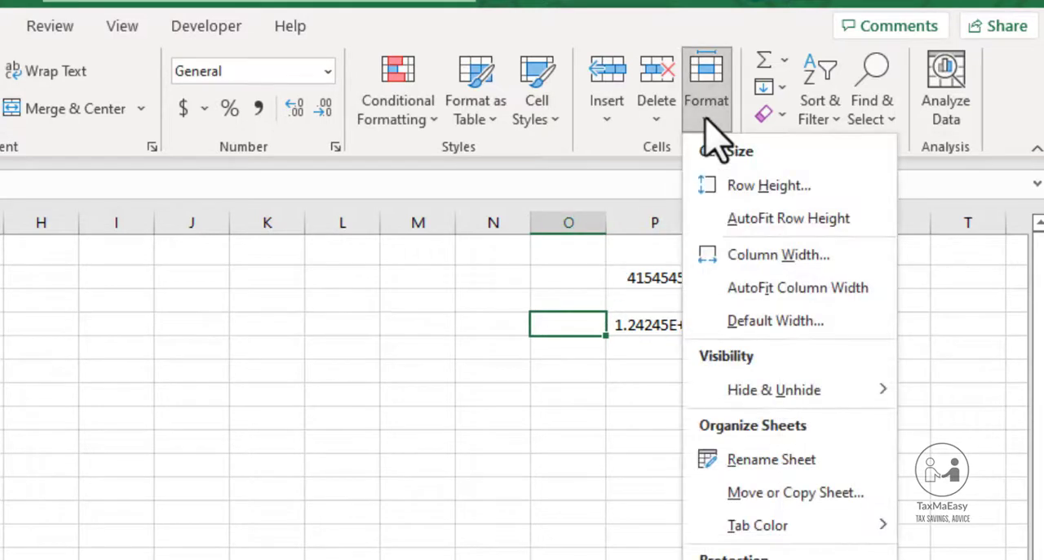
click(741, 260)
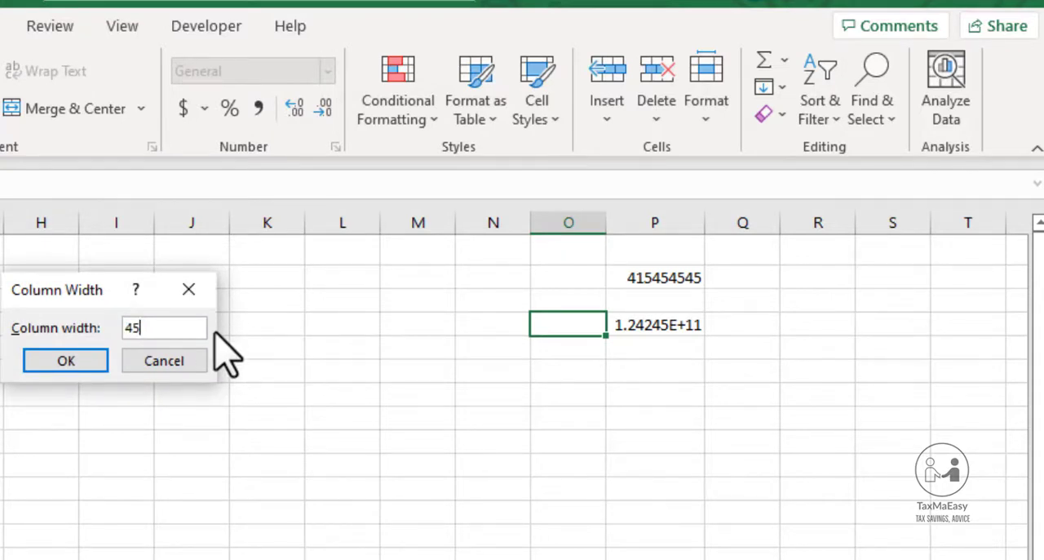
text(45)
key(Return)
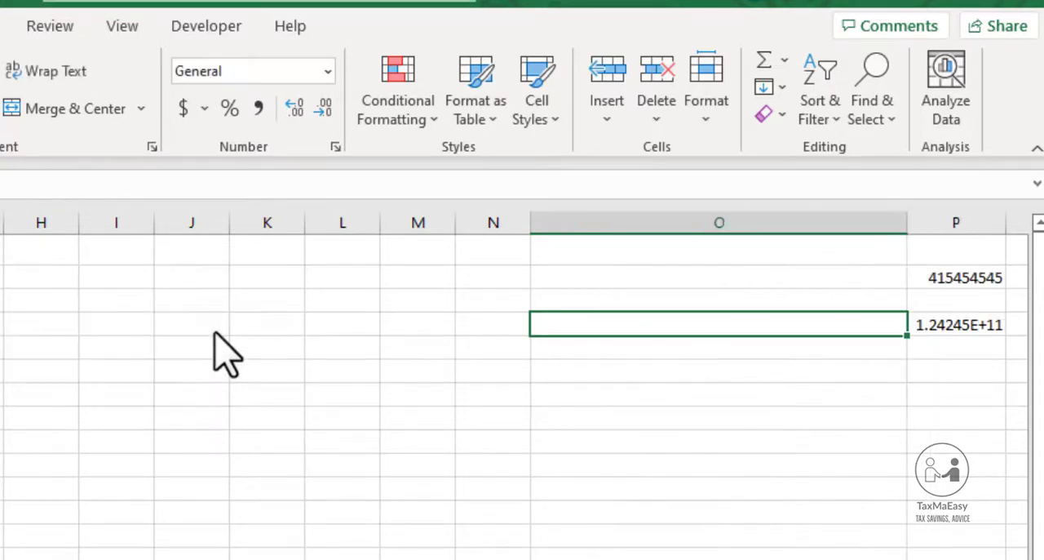
key(ctrl+z)
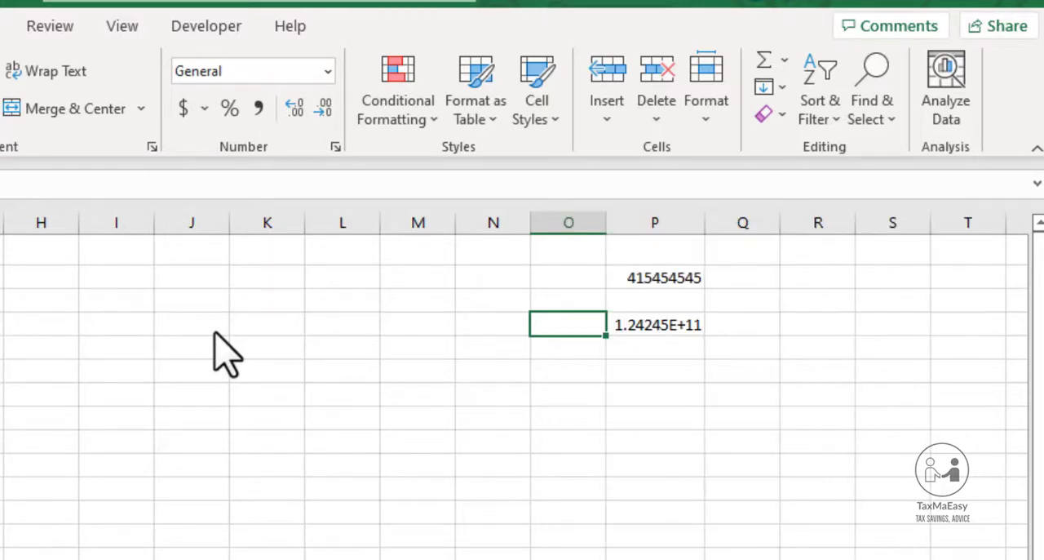
AutoFit the width of column P to the long number in cell P4
click(704, 130)
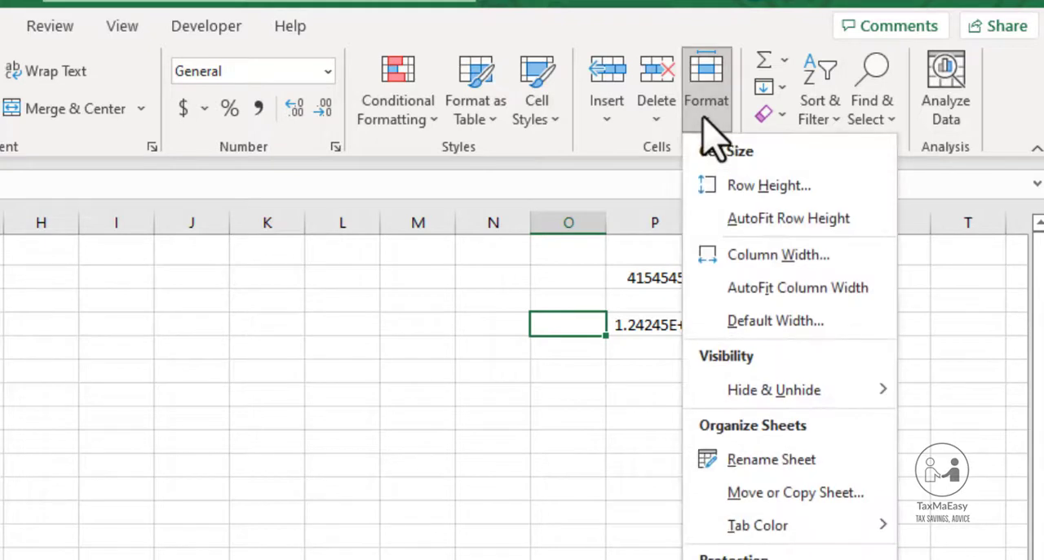
click(627, 320)
click(627, 322)
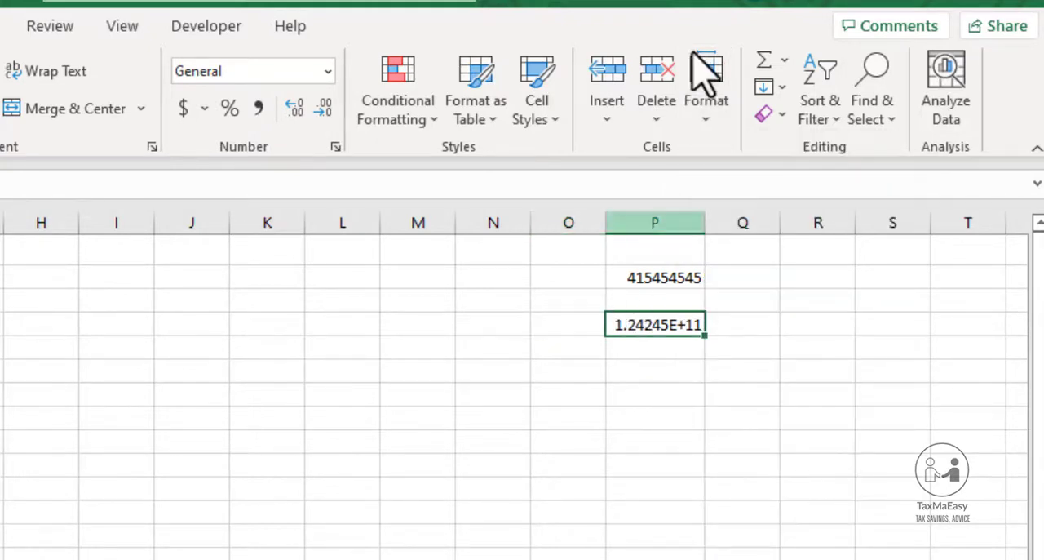
click(718, 121)
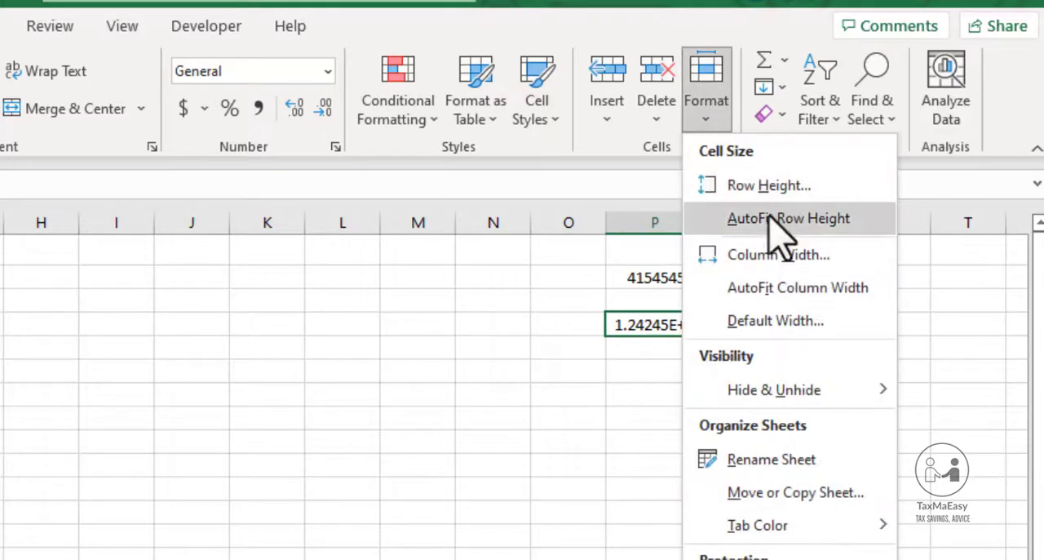
click(798, 290)
Enter the sample text rwerewerwerwerwerewrwerw in cell P5, keeping the number in P4
text(11)
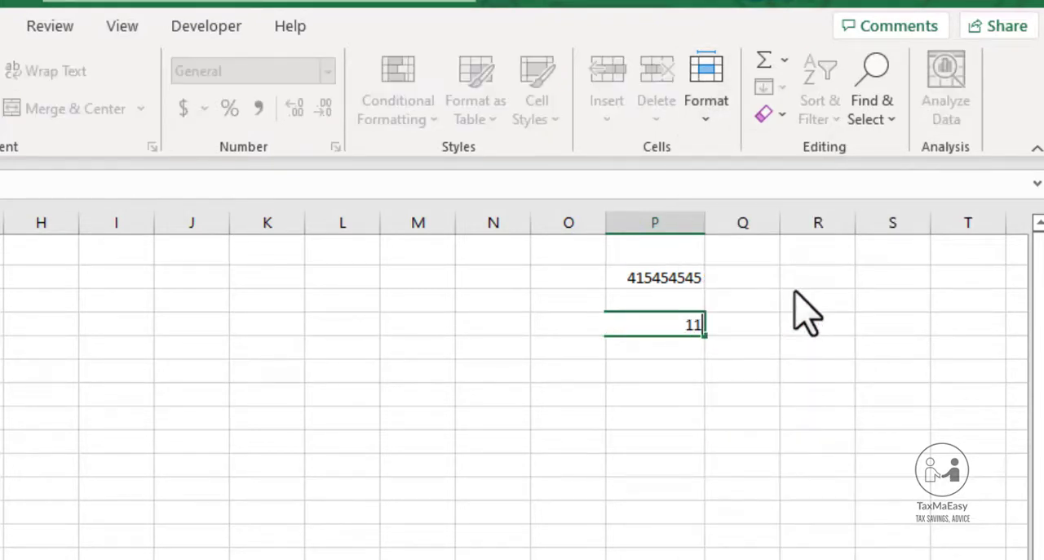
key(Return)
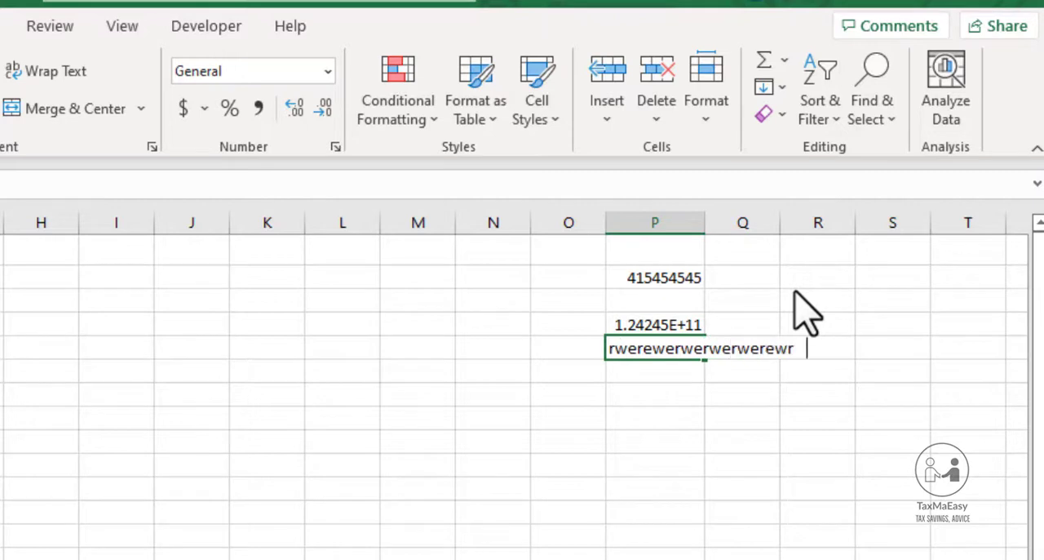
text(werw)
key(Return)
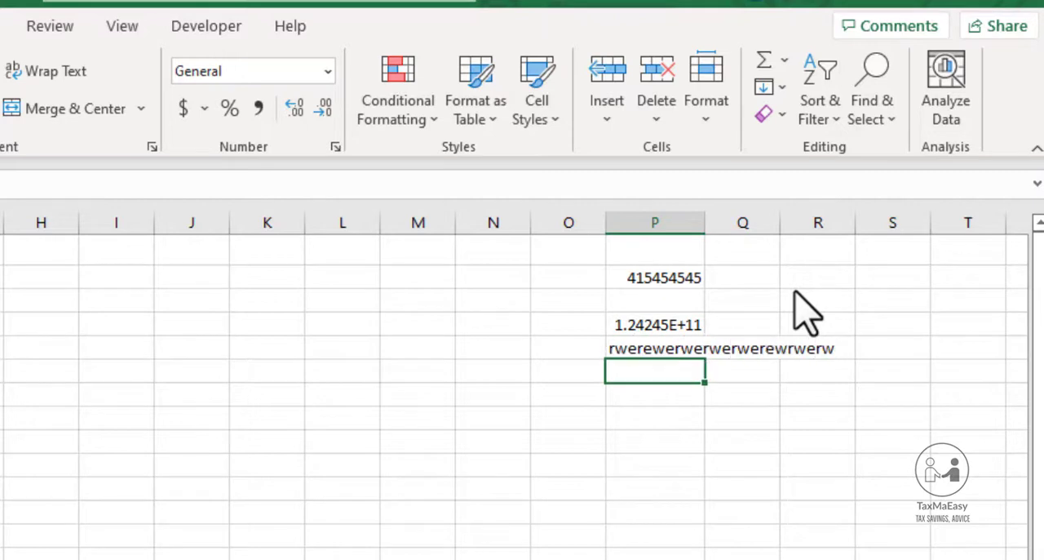
AutoFit the width of column P to the sample text in cell P5
click(677, 346)
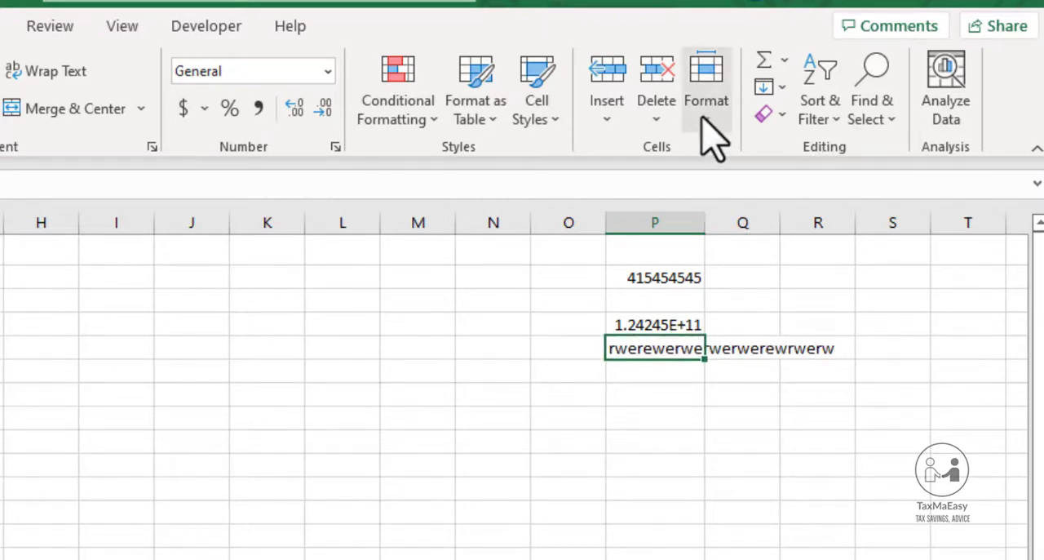
click(707, 102)
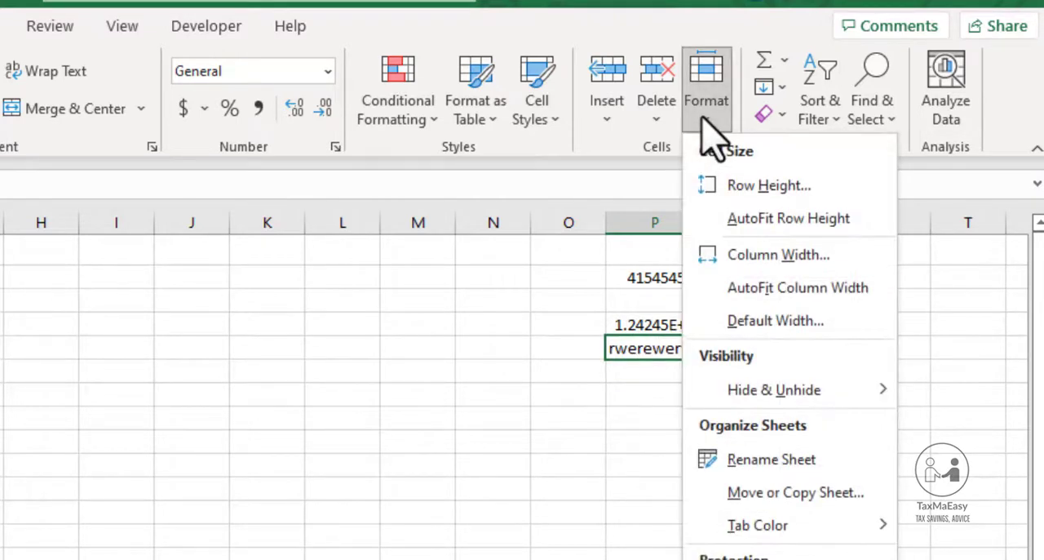
click(795, 289)
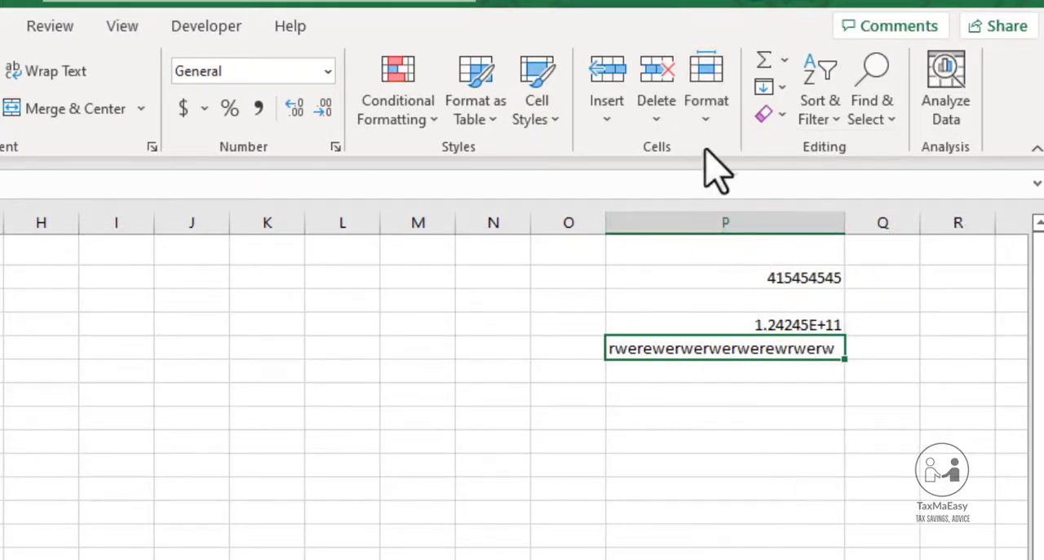
Check the sheet's standard column width and accept the existing setting
click(707, 115)
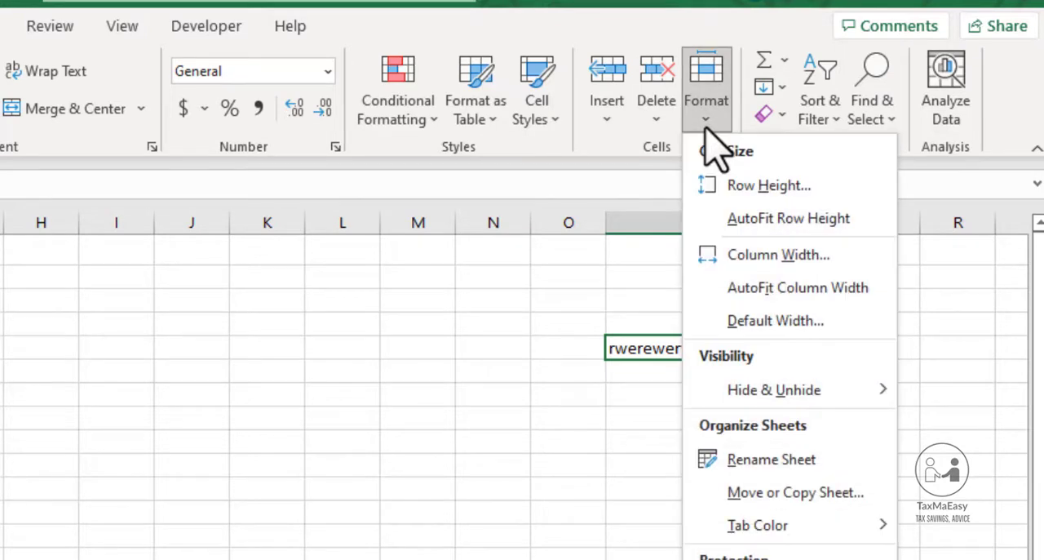
click(796, 323)
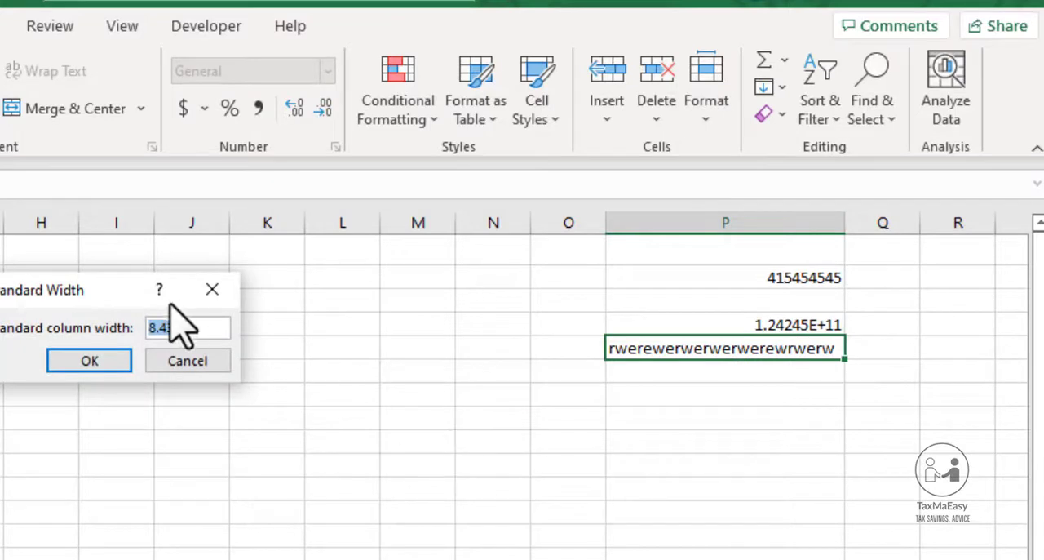
click(89, 362)
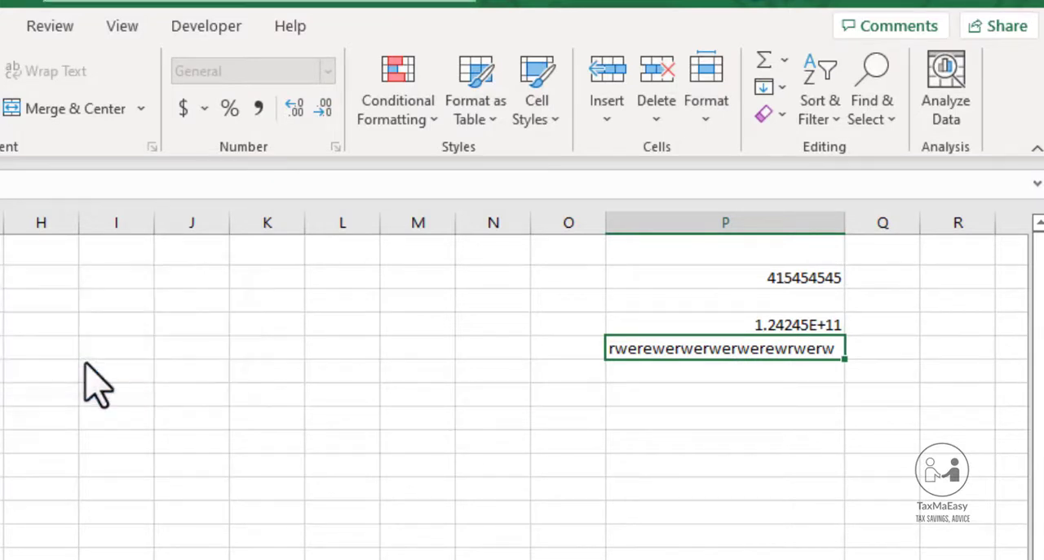
Hide row 5, which holds the sample text in column P
click(705, 132)
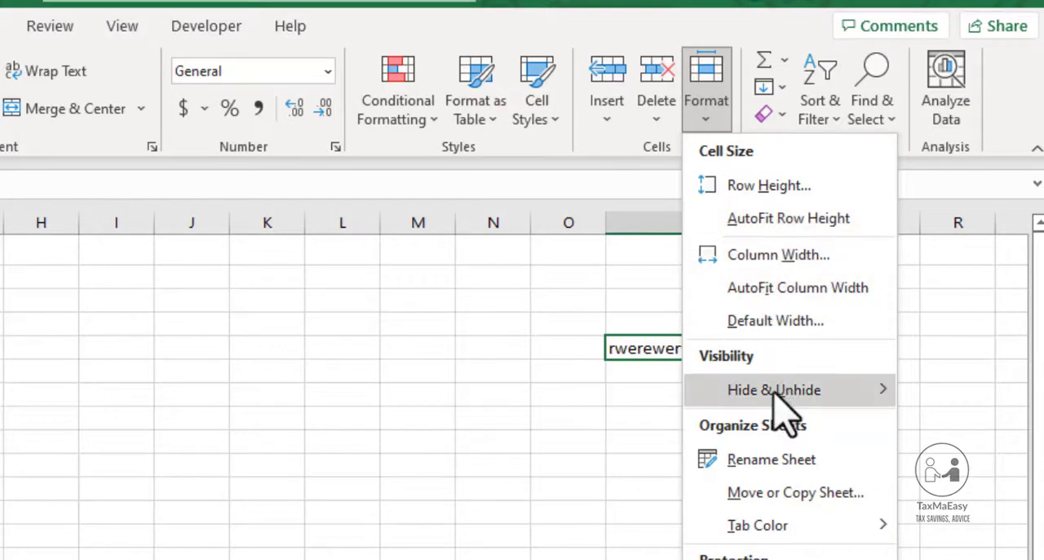
mouse_move(774, 391)
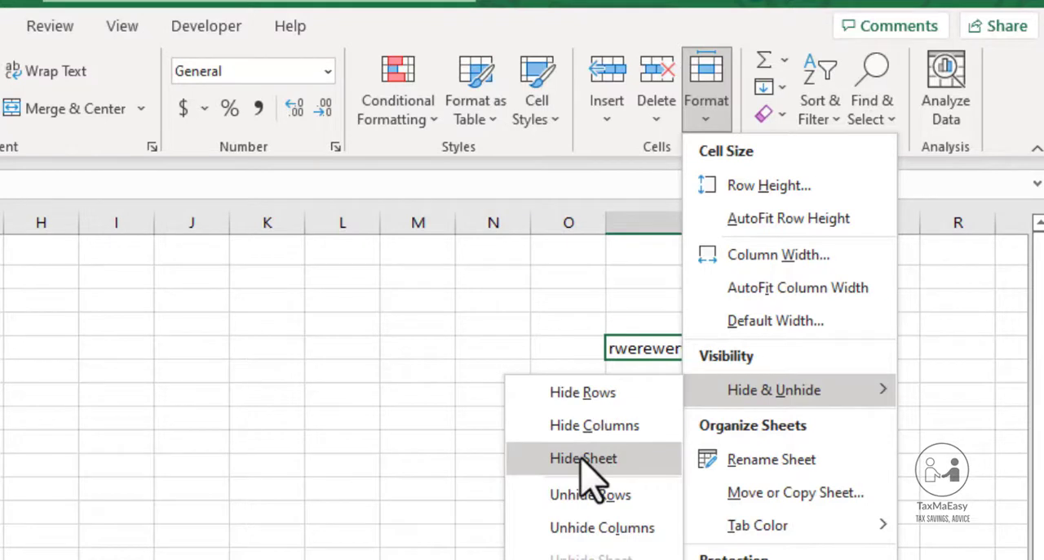
click(568, 396)
Hide column P from the cell with the long number, P4
key(Down)
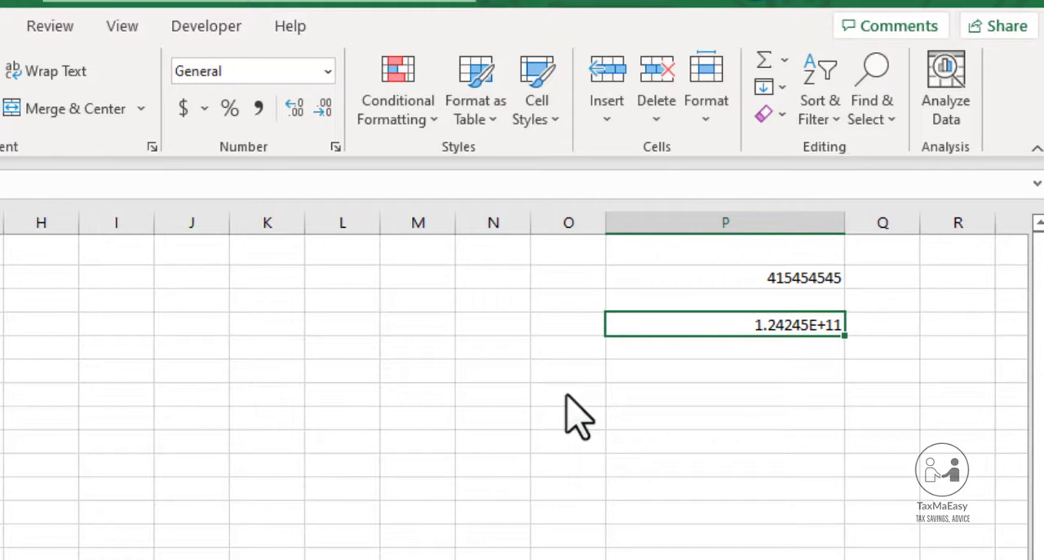
click(710, 123)
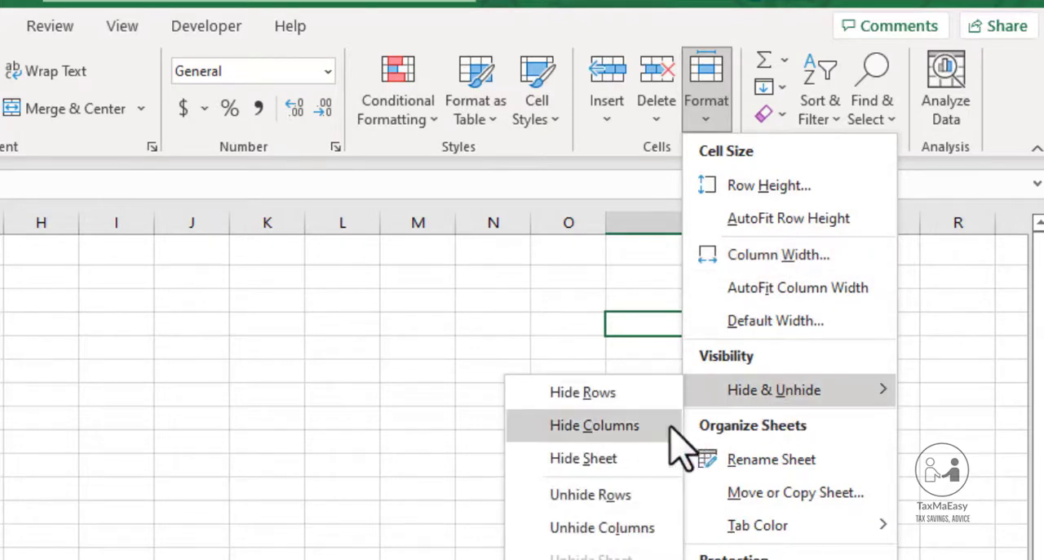
click(635, 428)
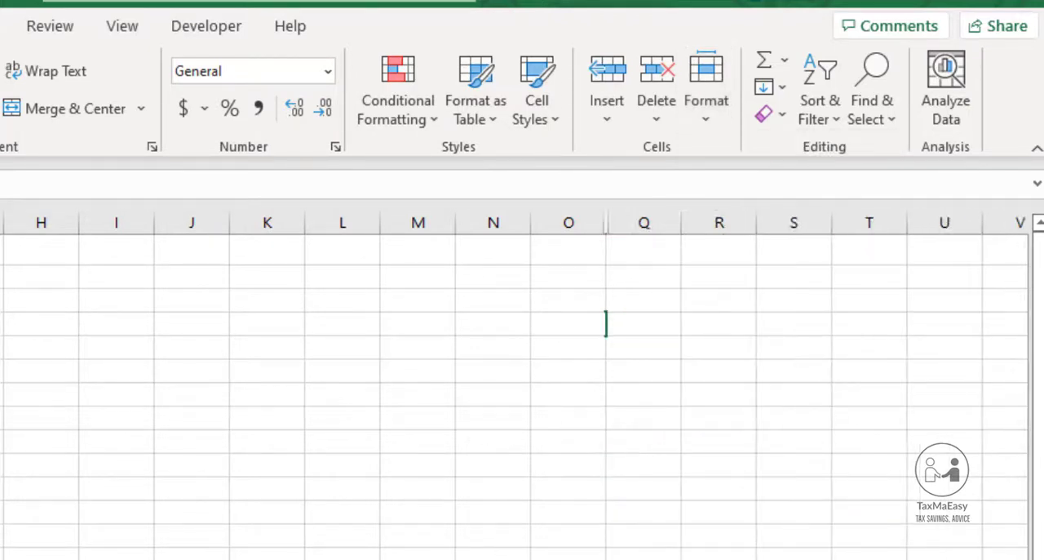
Hide the active worksheet, Sheet1
click(713, 127)
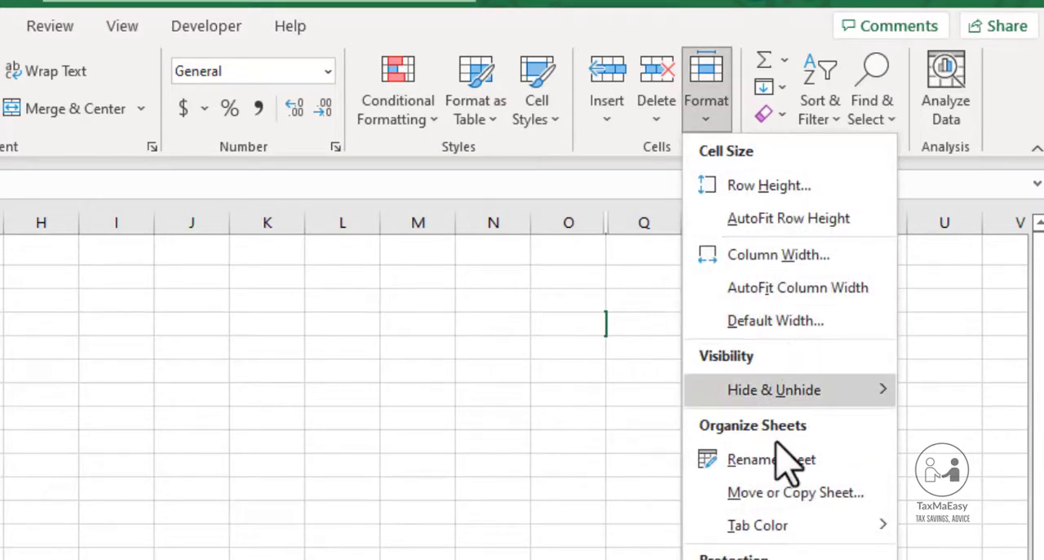
mouse_move(765, 399)
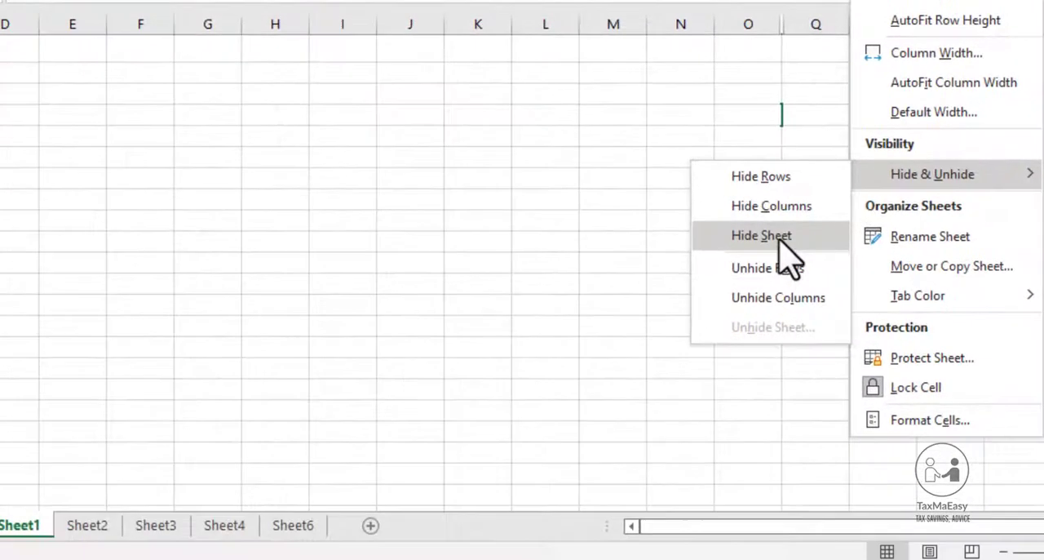
click(583, 458)
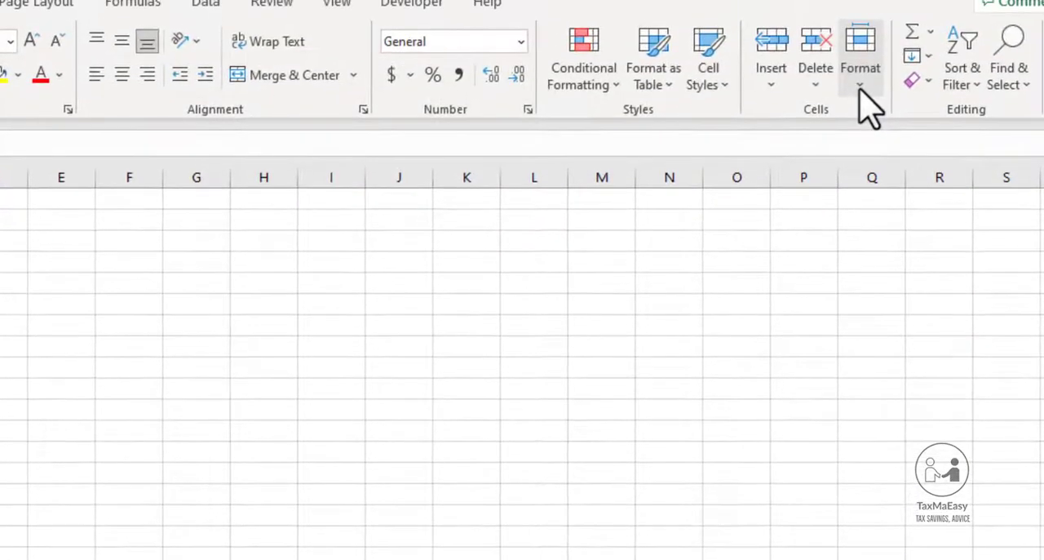
Try the Unhide Rows command on the worksheet displayed in place of the hidden Sheet1
click(859, 88)
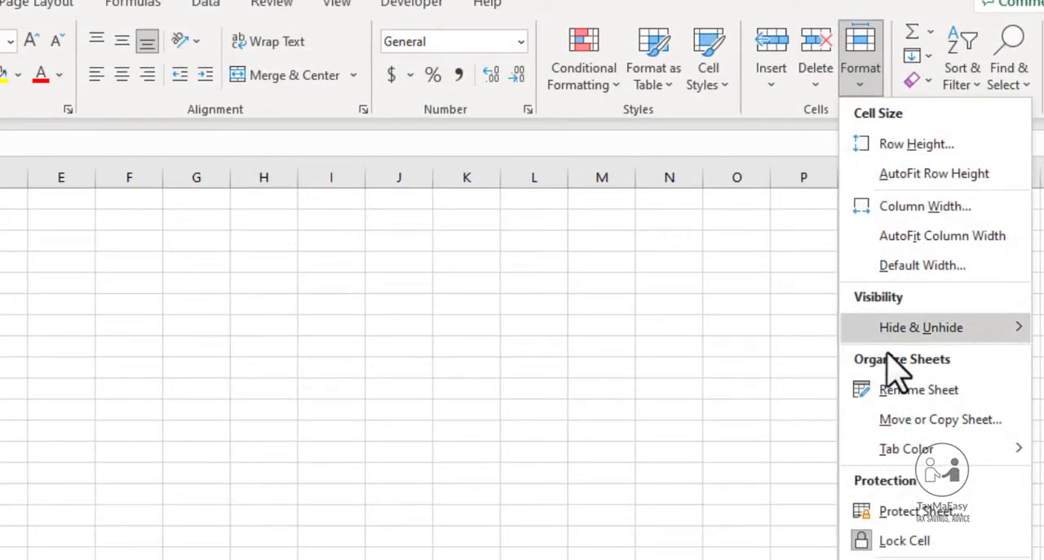
mouse_move(877, 339)
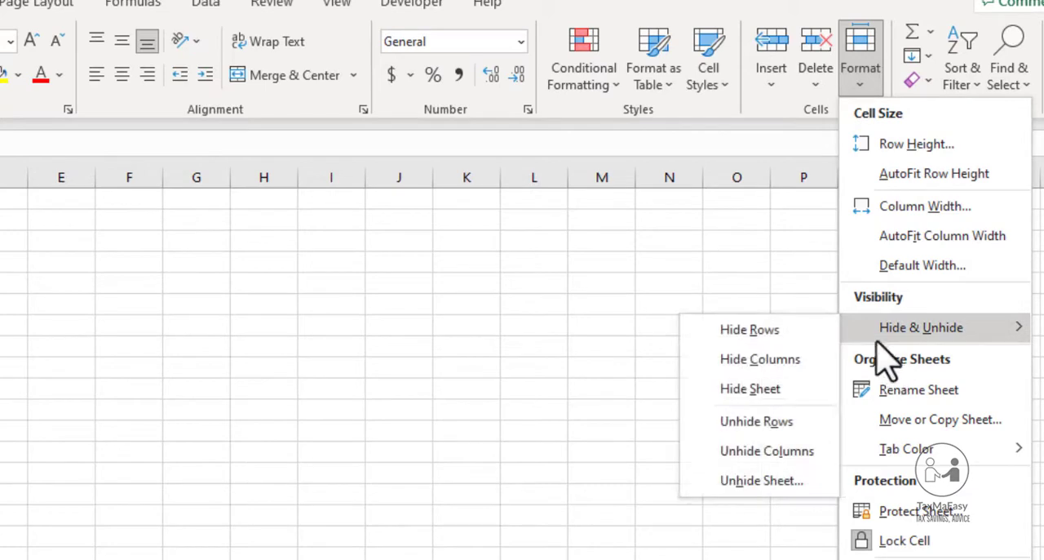
click(739, 425)
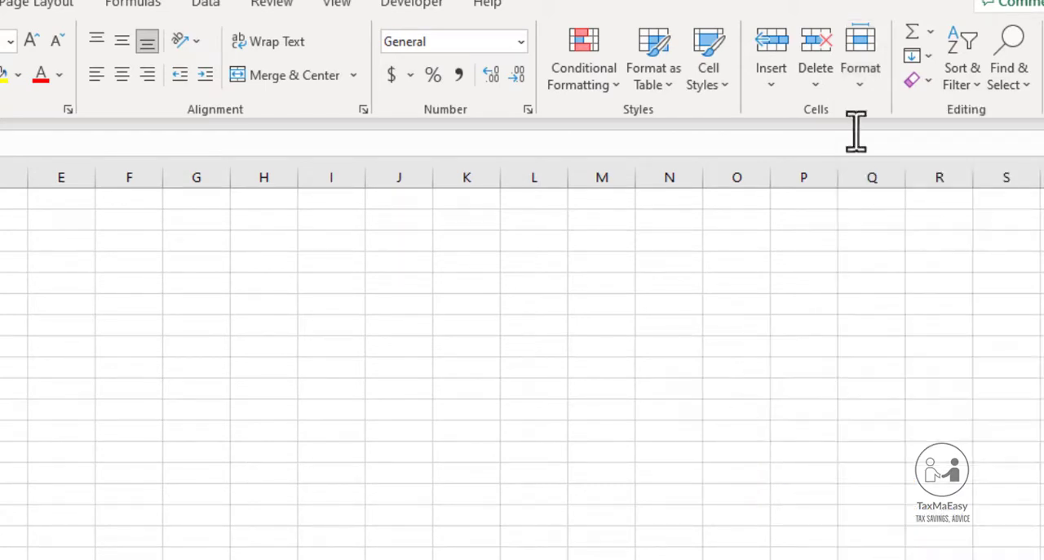
Unhide the worksheet Sheet1
click(861, 86)
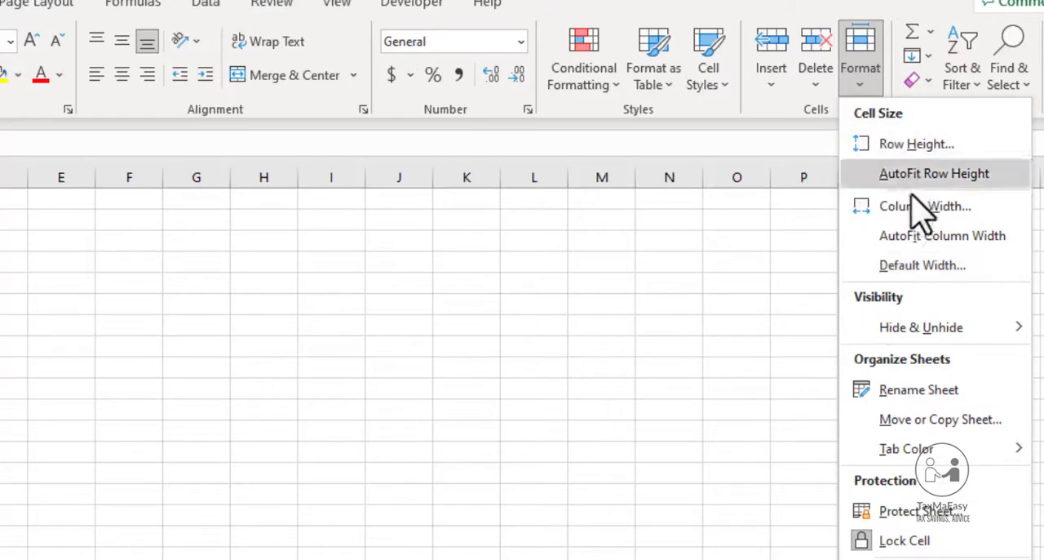
mouse_move(905, 323)
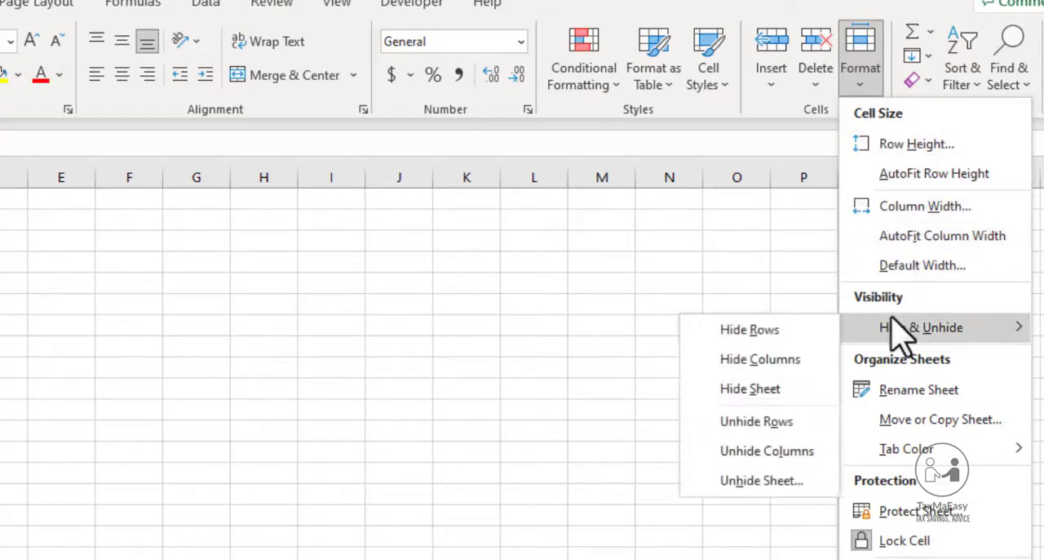
click(755, 481)
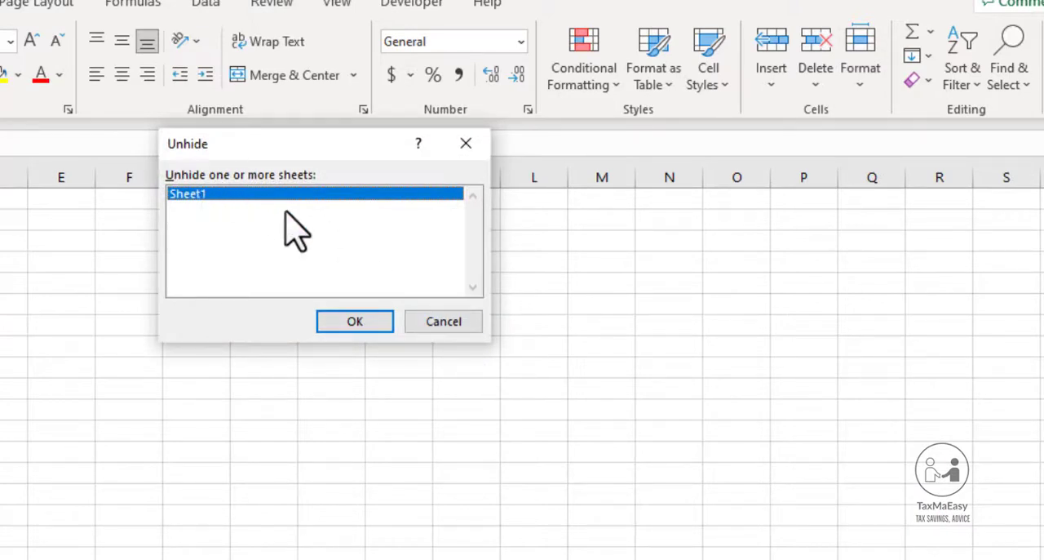
click(346, 318)
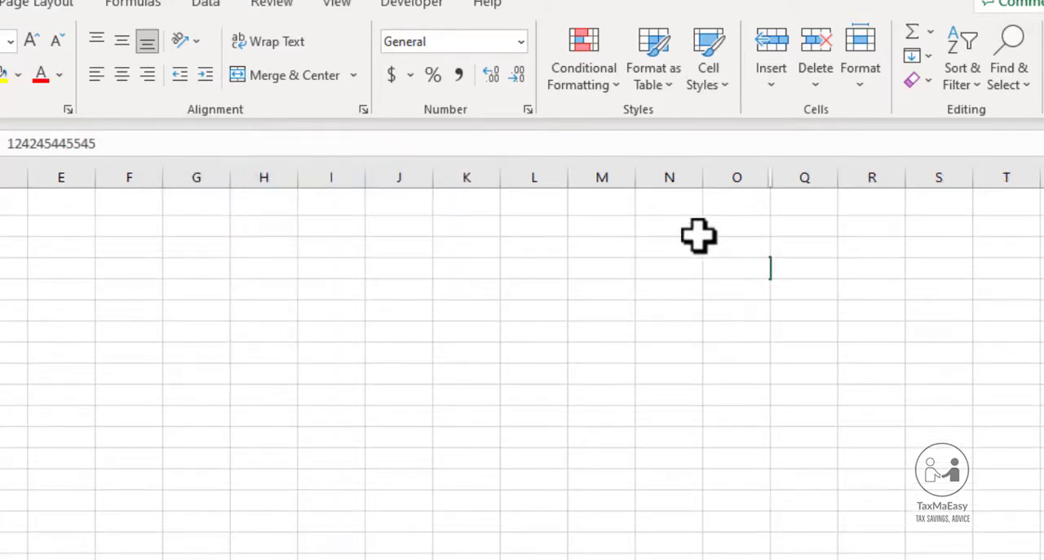
click(858, 80)
mouse_move(831, 324)
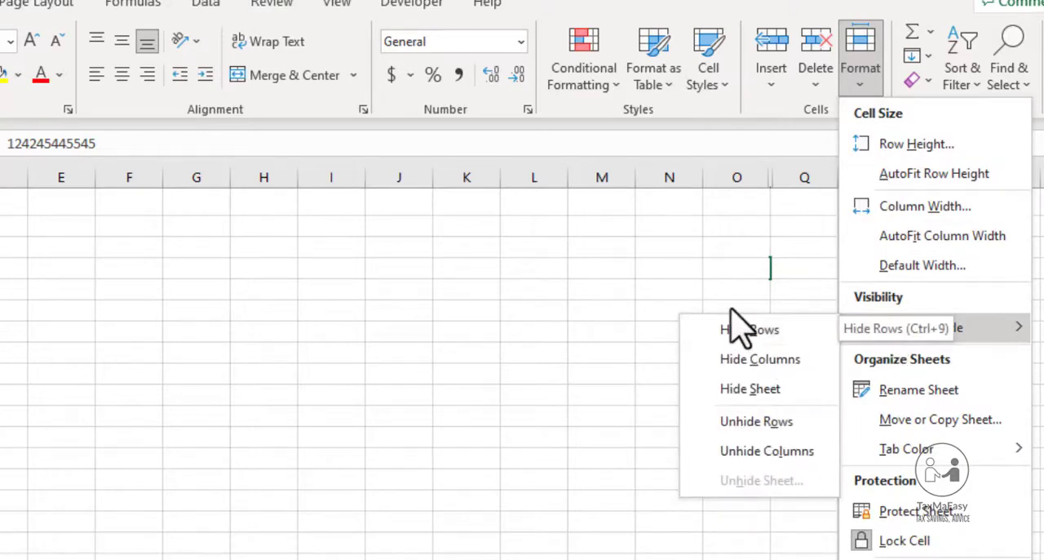
click(721, 271)
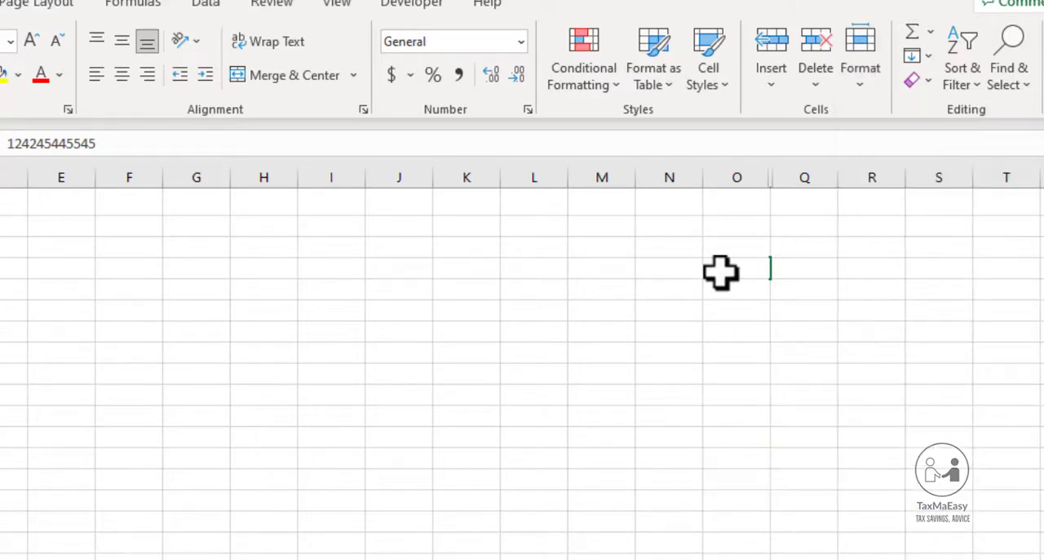
Select cells O4 to O6 across the hidden row and unhide row 5
click(721, 272)
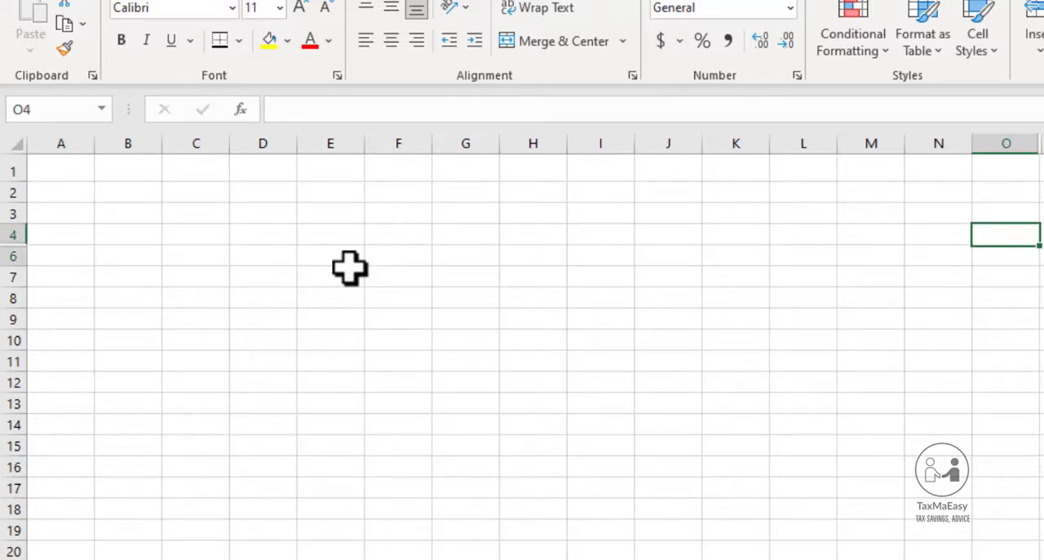
key(shift+Down)
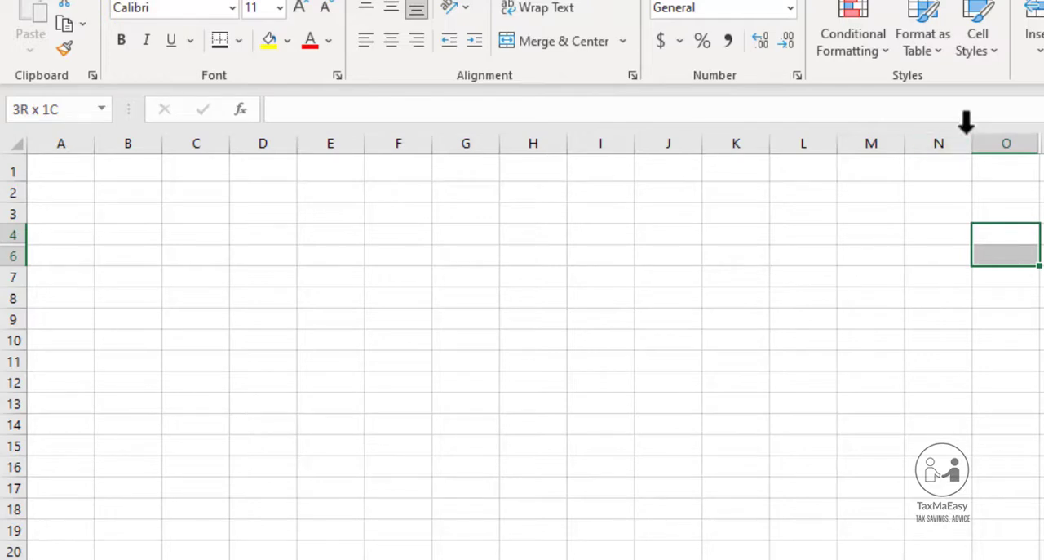
click(1007, 46)
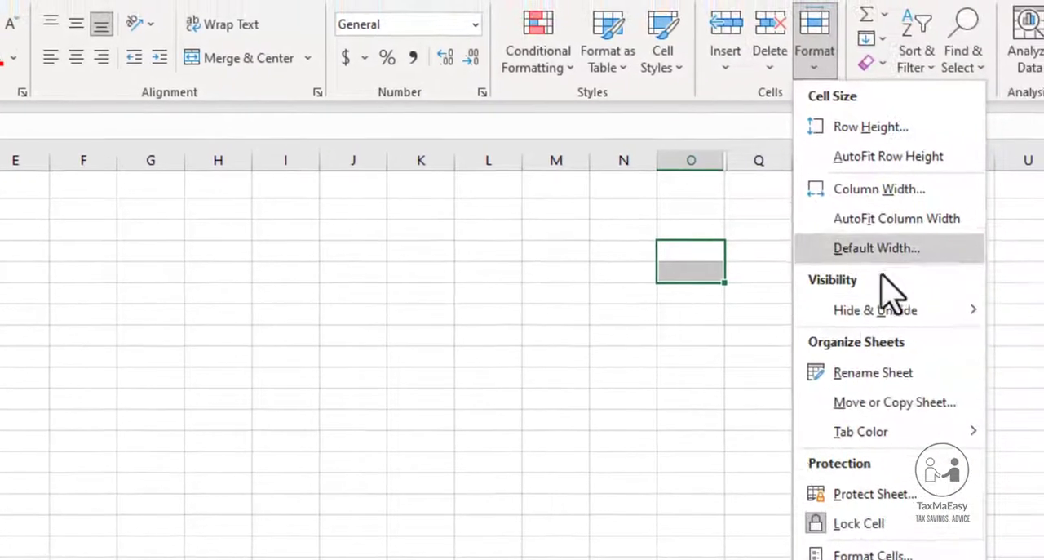
mouse_move(863, 319)
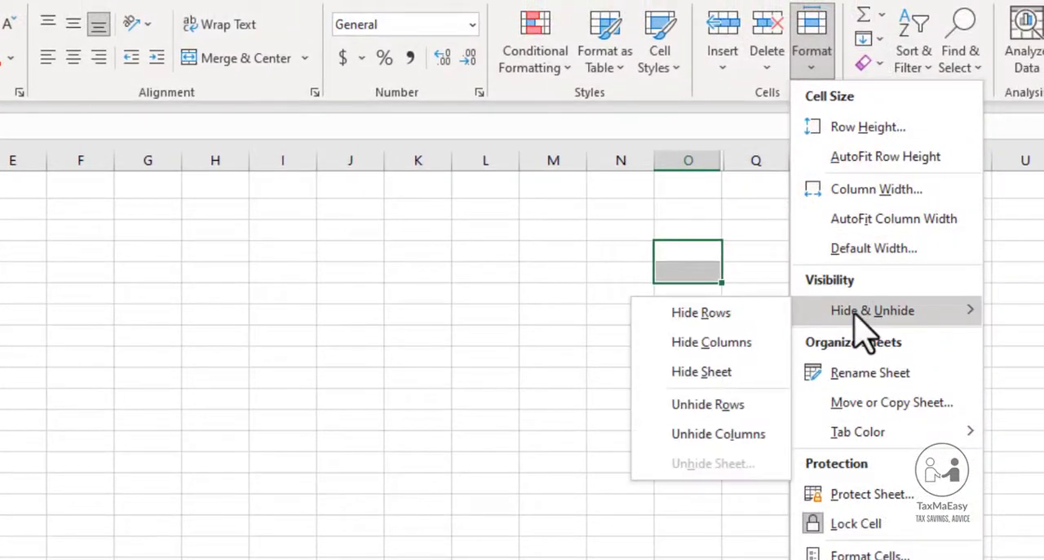
click(704, 406)
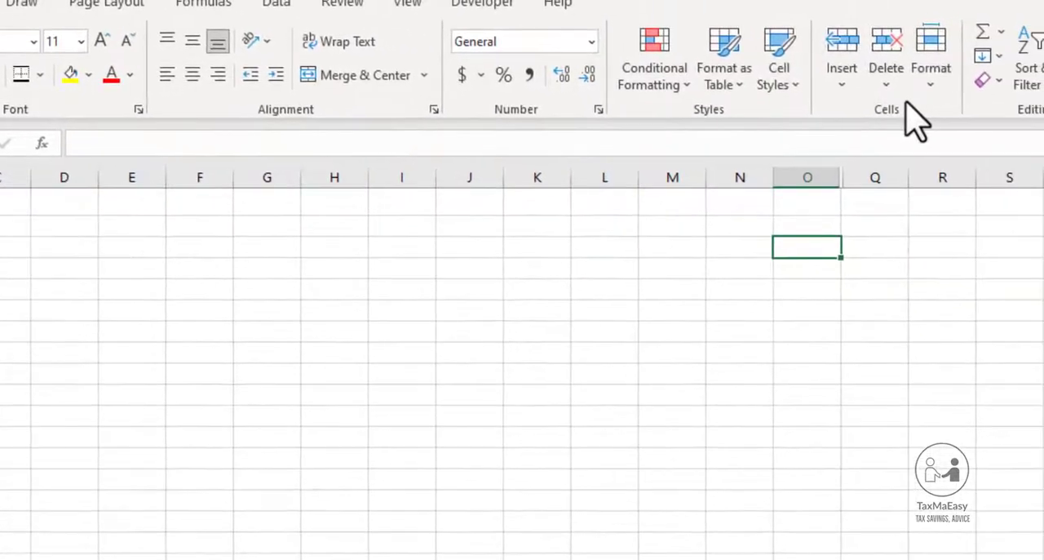
Select cells O4 to Q4 across the hidden column and unhide column P
key(Down)
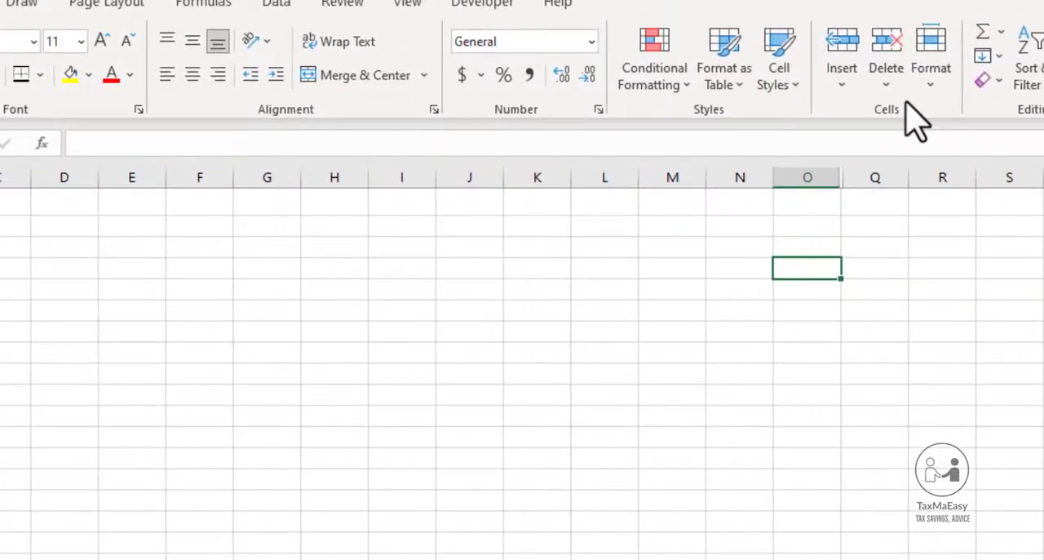
key(shift+Right)
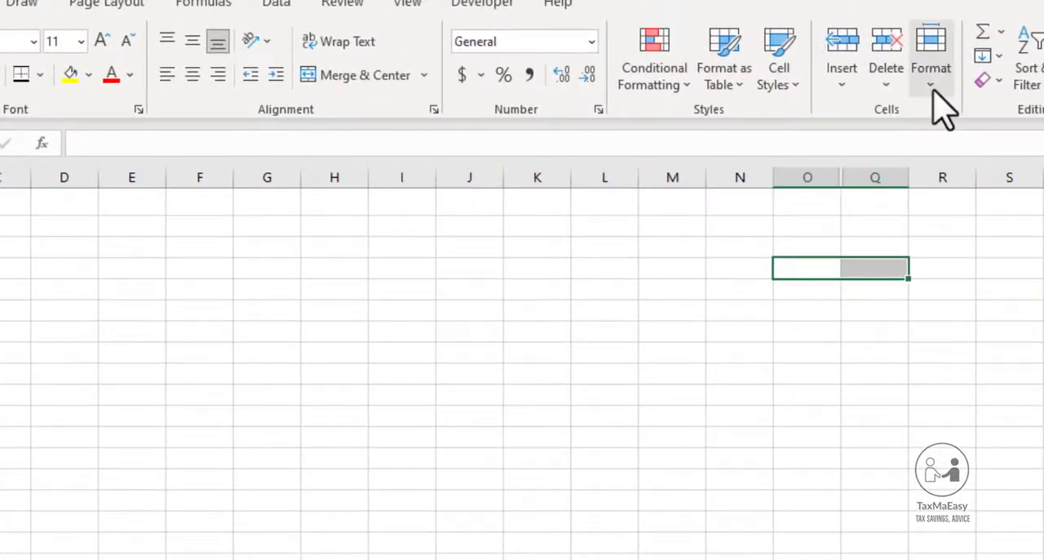
click(931, 73)
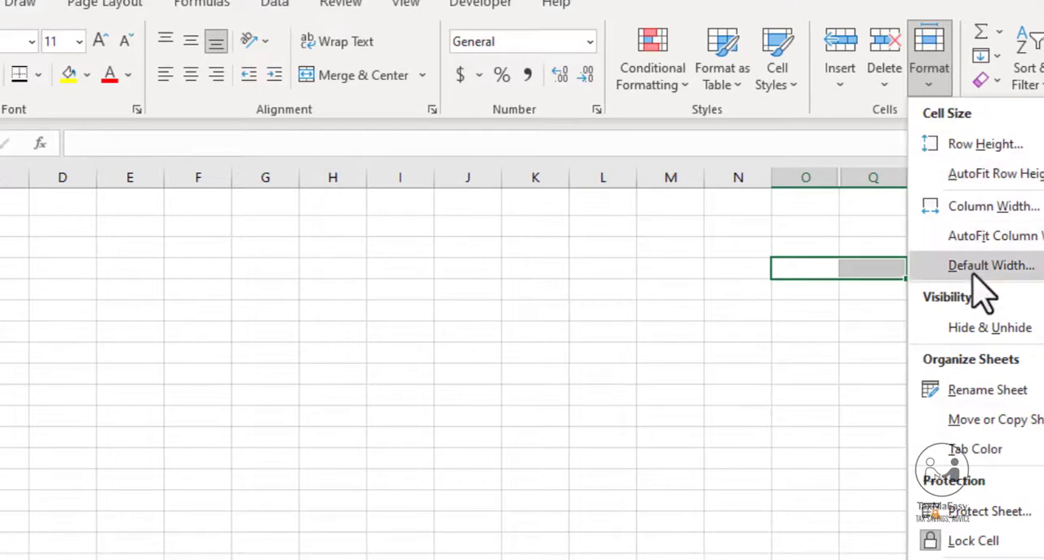
mouse_move(979, 327)
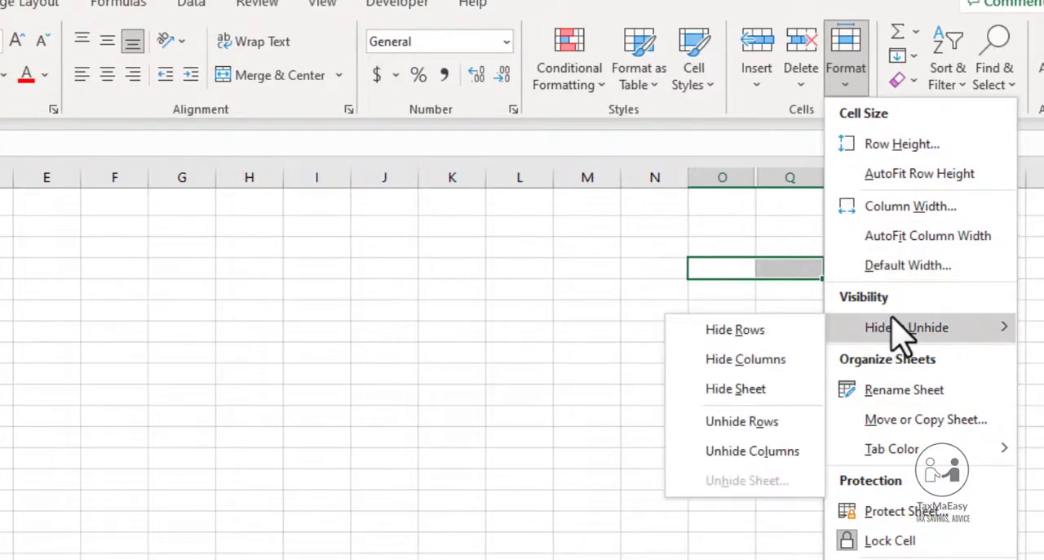
click(738, 451)
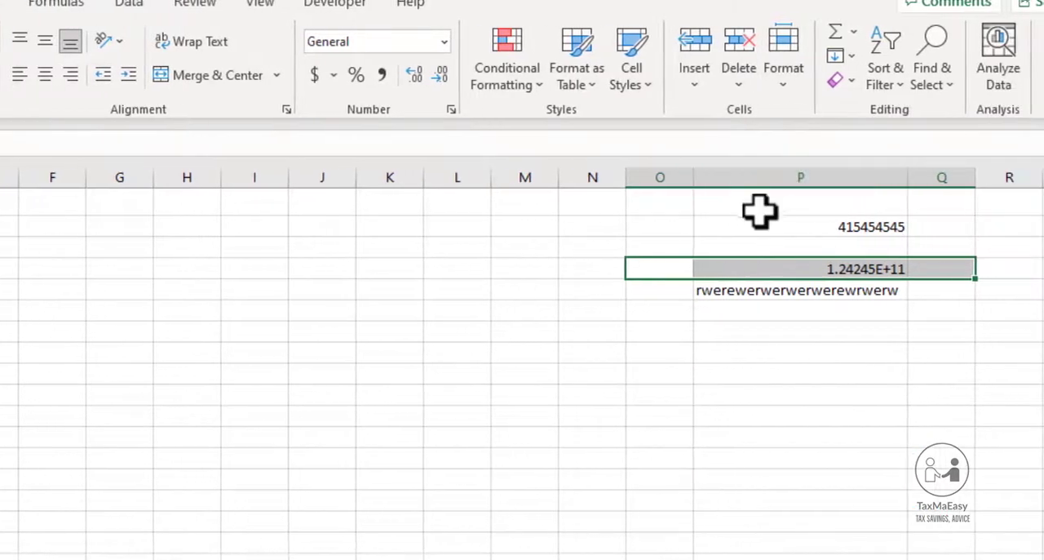
Rename the worksheet Sheet1 as WORKING
click(784, 51)
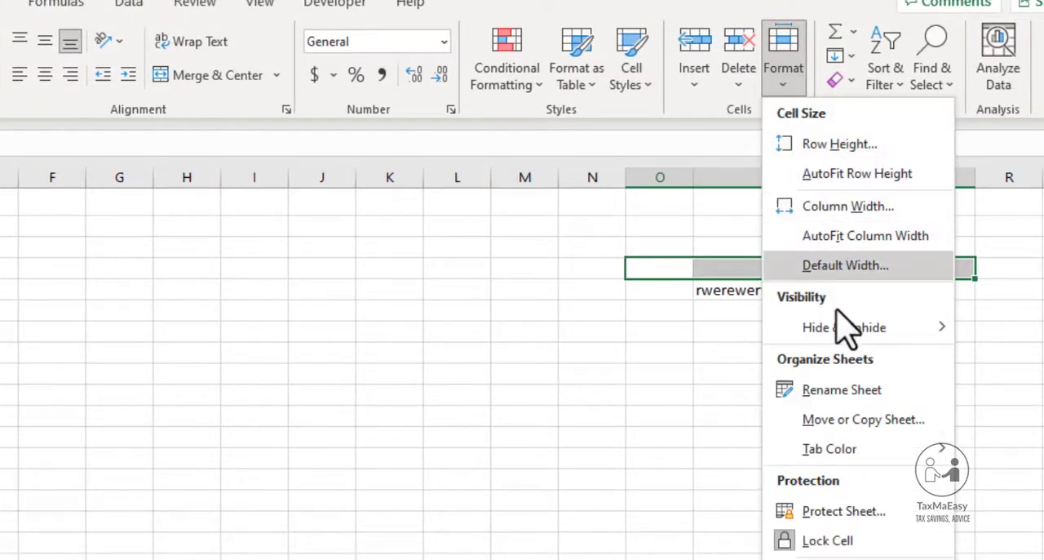
mouse_move(835, 325)
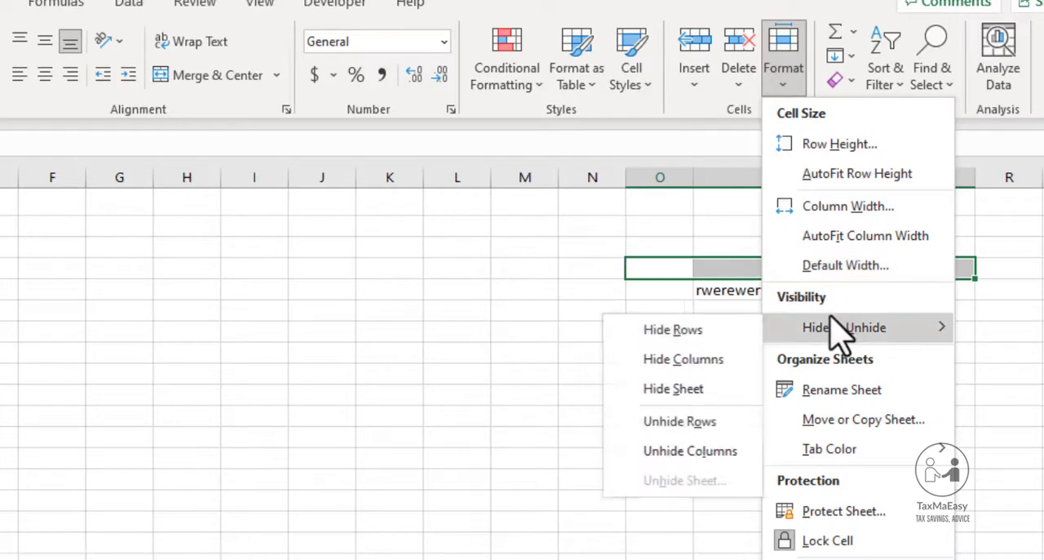
click(829, 392)
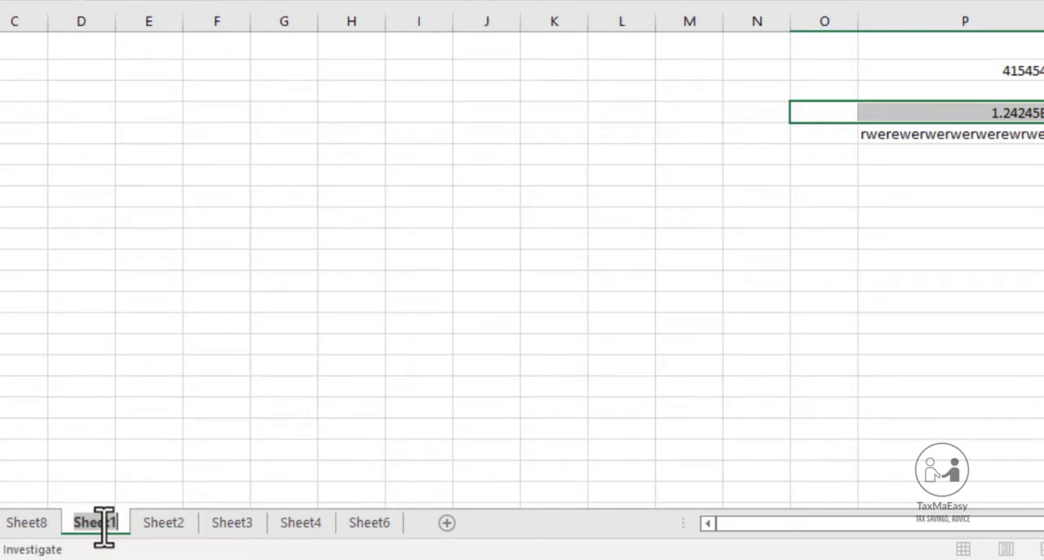
text(wORKING)
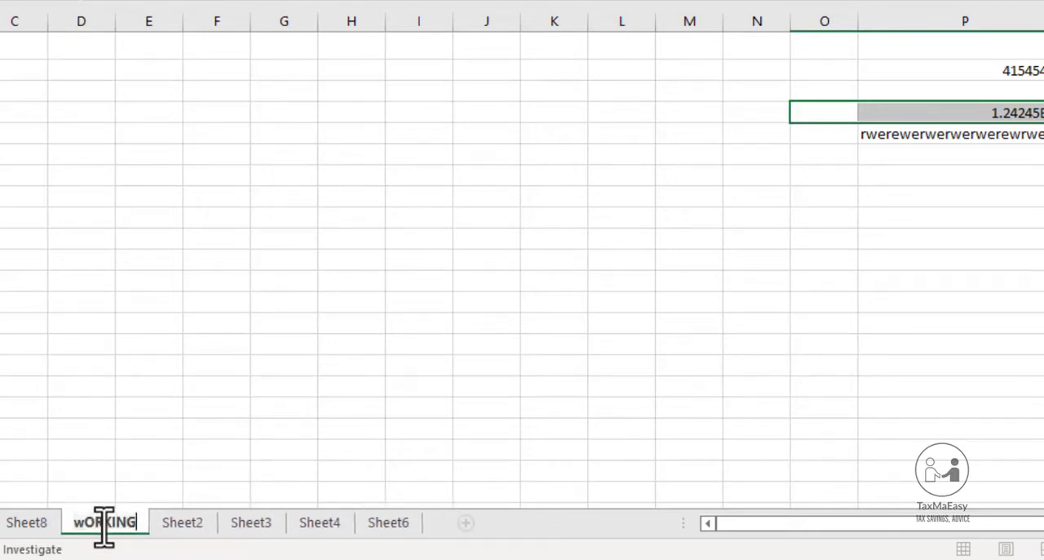
key(BackSpace)
key(BackSpace)
key(BackSpace)
key(BackSpace)
key(BackSpace)
key(BackSpace)
key(BackSpace)
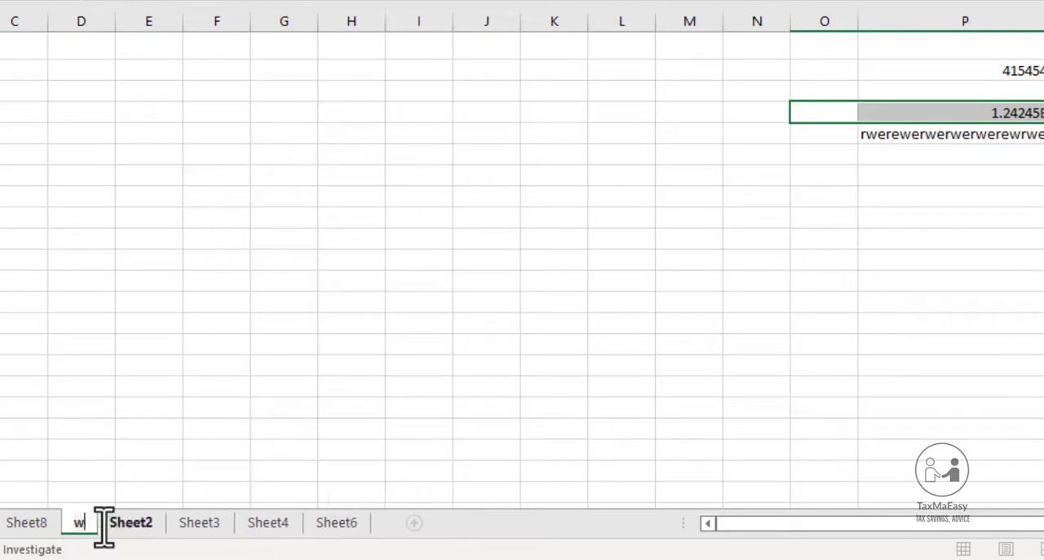
text(WORKING)
key(Return)
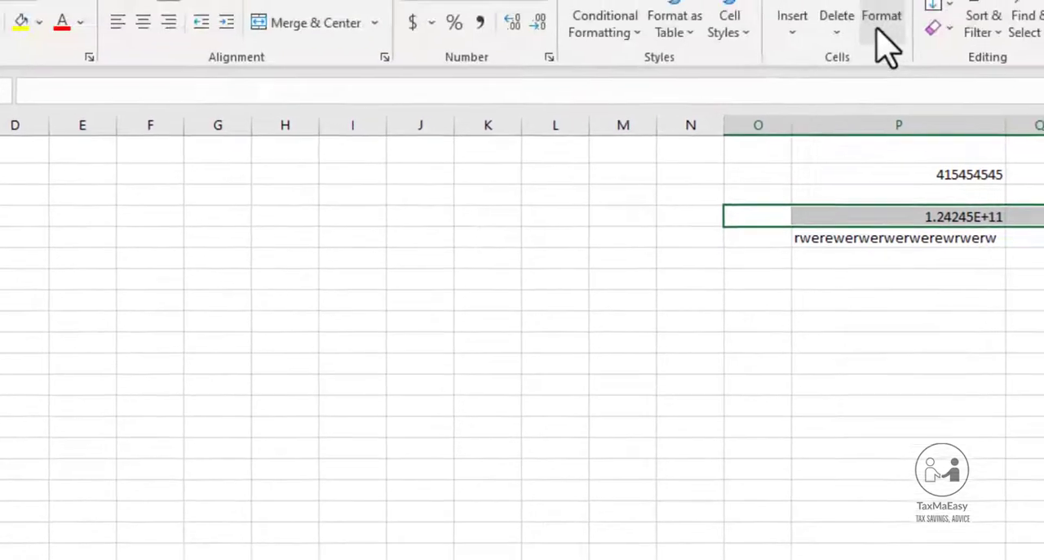
Create a copy of the WORKING sheet in Book1, placed before WORKING, and compare the original with the copy
click(889, 26)
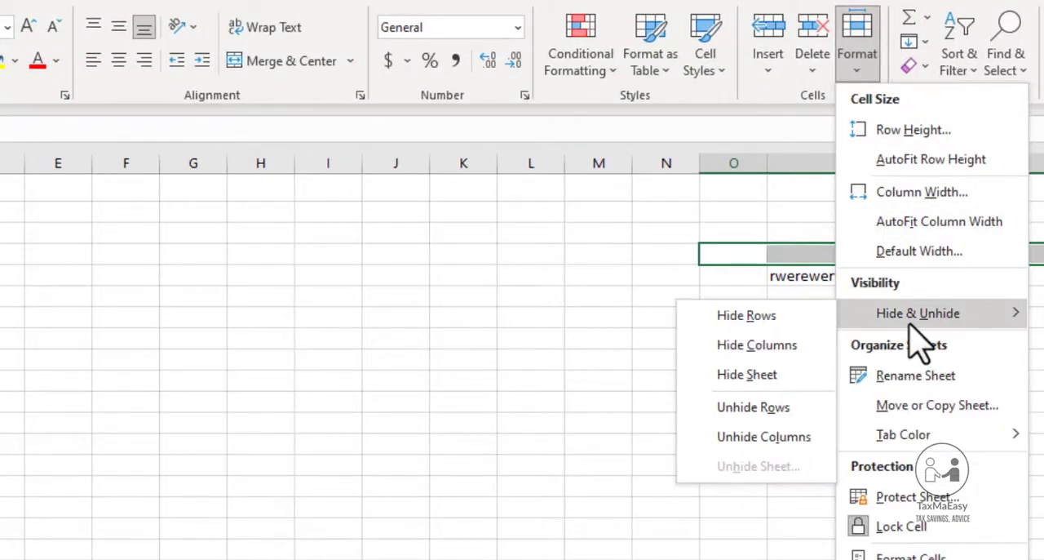
click(906, 408)
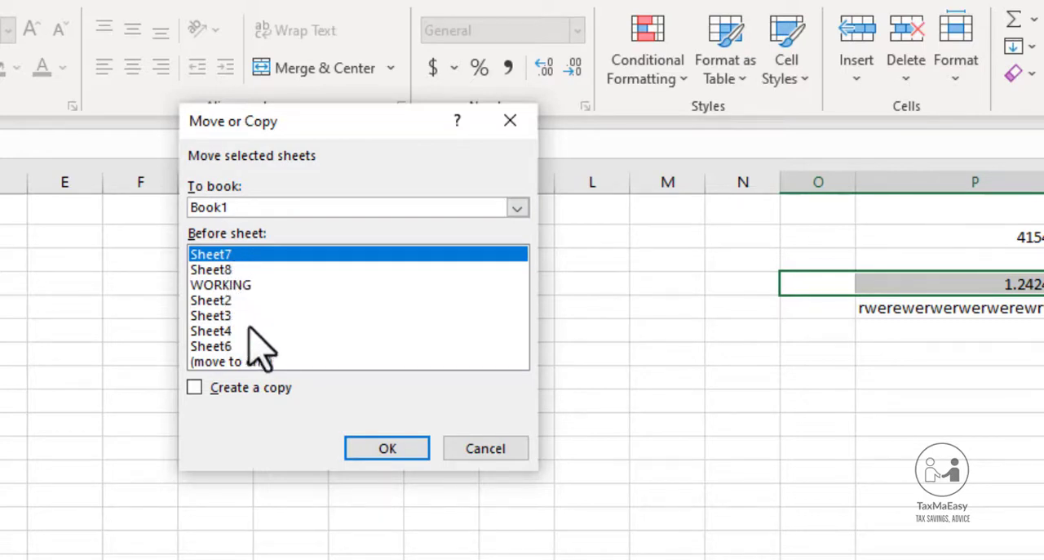
click(237, 285)
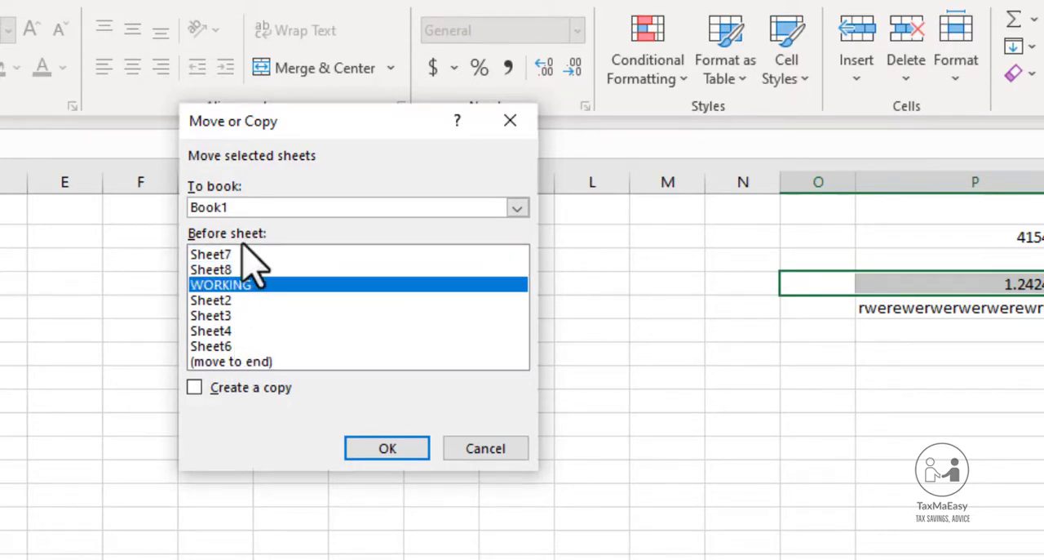
click(223, 392)
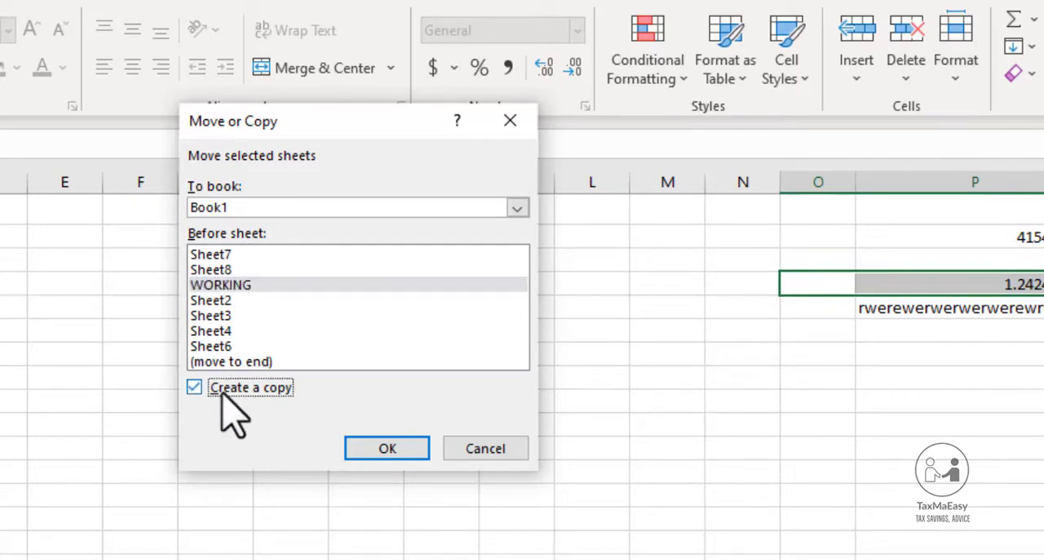
click(383, 449)
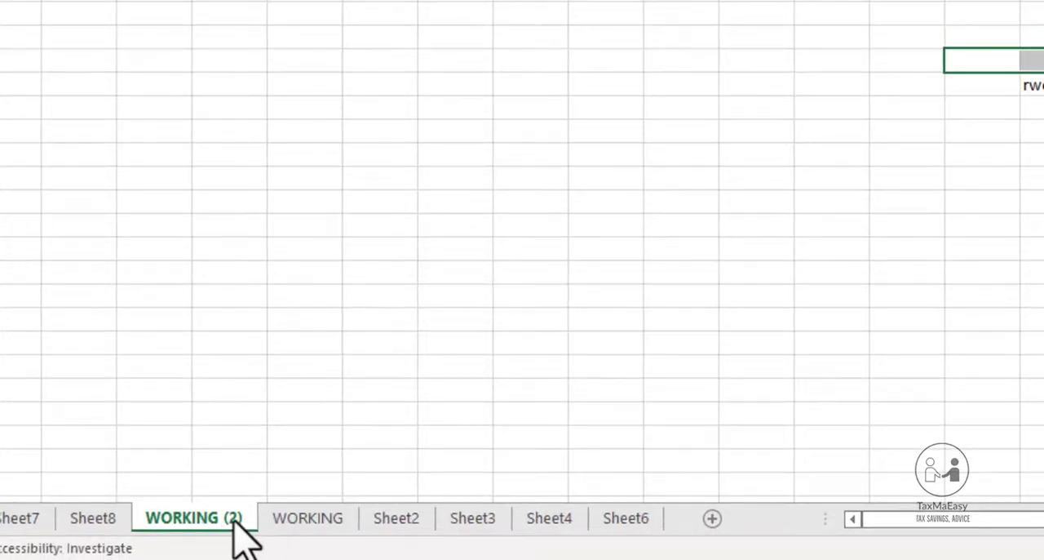
click(325, 526)
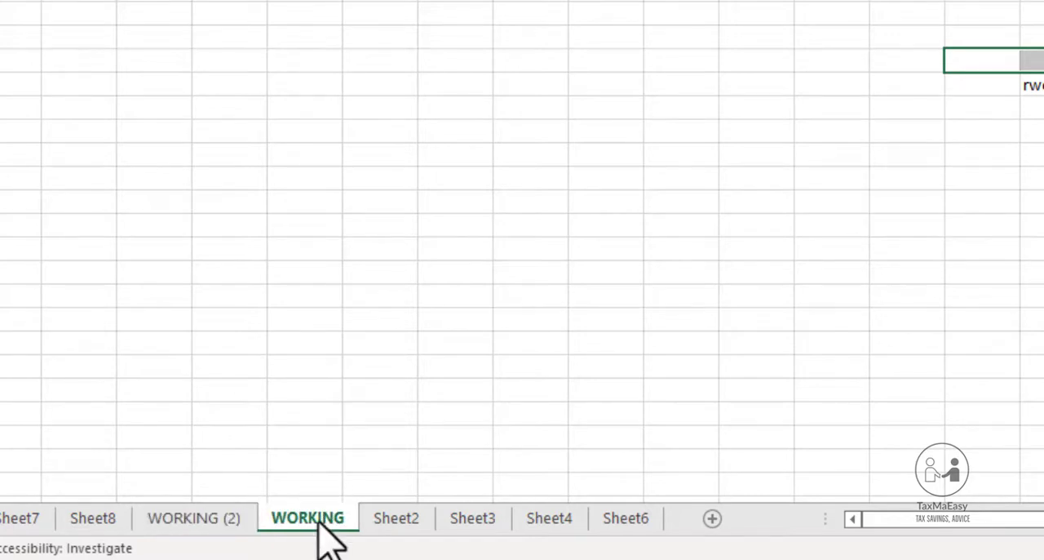
click(188, 525)
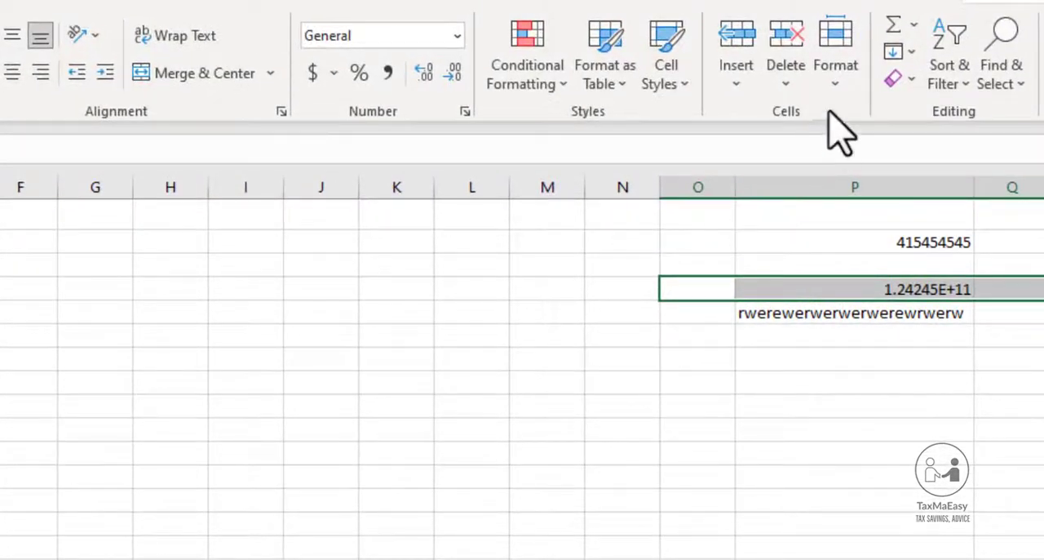
Copy the WORKING (2) sheet into a new workbook, keeping the original in Book1
click(840, 83)
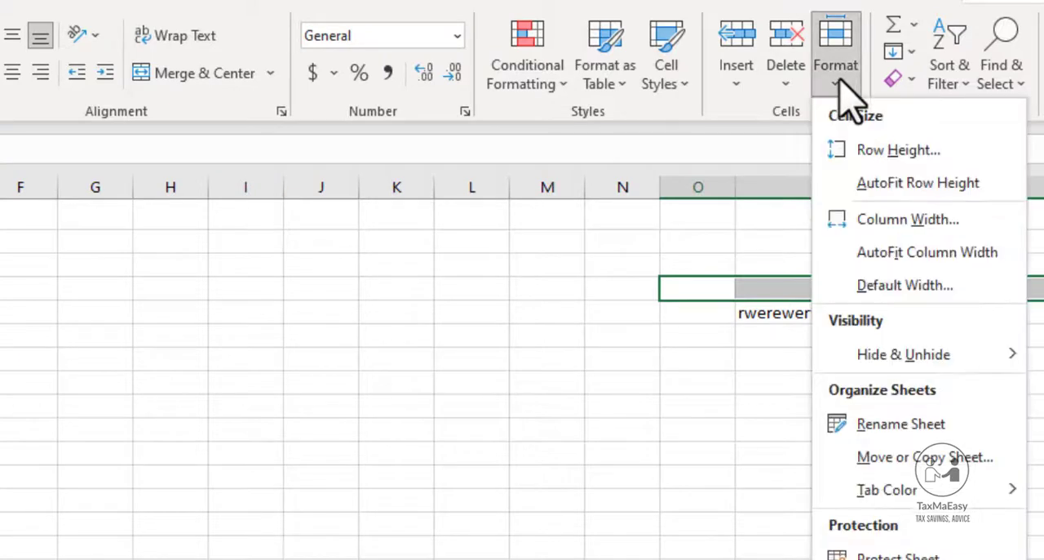
click(906, 458)
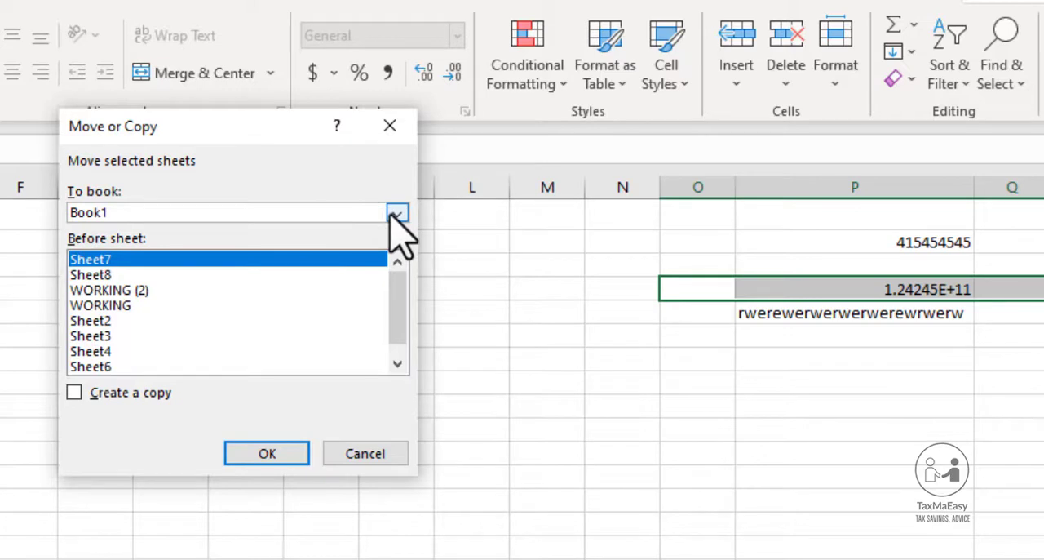
click(393, 213)
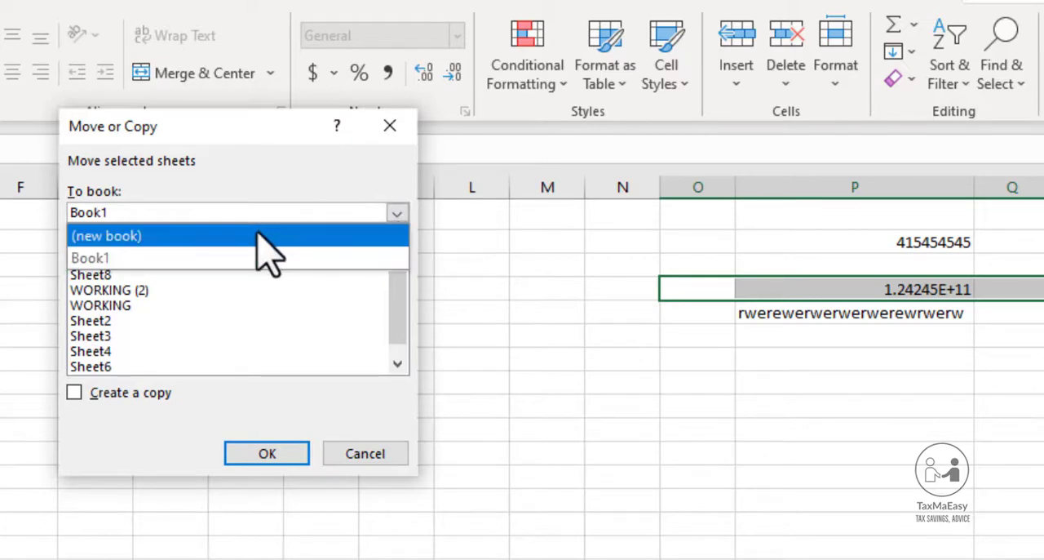
click(257, 235)
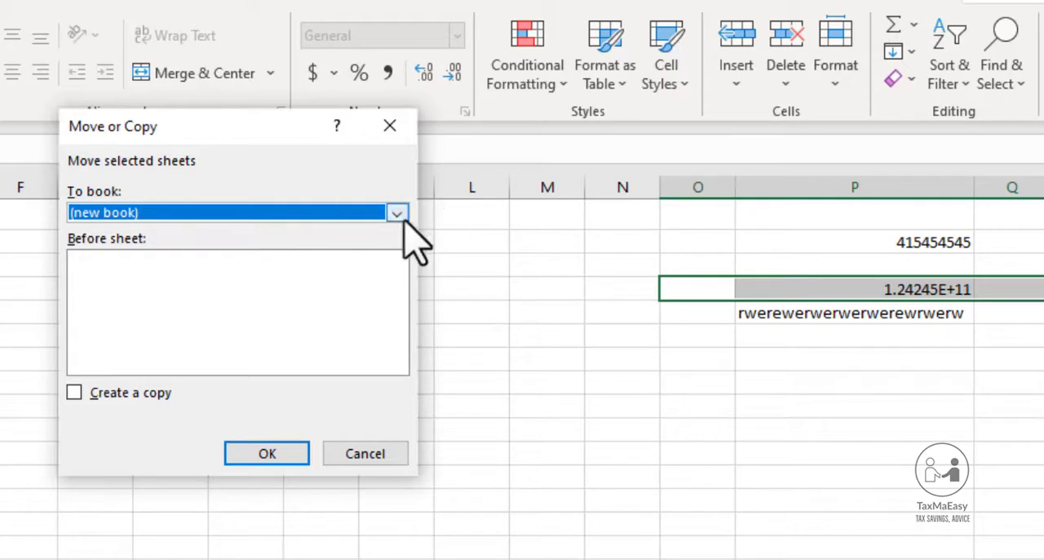
click(90, 393)
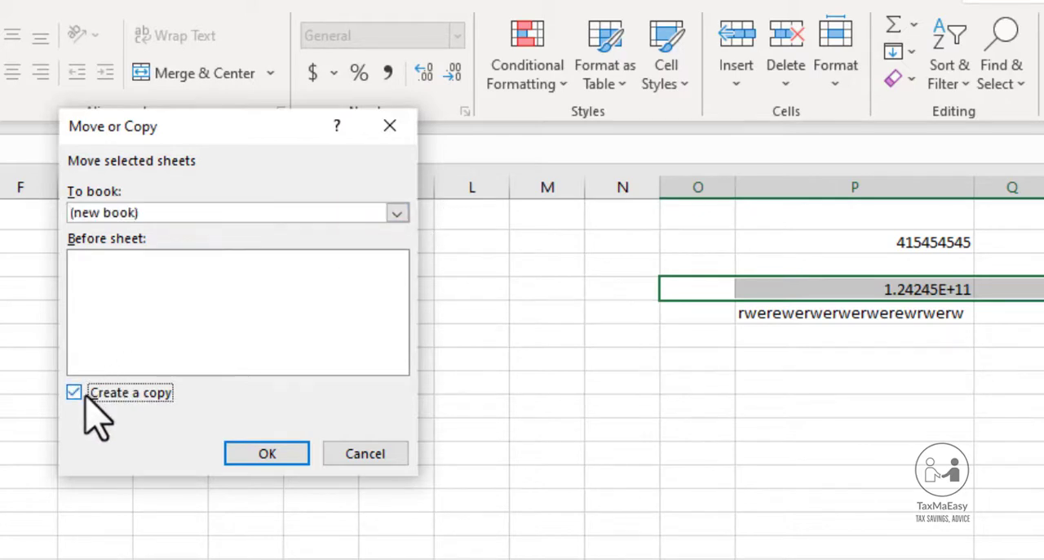
click(253, 453)
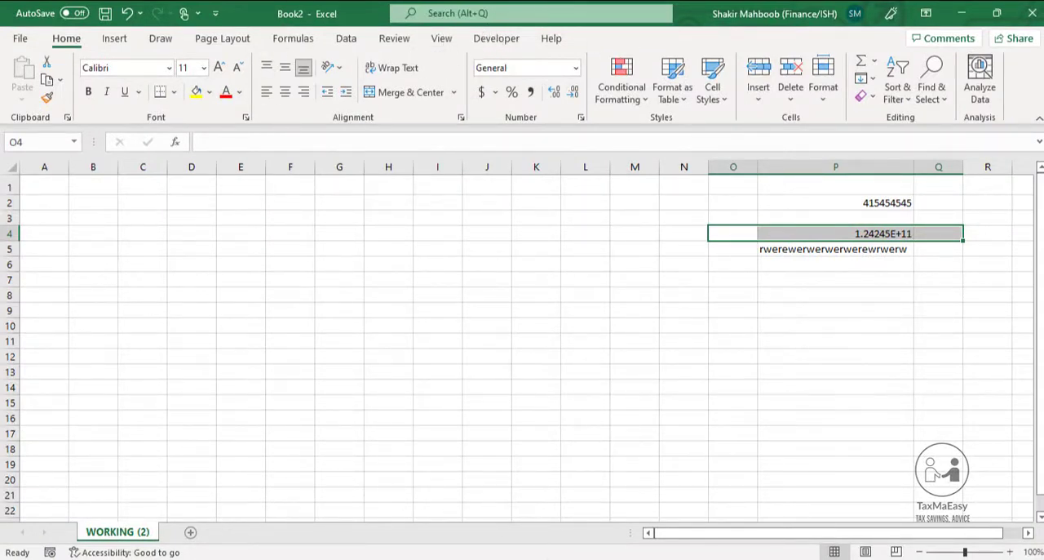
Return to Book1 and set the tab color of the WORKING (2) sheet to a dark green theme color
key(alt+Tab)
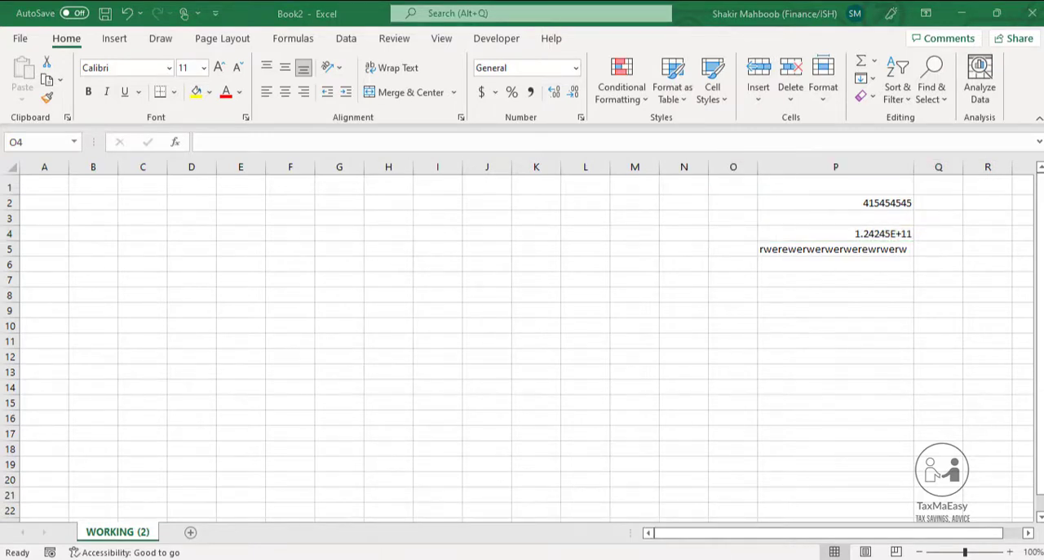
mouse_move(545, 559)
click(495, 514)
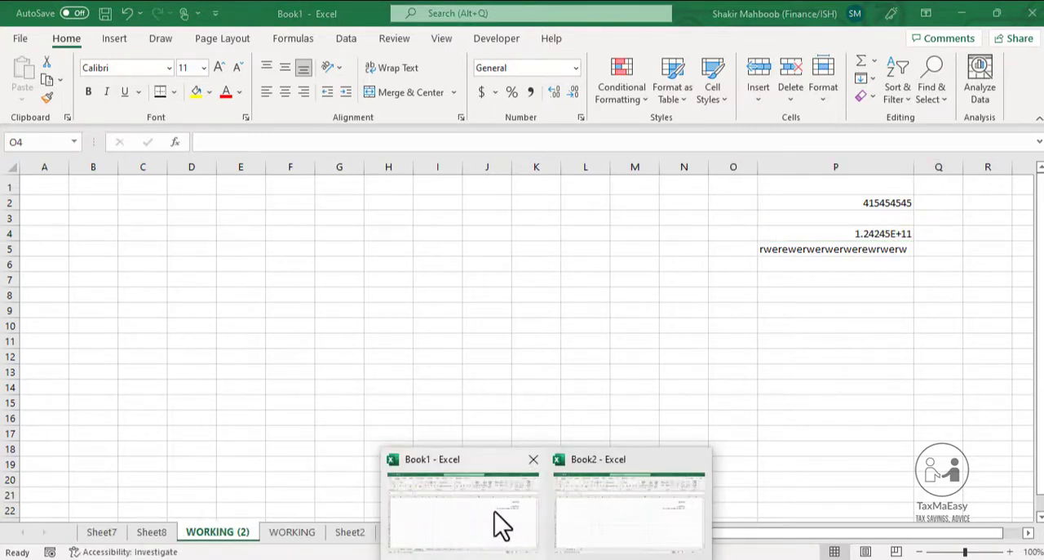
click(819, 98)
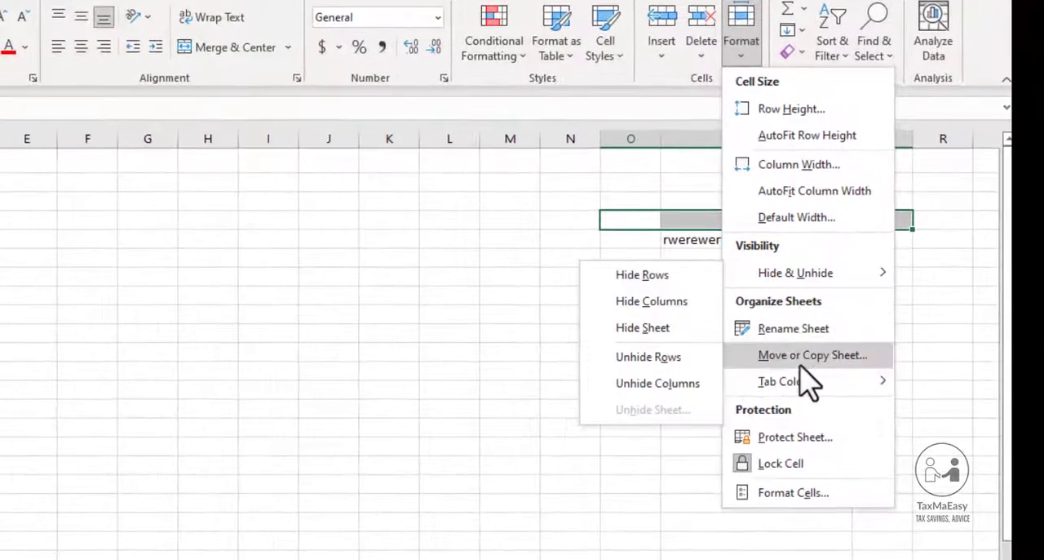
mouse_move(860, 366)
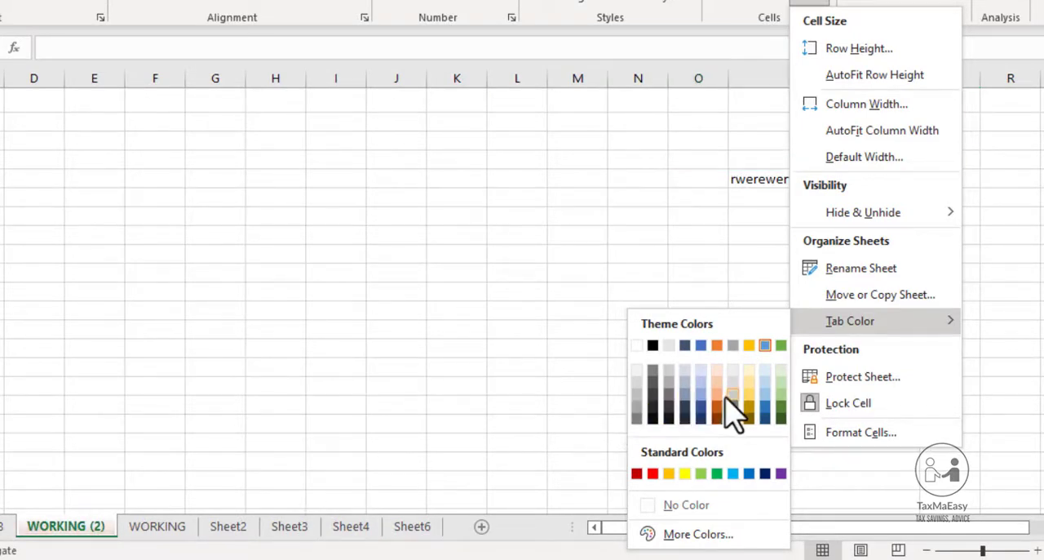
click(776, 409)
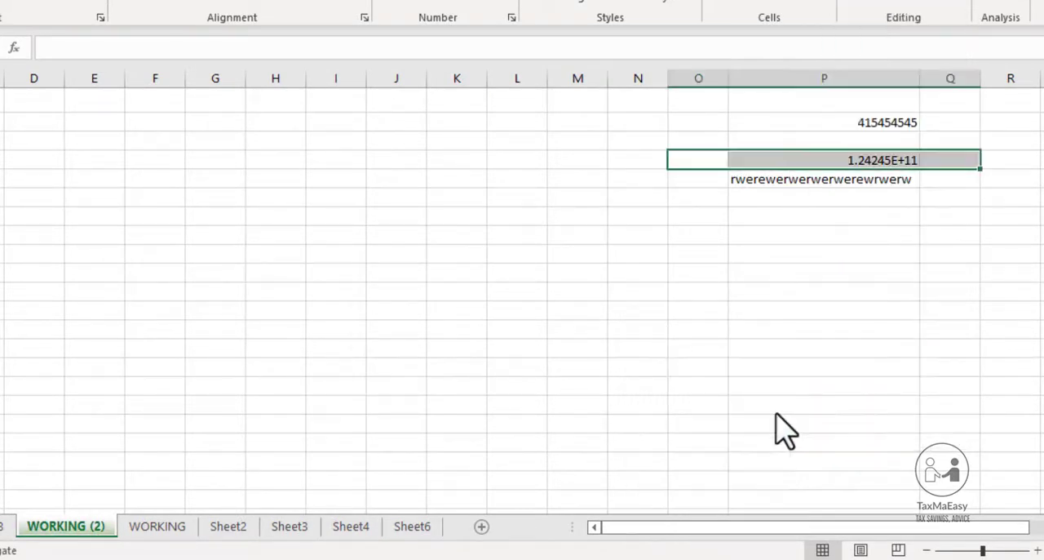
click(296, 461)
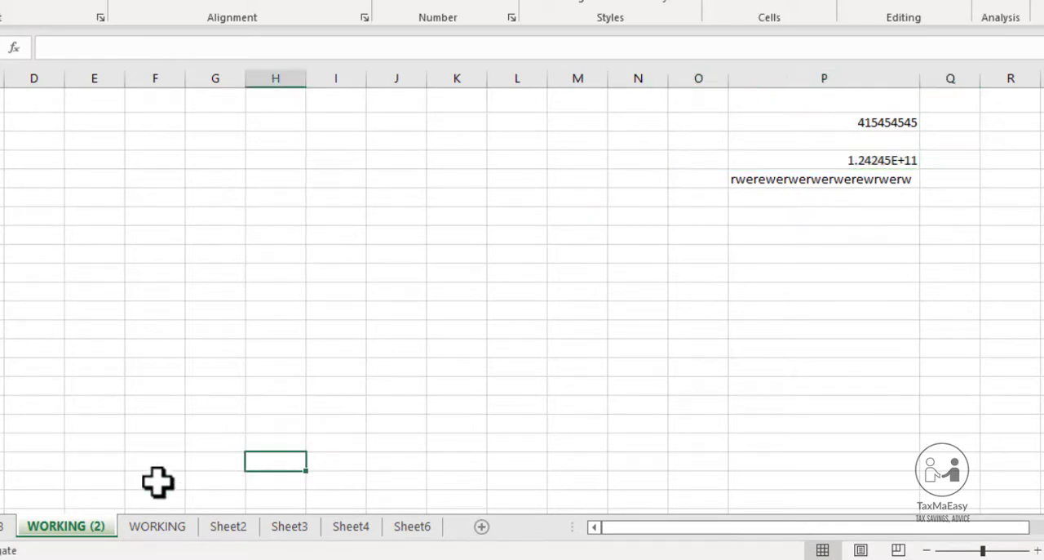
Set the tab color of the WORKING sheet to the standard light blue
click(157, 527)
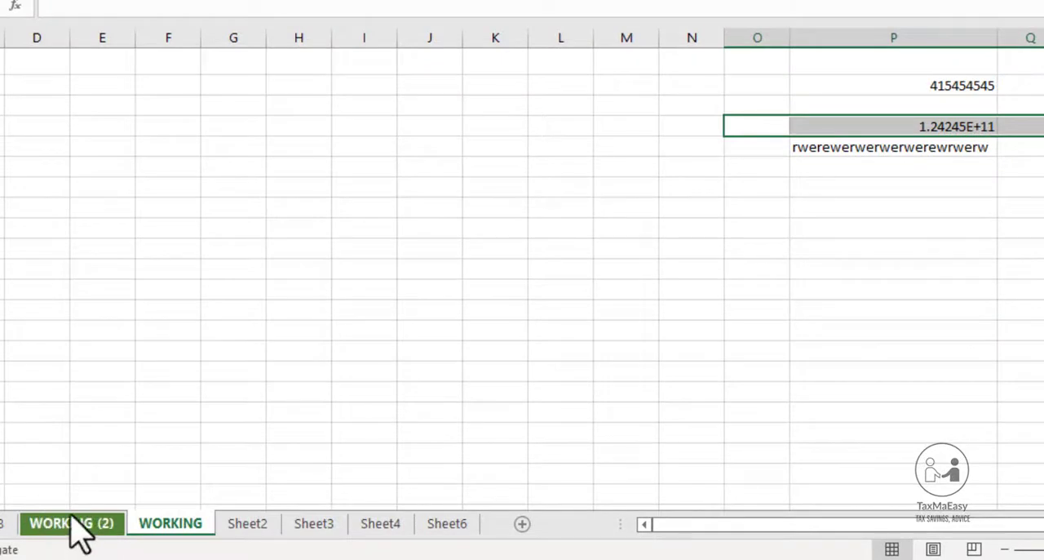
click(236, 524)
click(318, 531)
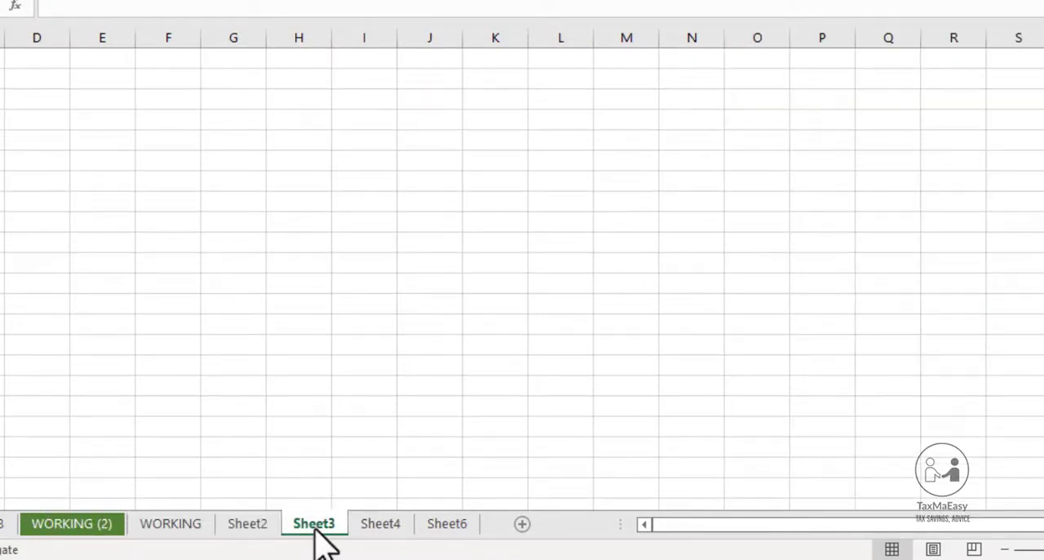
click(189, 532)
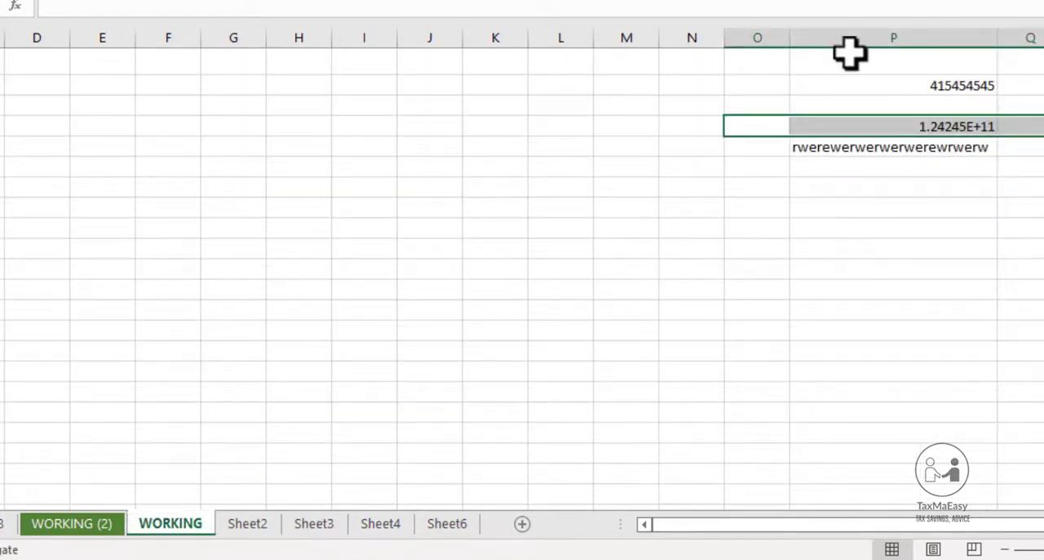
click(879, 2)
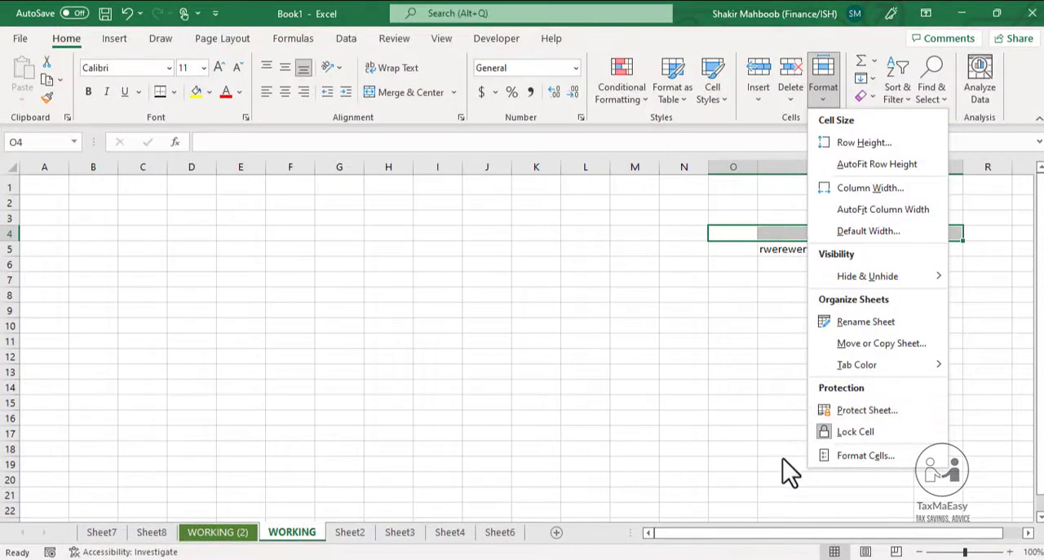
mouse_move(866, 361)
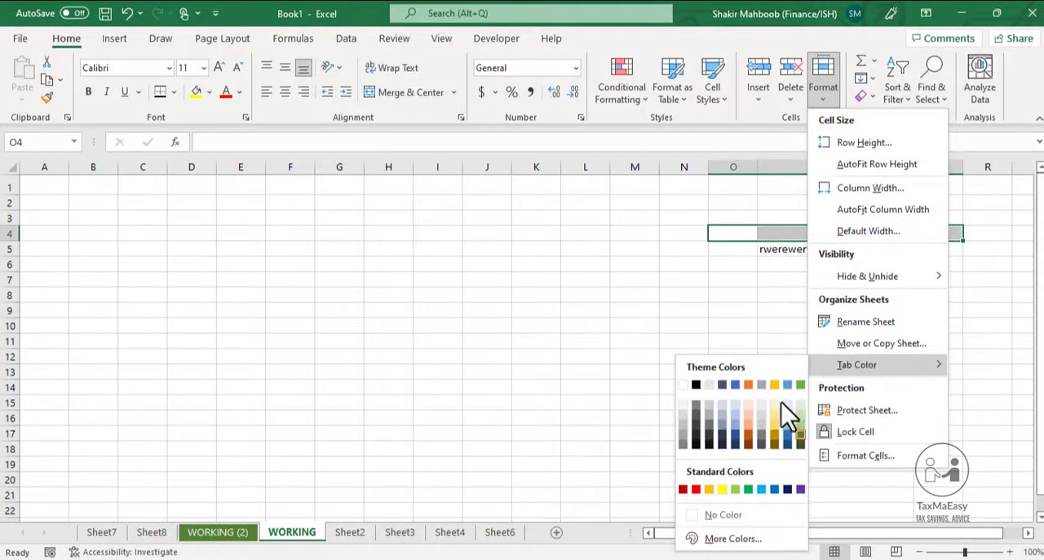
click(761, 489)
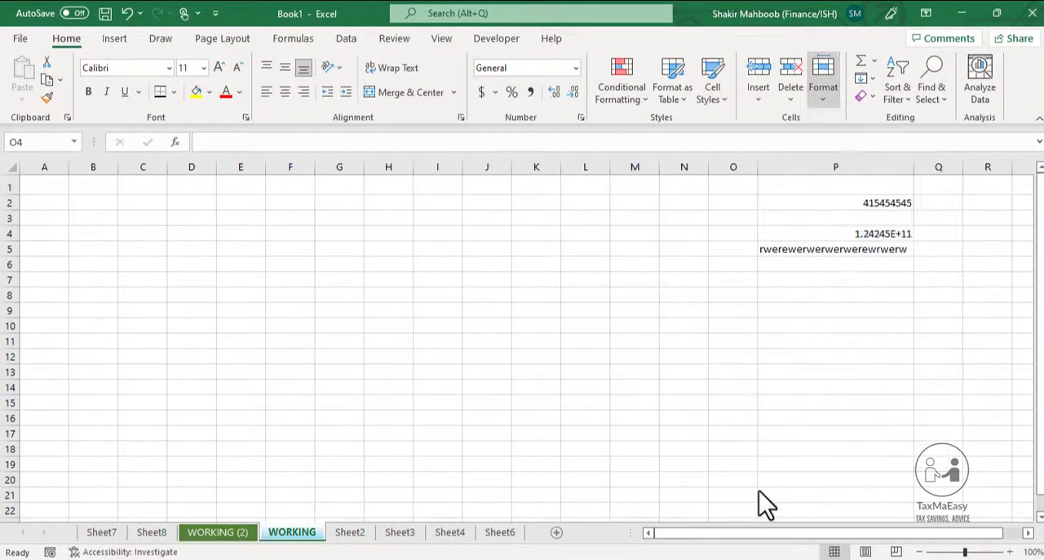
click(536, 387)
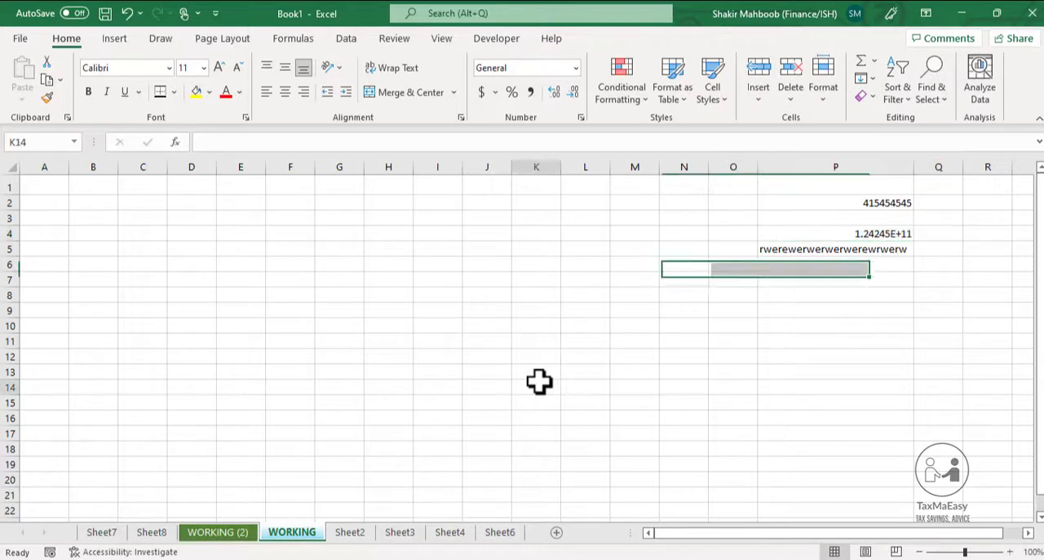
Protect Sheet2 without a password, allowing users every listed action from selecting locked cells to editing scenarios
click(349, 536)
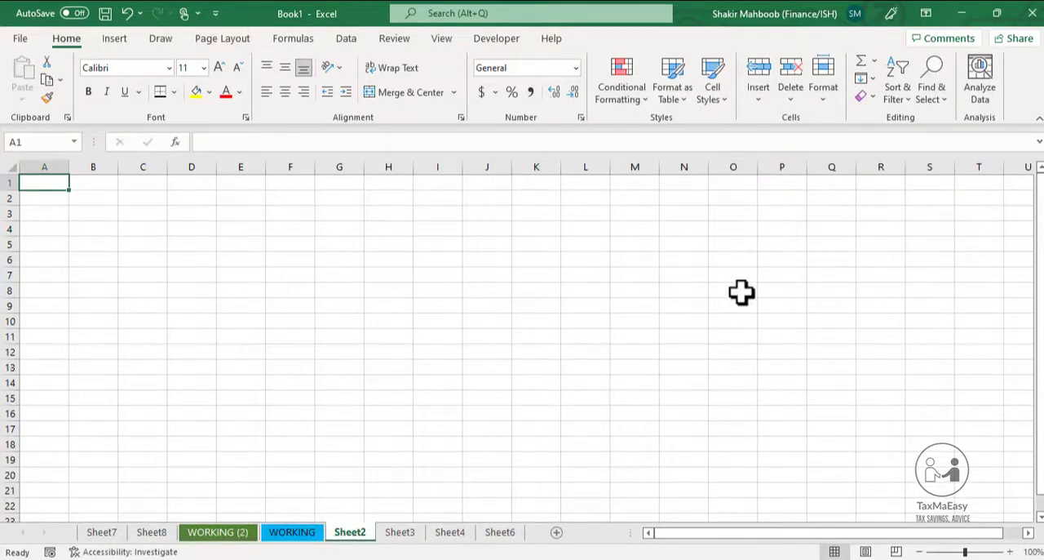
click(822, 96)
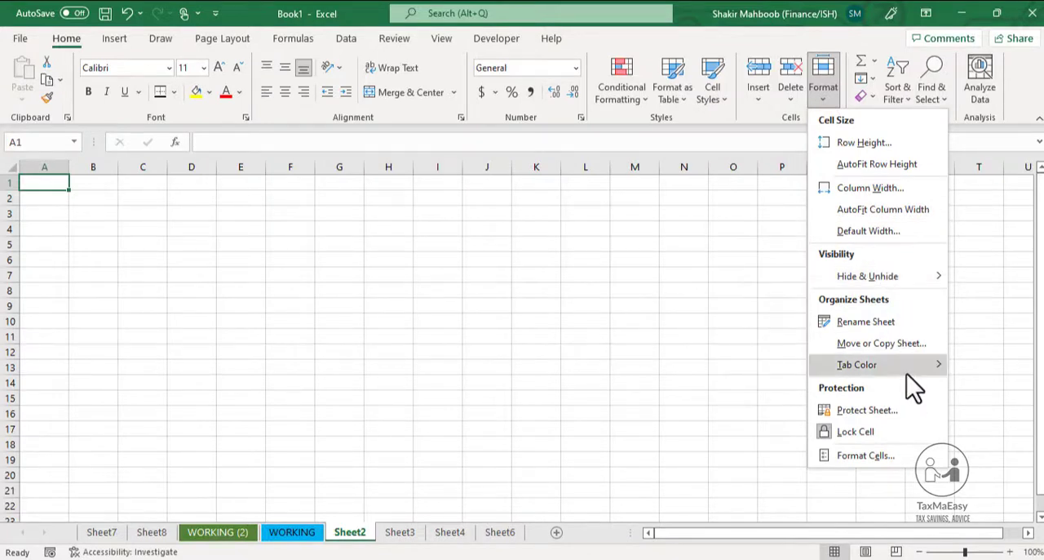
click(867, 410)
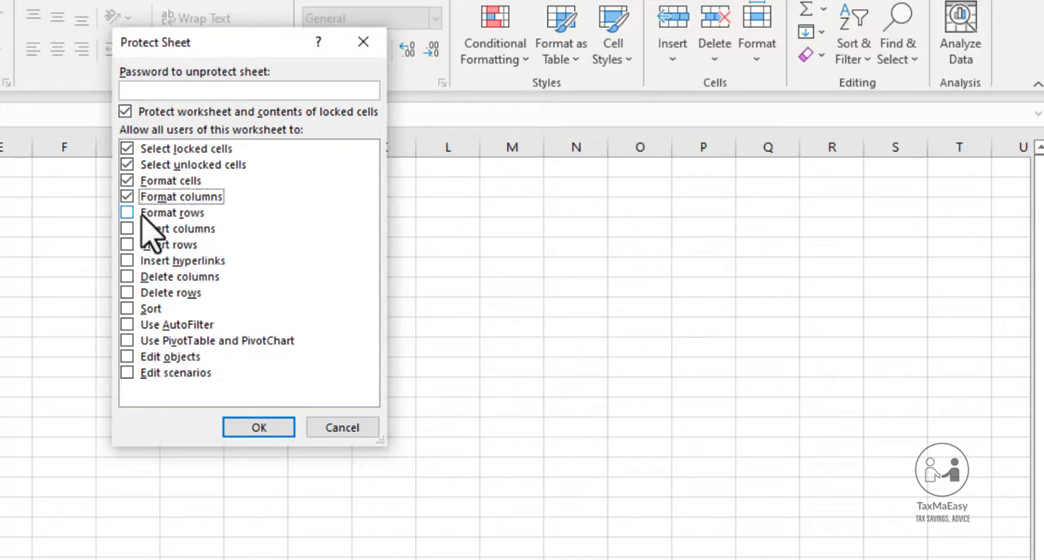
click(145, 248)
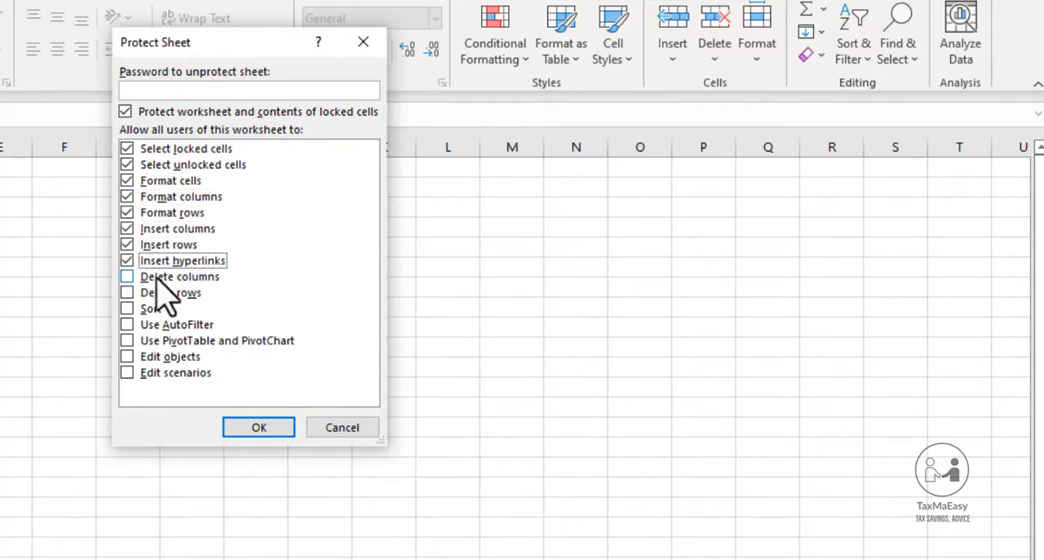
click(158, 278)
click(159, 296)
click(151, 310)
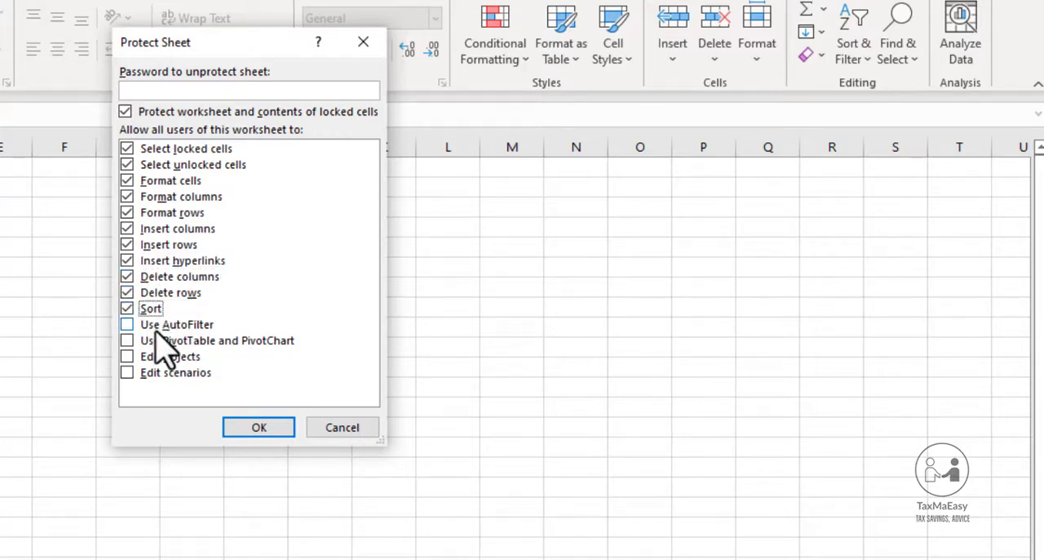
click(163, 326)
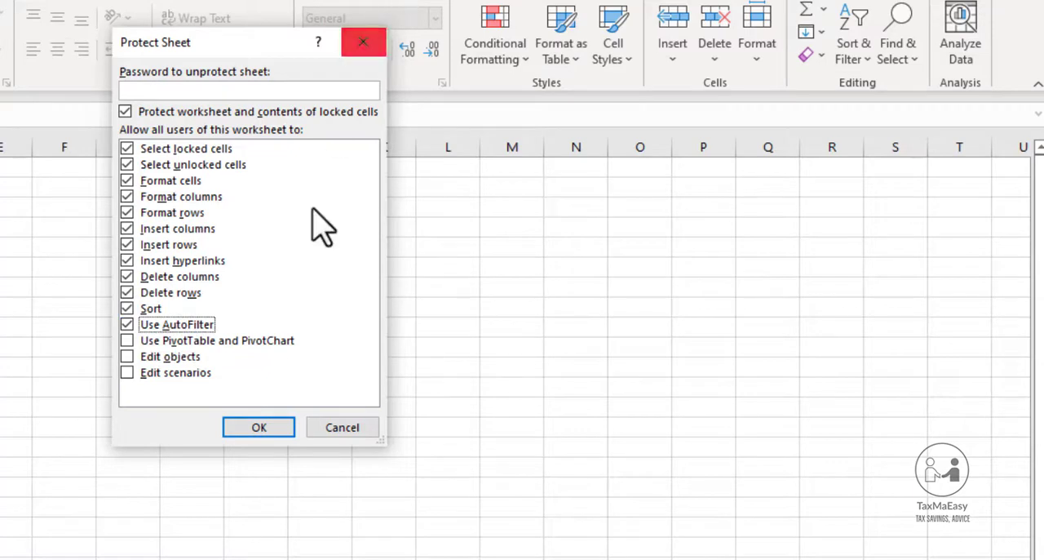
click(171, 340)
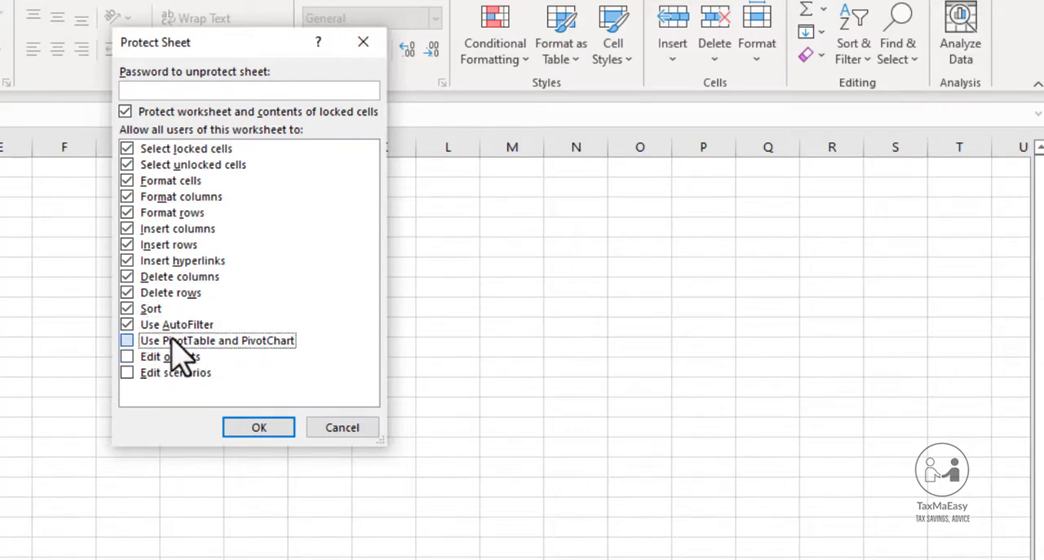
click(171, 356)
click(171, 372)
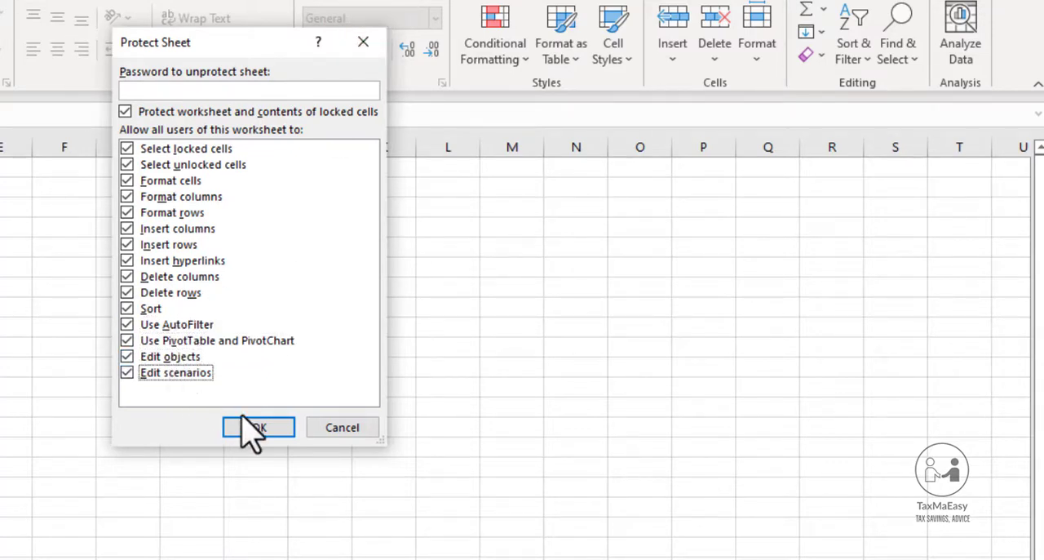
click(253, 433)
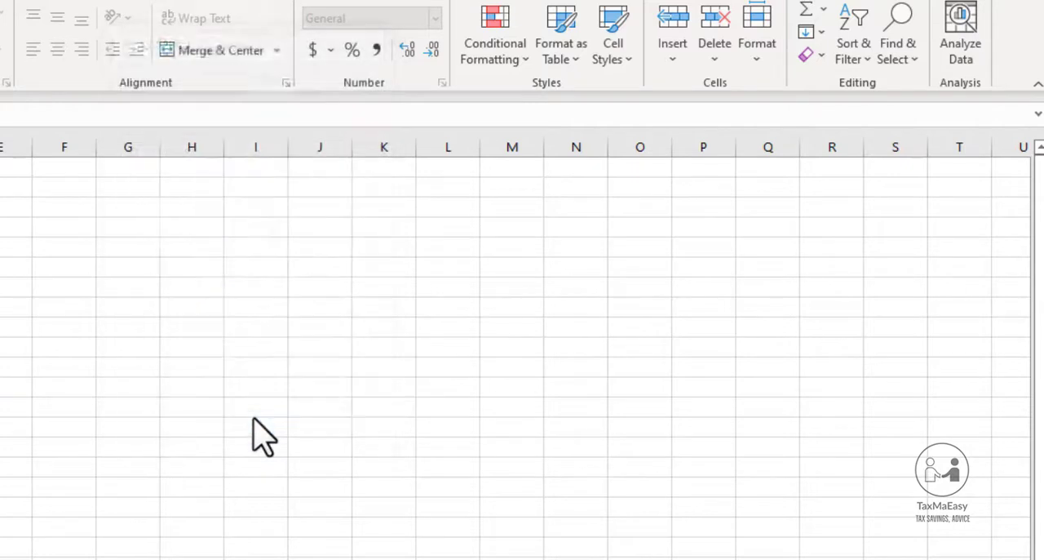
Try to edit cell I5 on the protected Sheet2 and dismiss the resulting alert
click(241, 240)
double_click(241, 240)
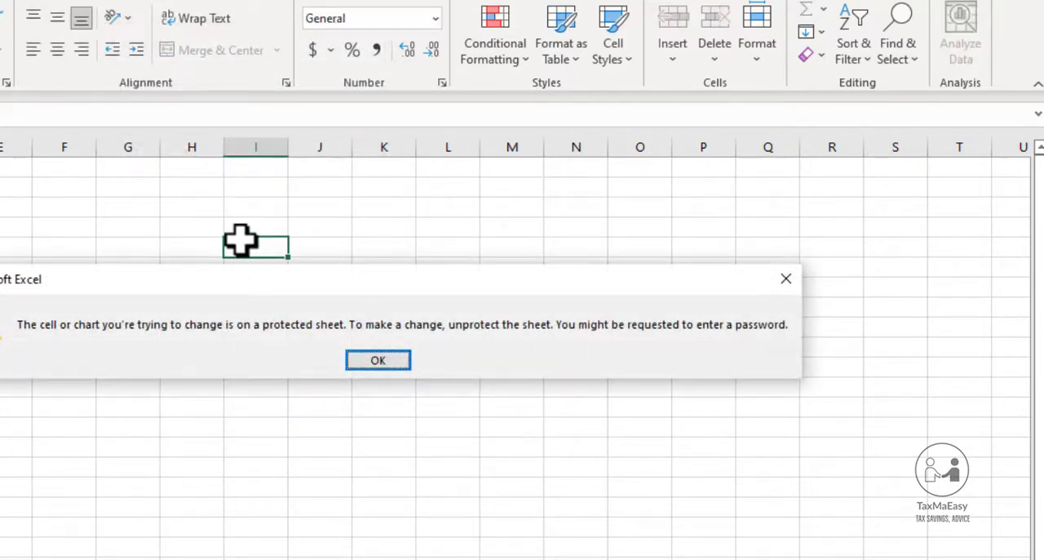
key(Return)
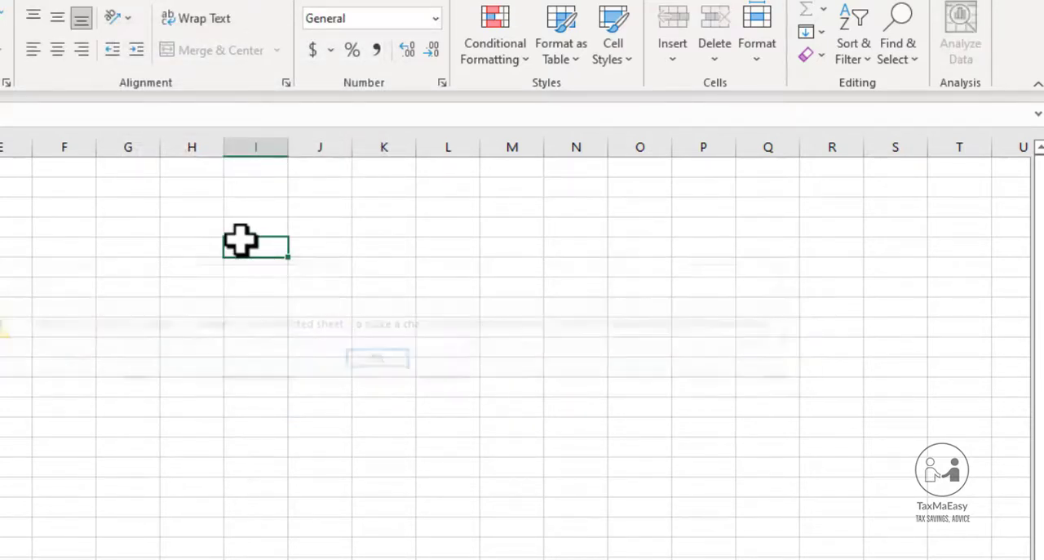
double_click(240, 240)
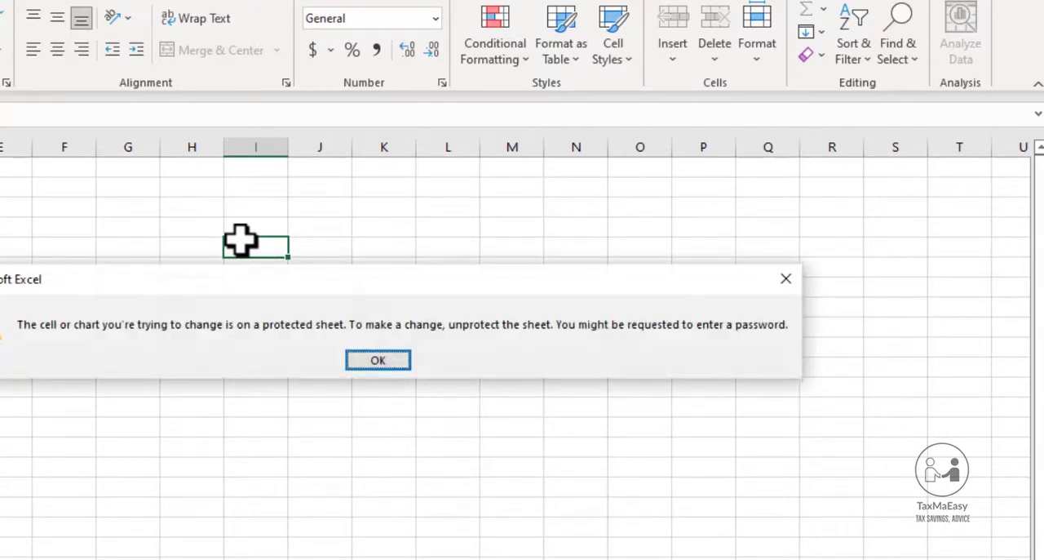
click(380, 365)
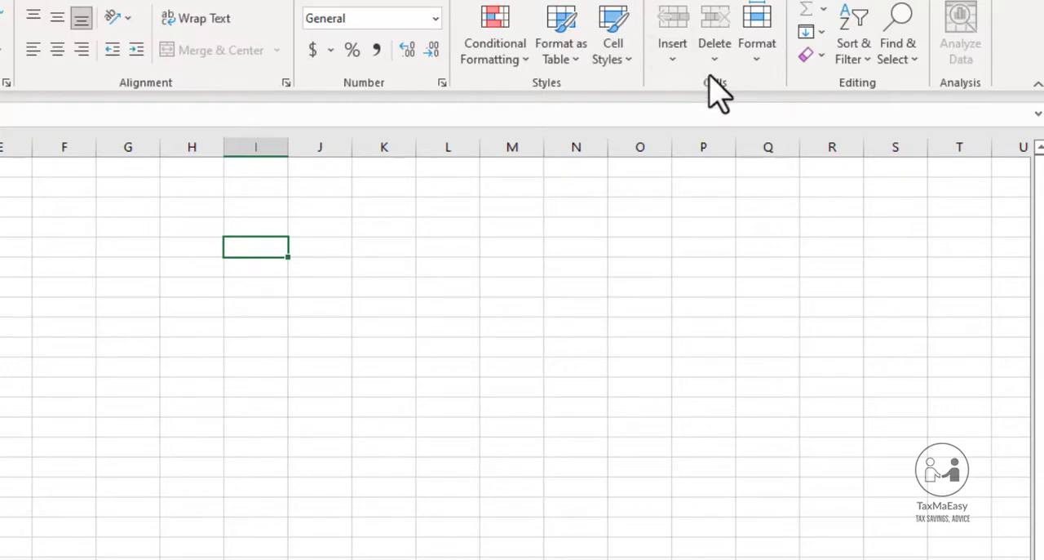
Unprotect Sheet2 and enter 454545454, 4544565 and JKJL in cells I5 to I7
click(753, 54)
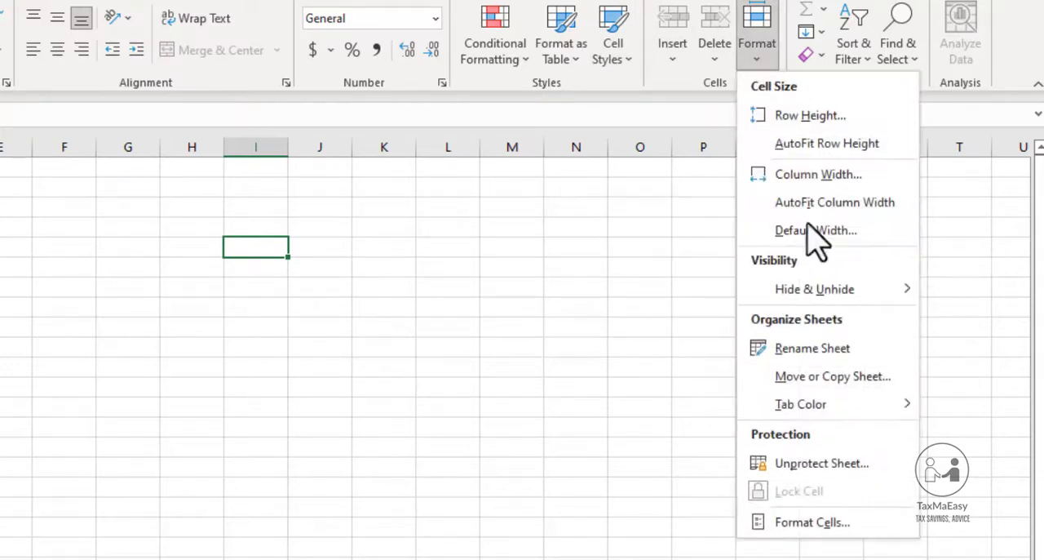
click(821, 464)
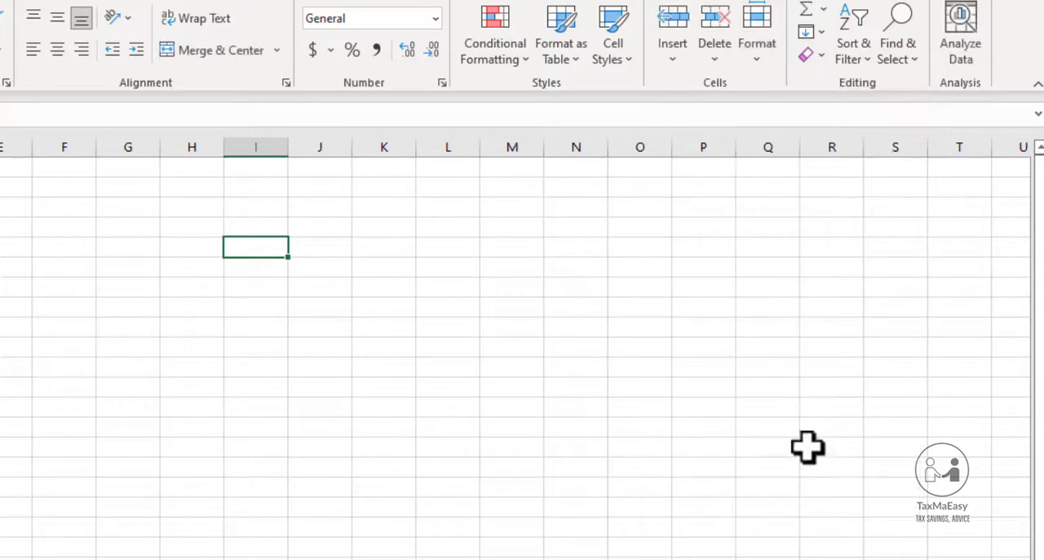
text(4545 )
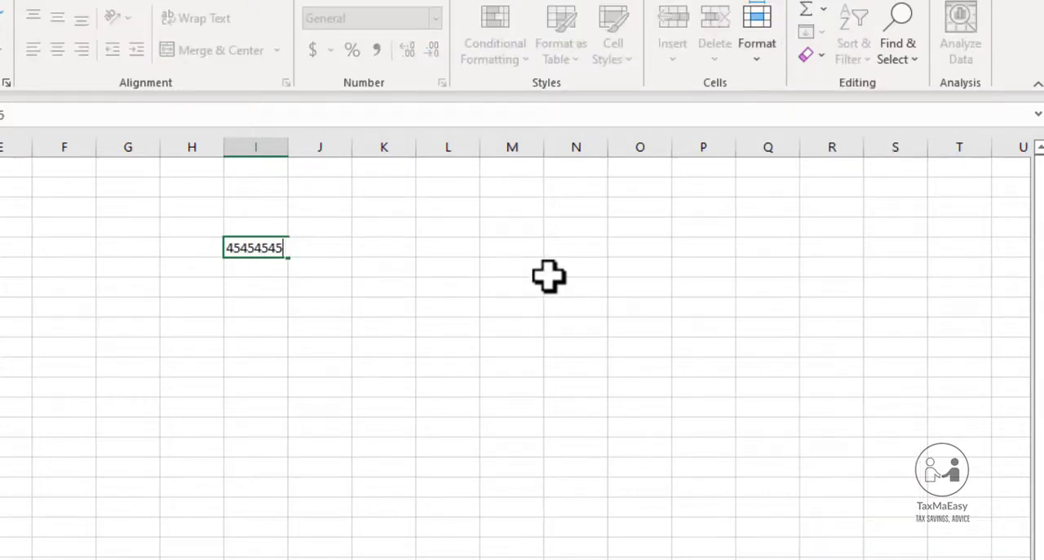
text(5454)
key(Return)
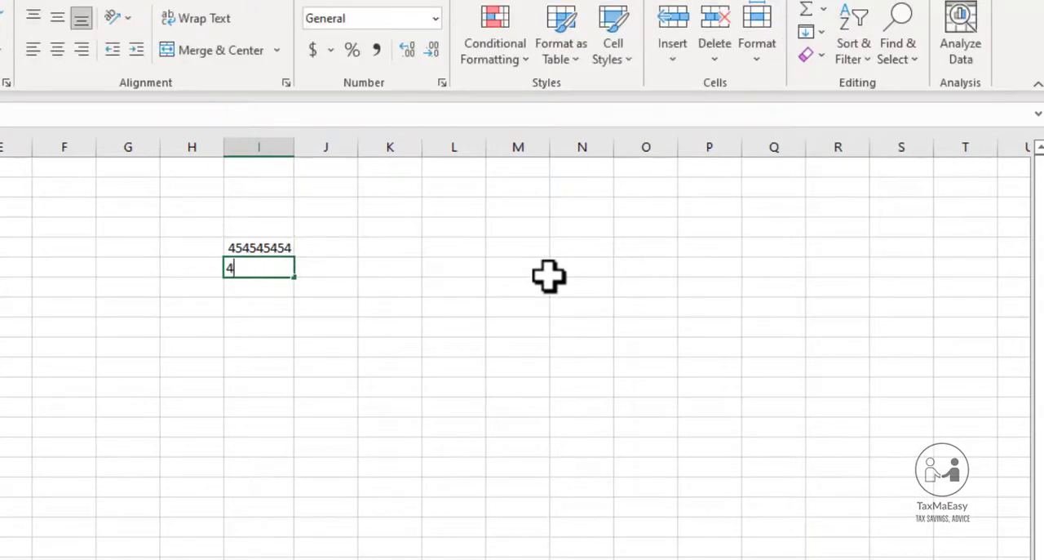
text(4544565)
key(Return)
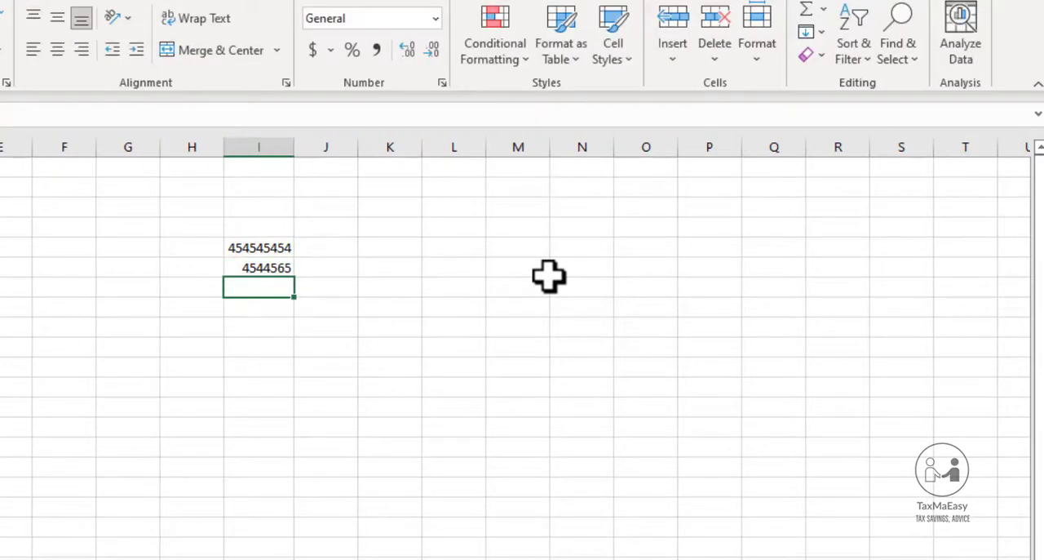
text(J)
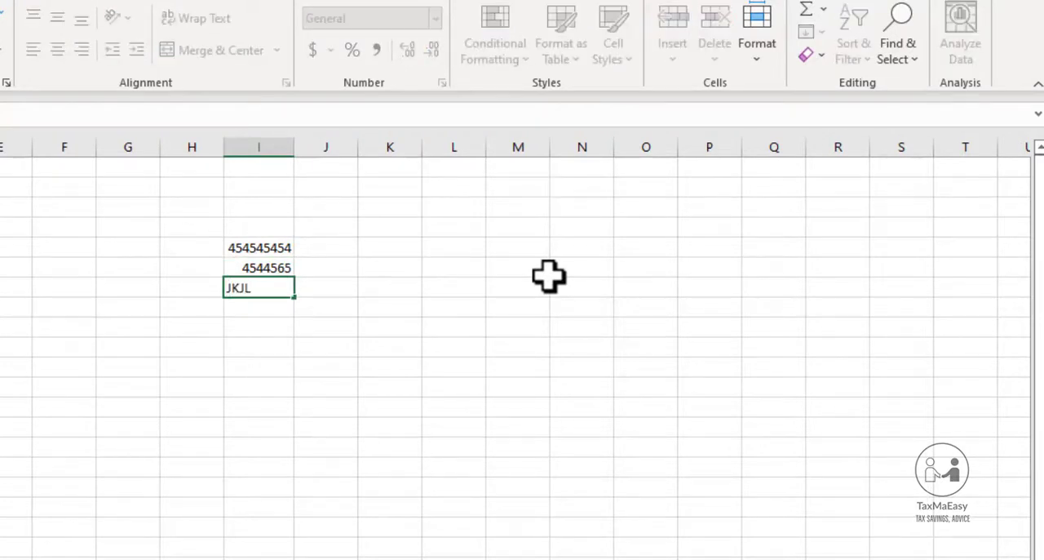
text(KJL)
key(Return)
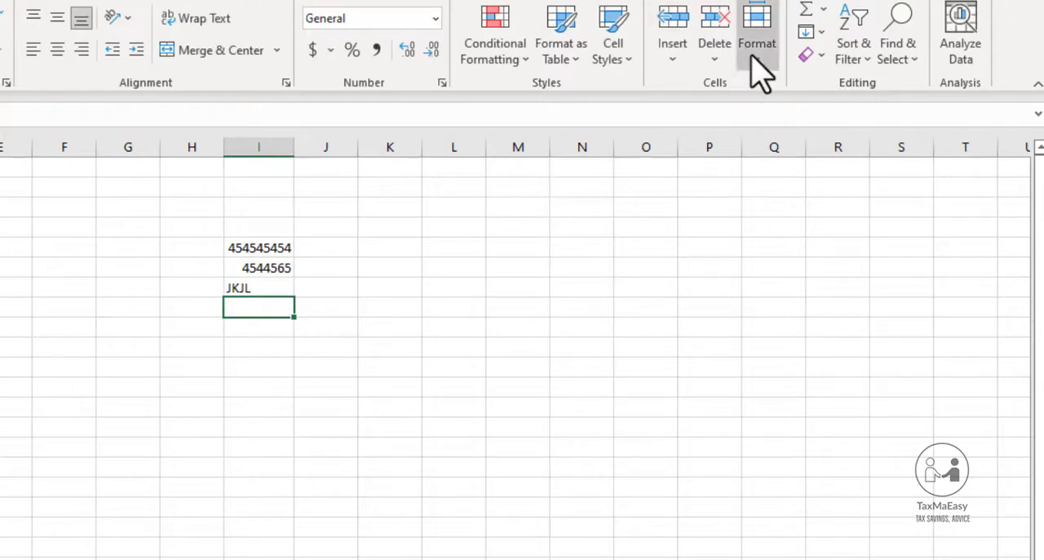
Open the Format Cells dialog for cell I8 and examine the alignment settings, General, Number and Currency formats, and currency symbol choices
click(751, 57)
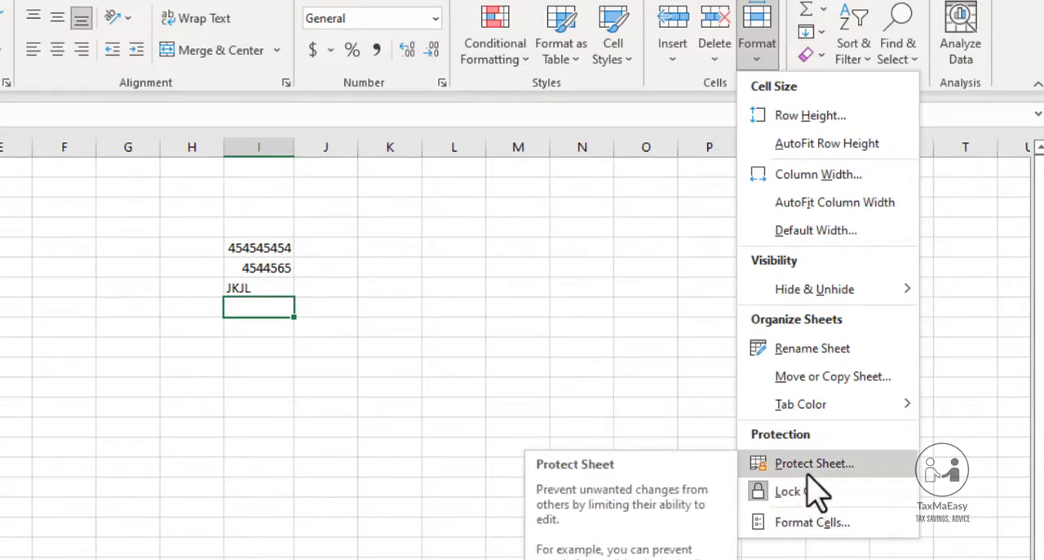
click(797, 524)
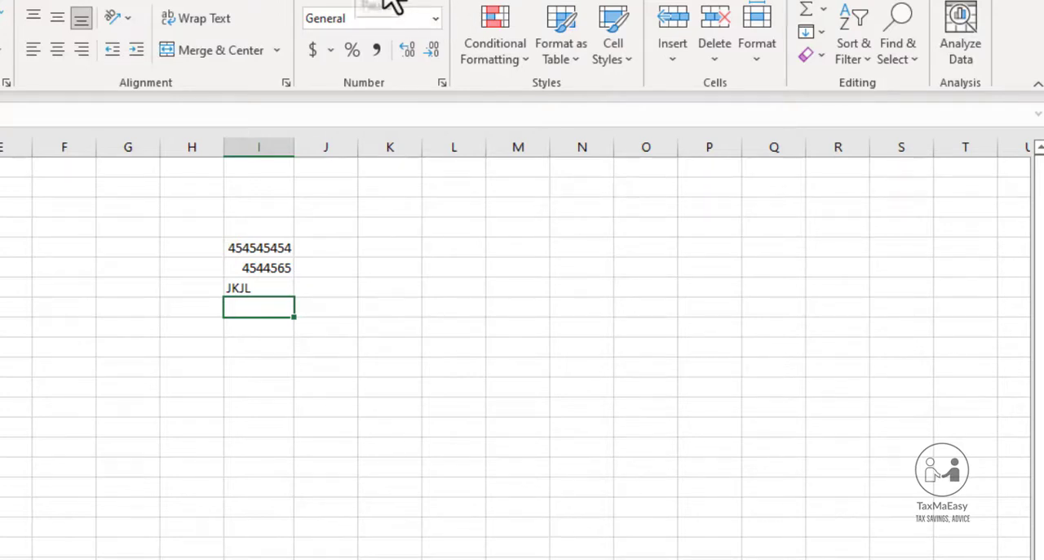
key(ctrl+1)
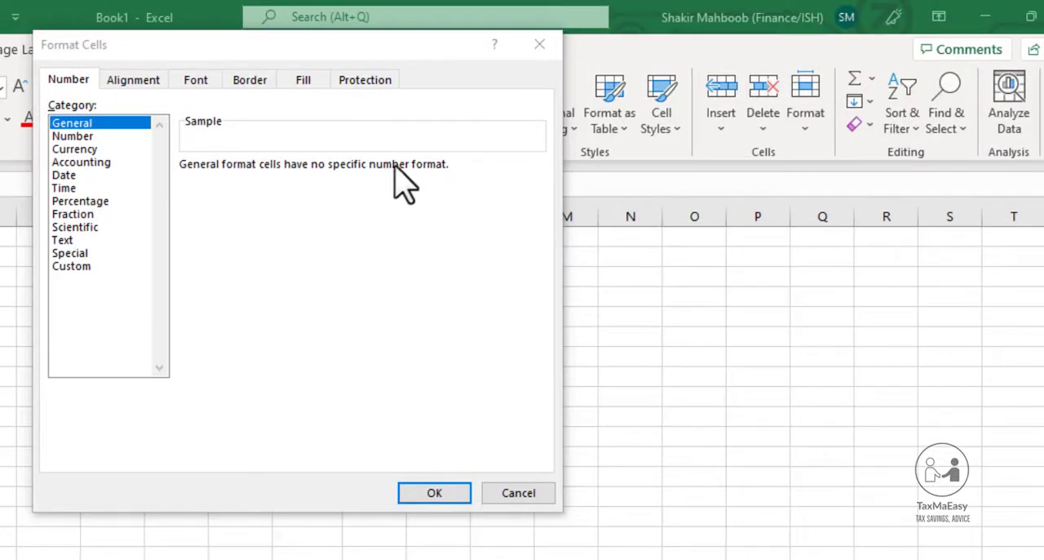
click(482, 107)
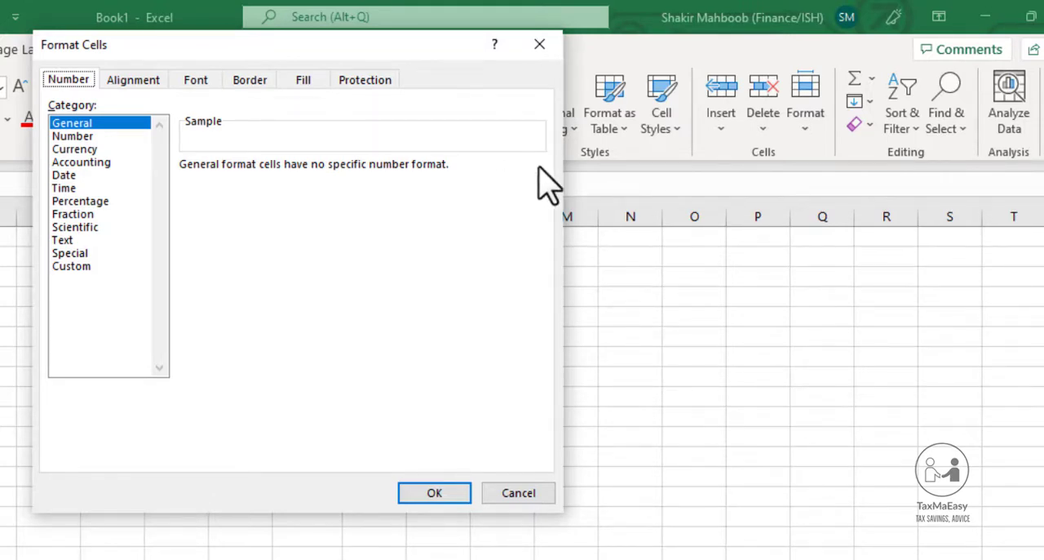
click(148, 85)
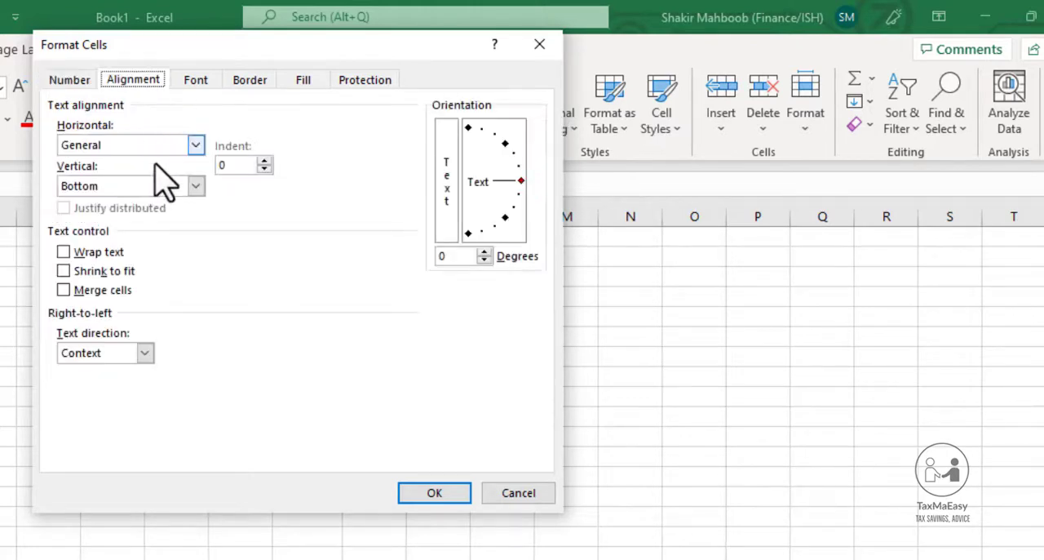
click(72, 84)
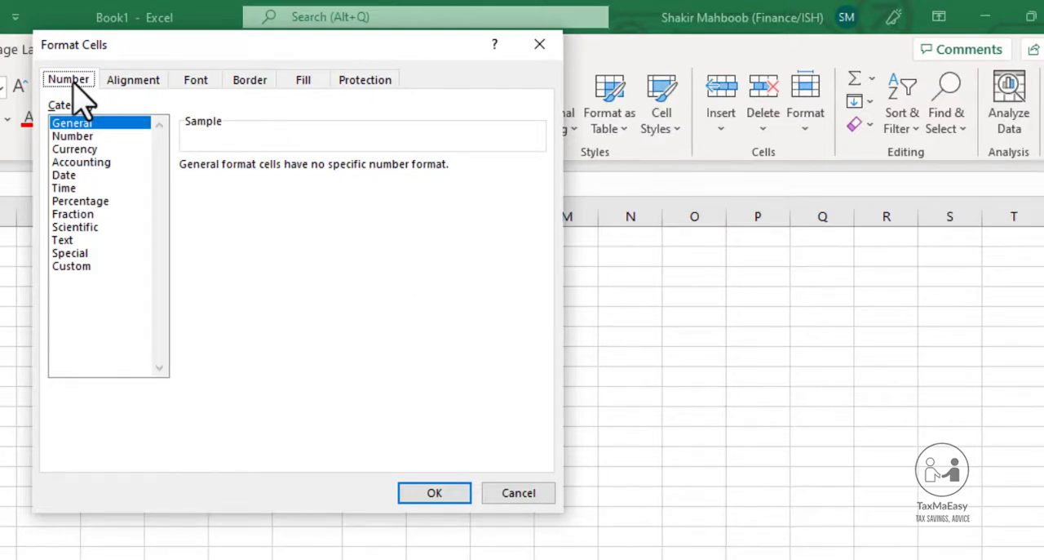
click(74, 136)
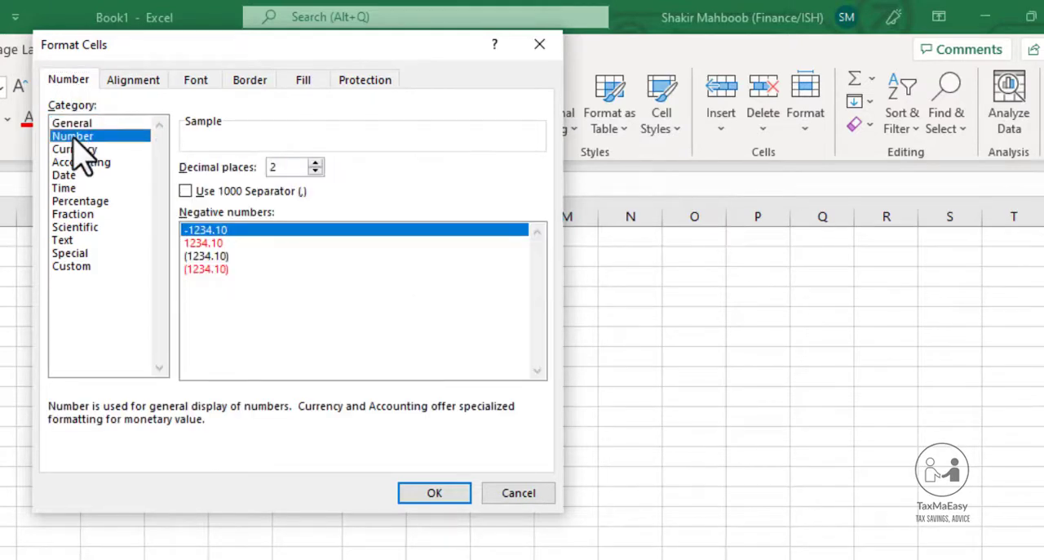
click(73, 123)
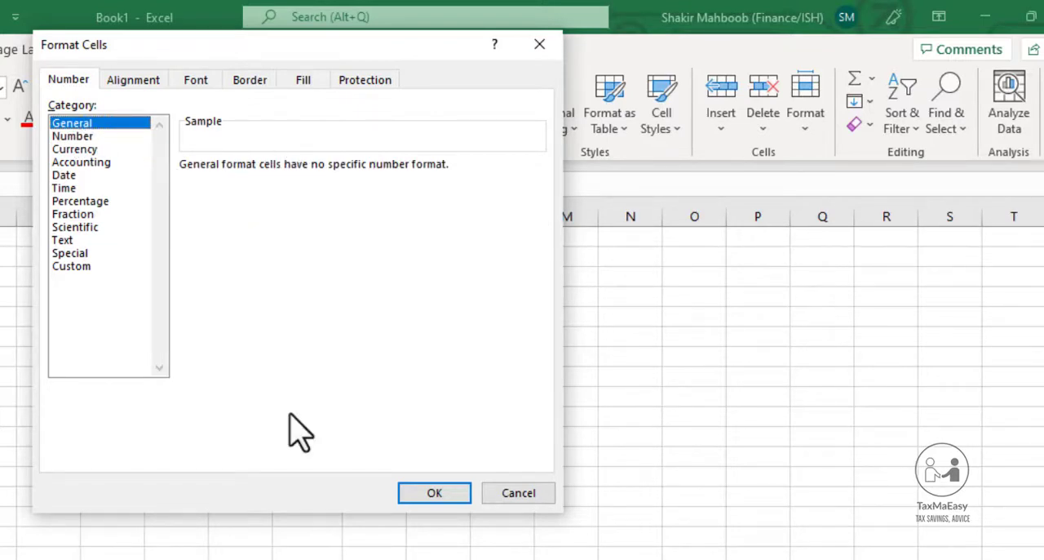
click(86, 136)
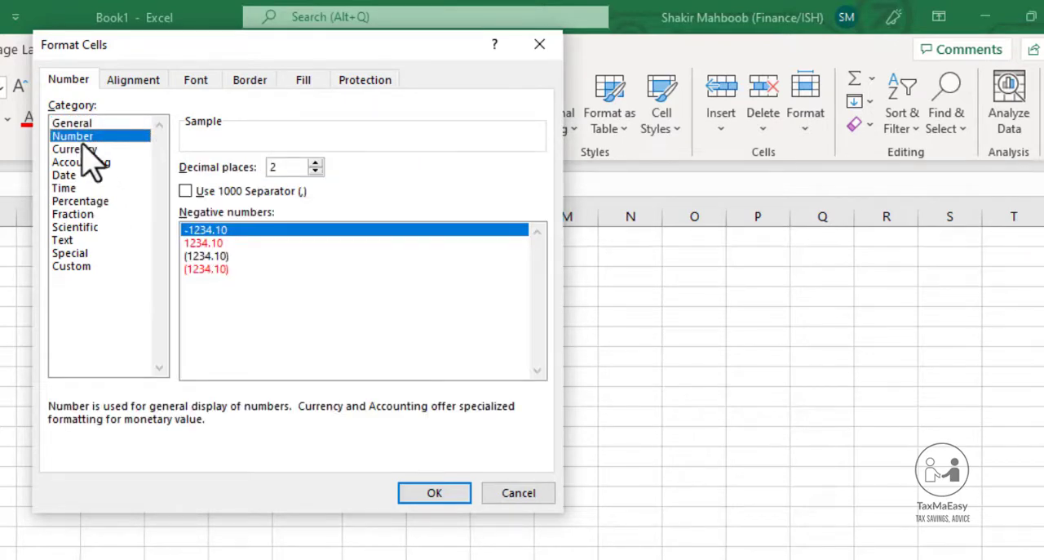
click(82, 150)
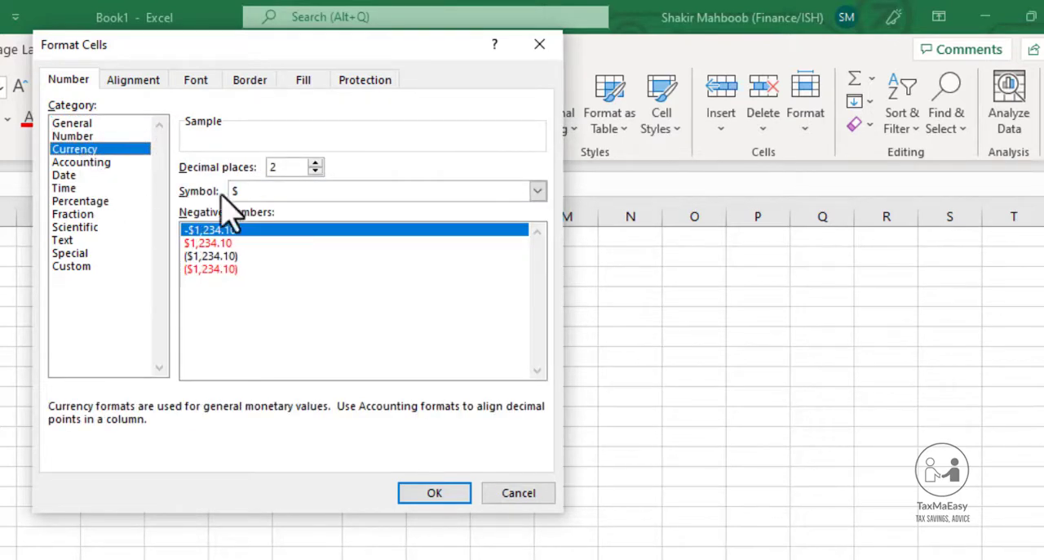
click(292, 190)
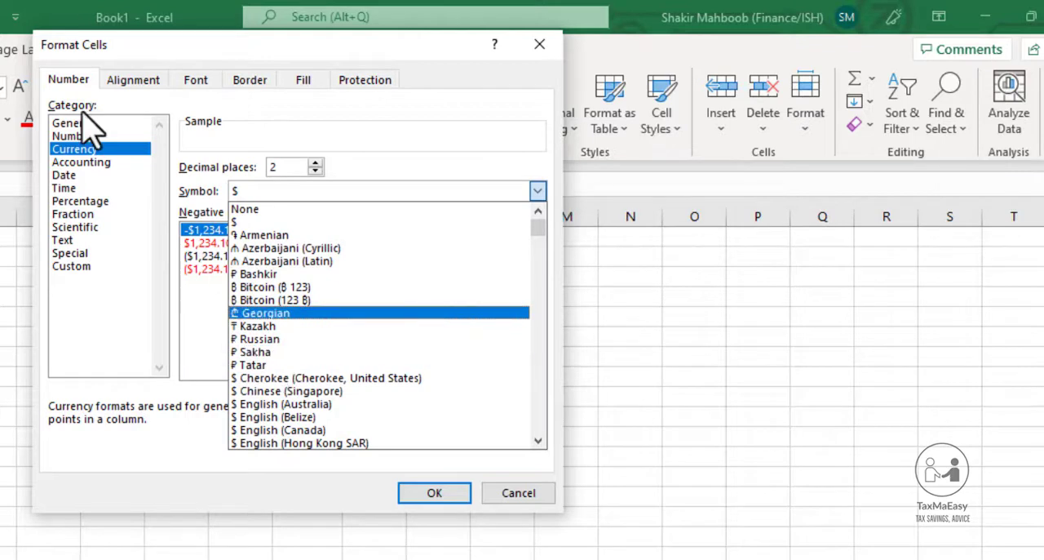
Review the number format categories from Accounting to Special, and confirm the custom format code 00000 for cell I8
click(82, 162)
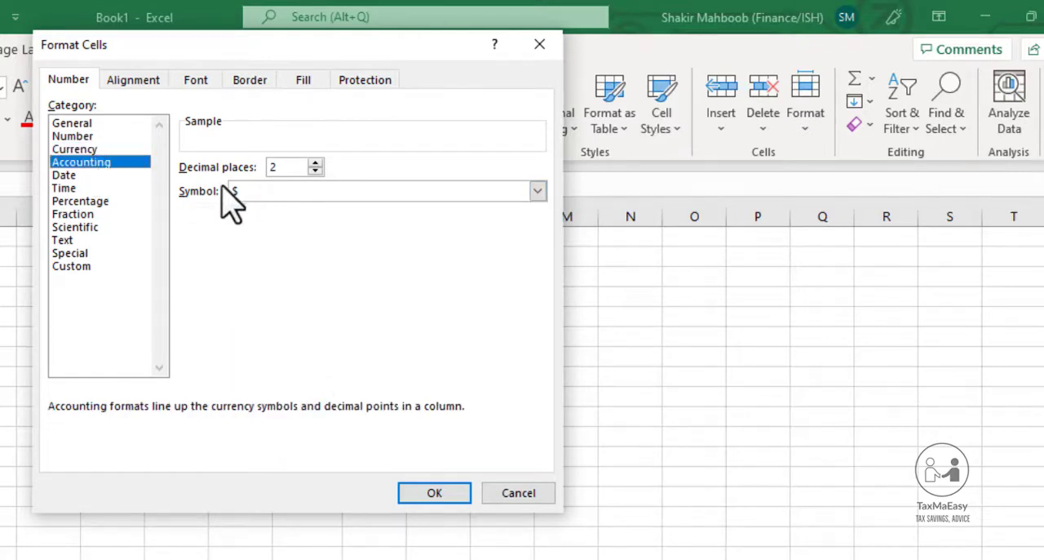
click(72, 176)
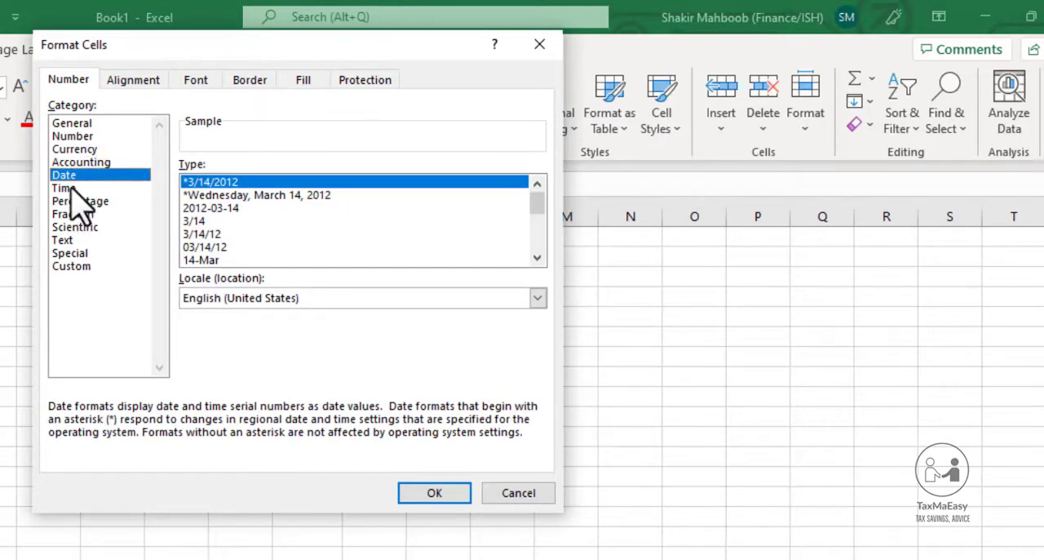
click(72, 188)
click(78, 201)
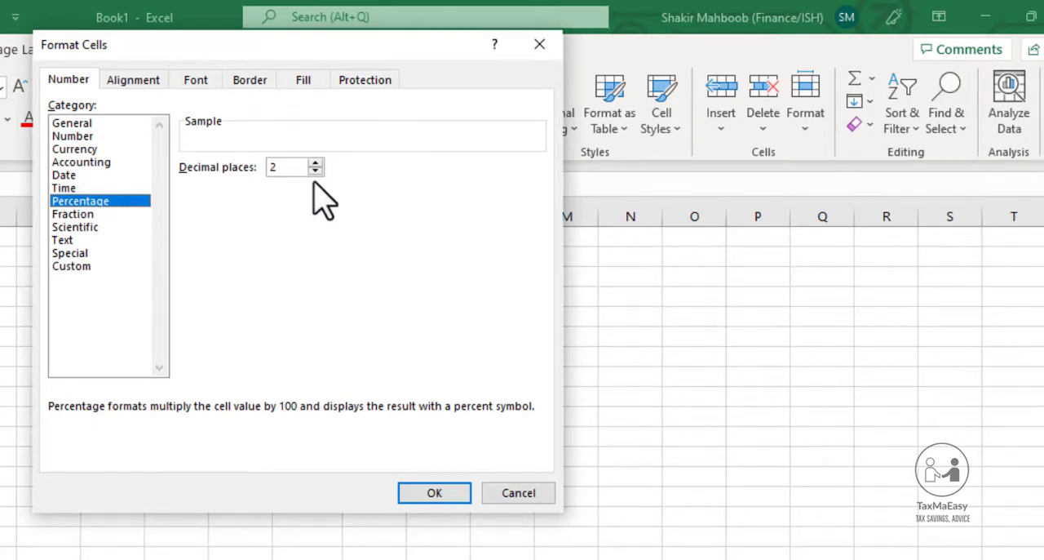
click(61, 217)
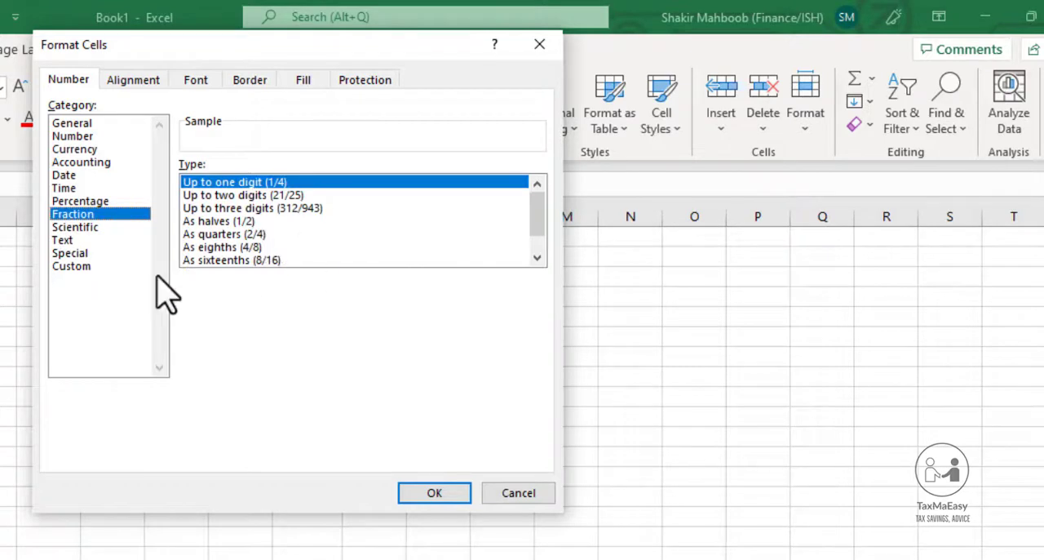
click(64, 228)
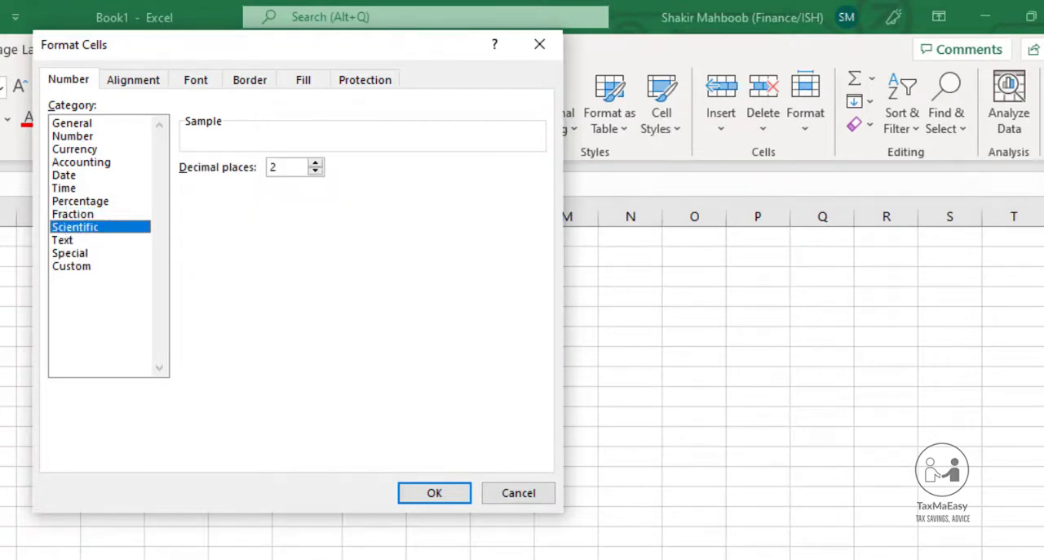
click(77, 240)
click(79, 254)
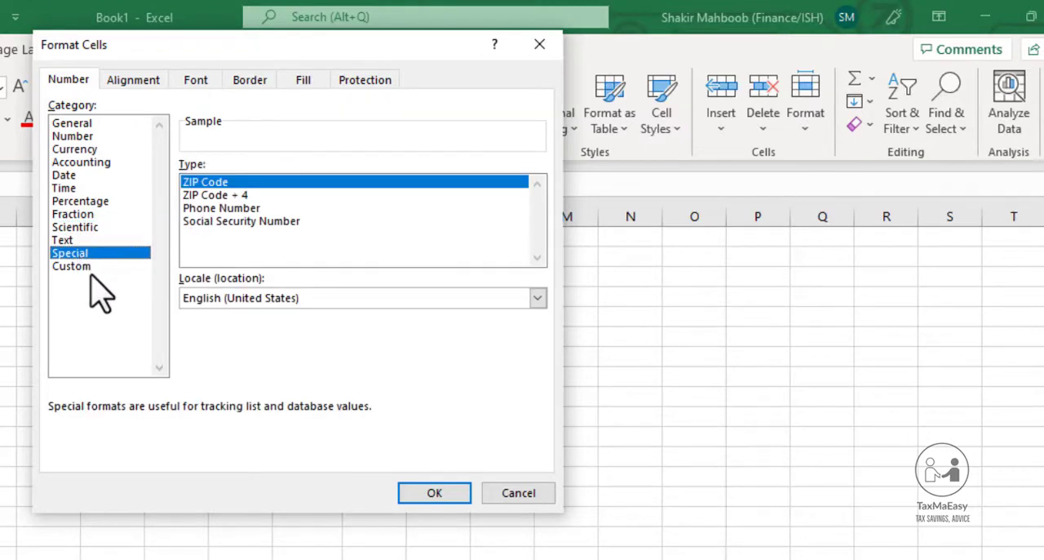
click(84, 267)
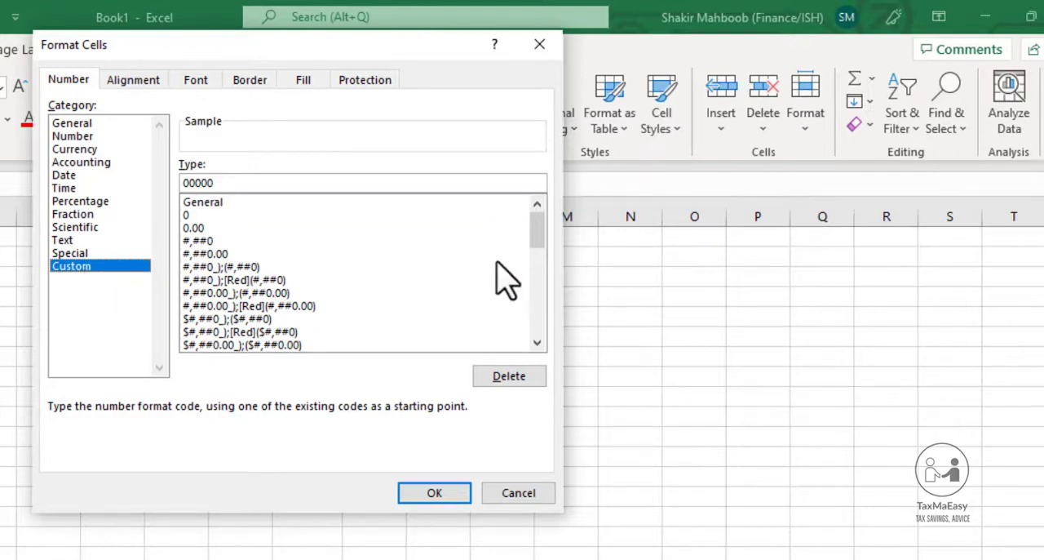
click(435, 493)
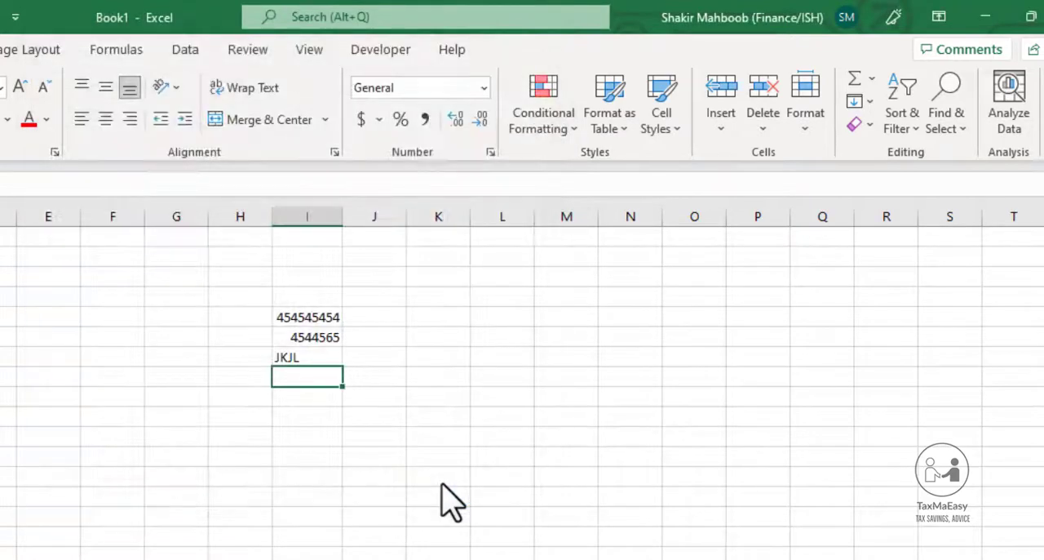